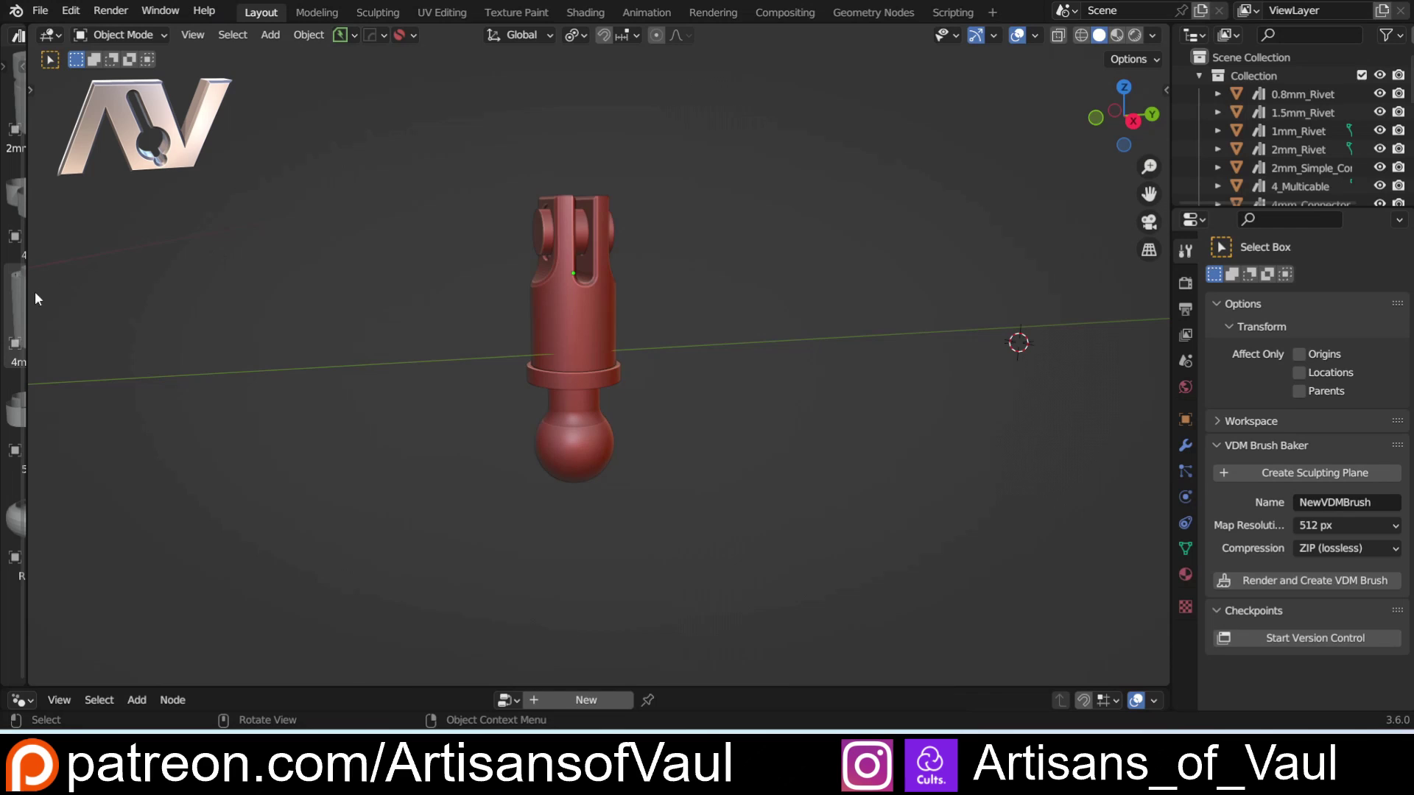
Widen the asset browser and browse the asset catalogs, including ScaleRef.
drag(25, 299, 410, 280)
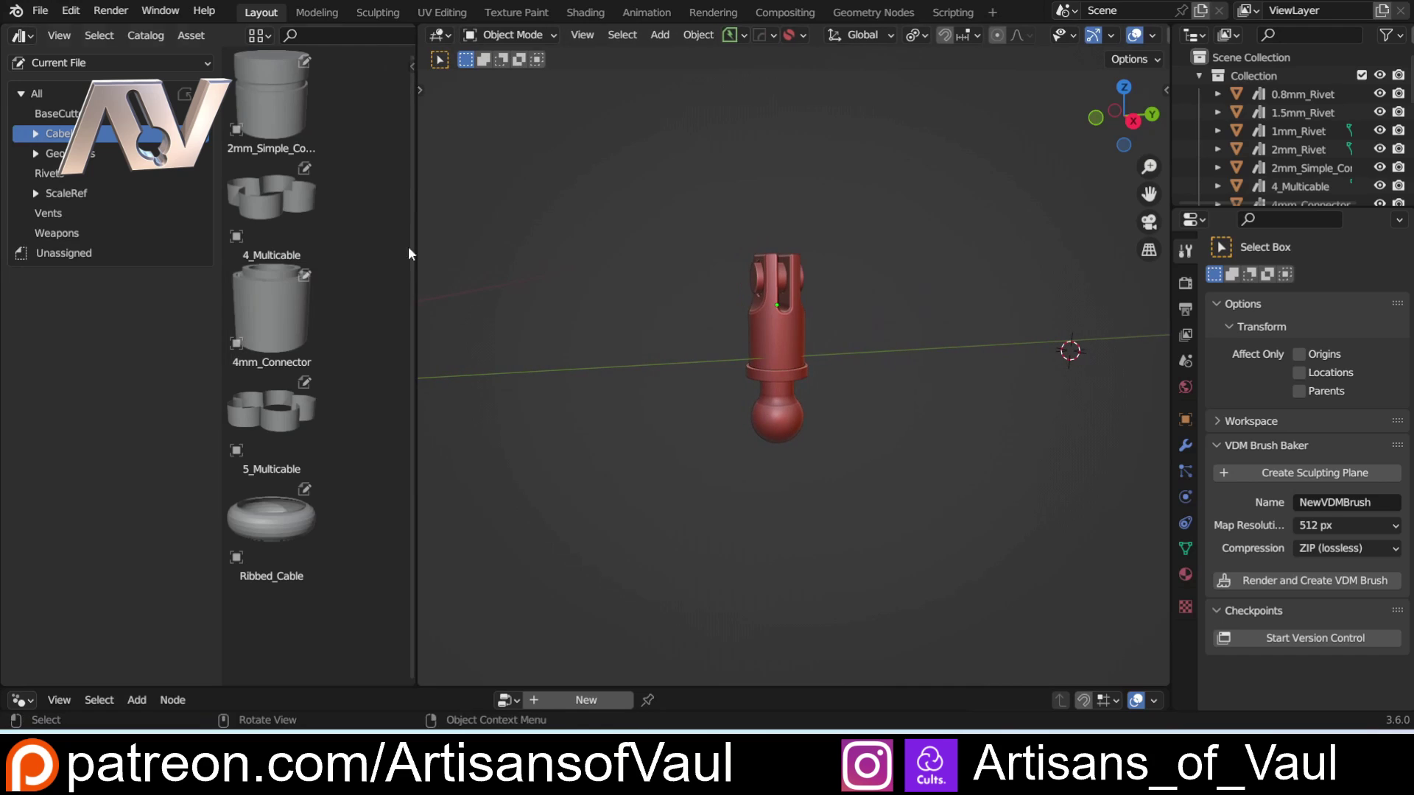
click(111, 153)
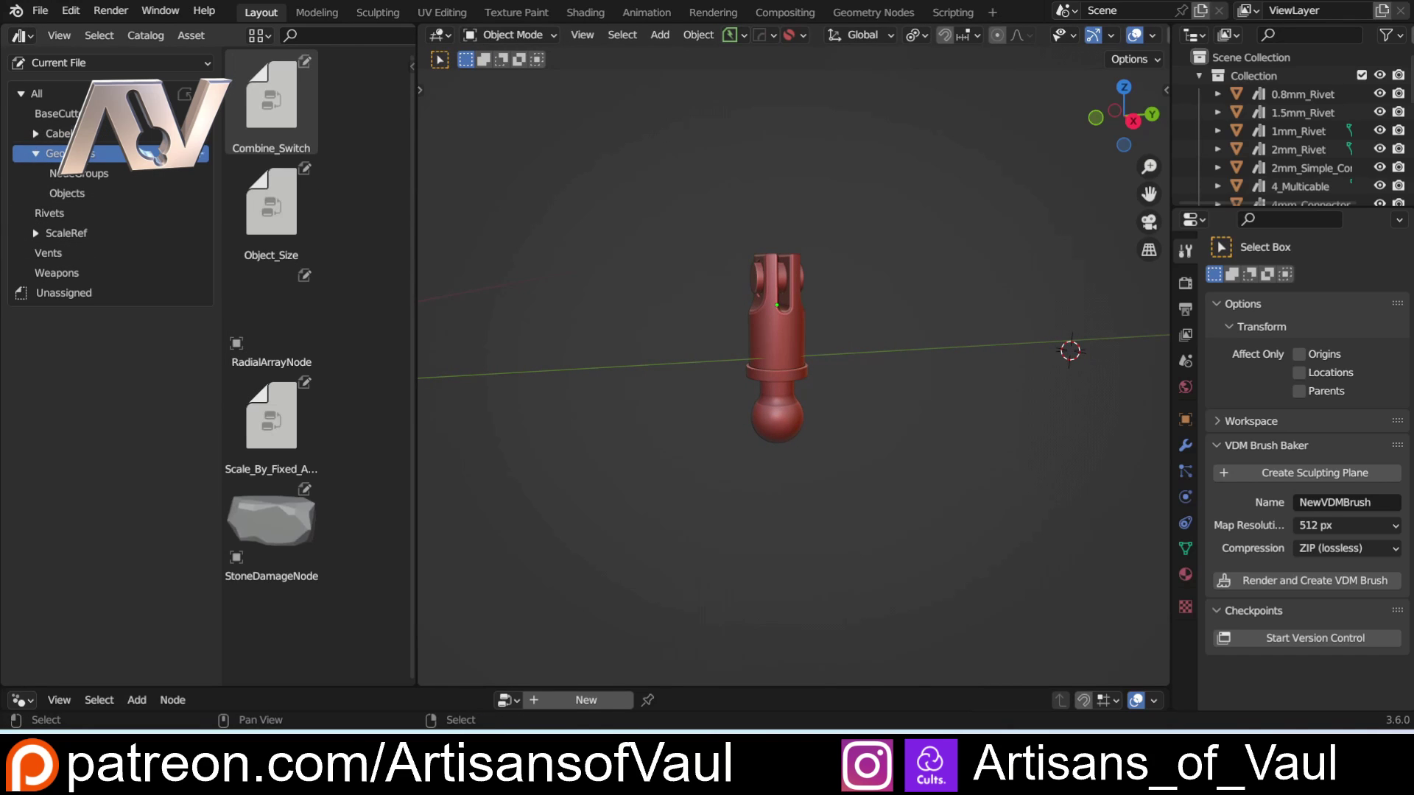
click(81, 233)
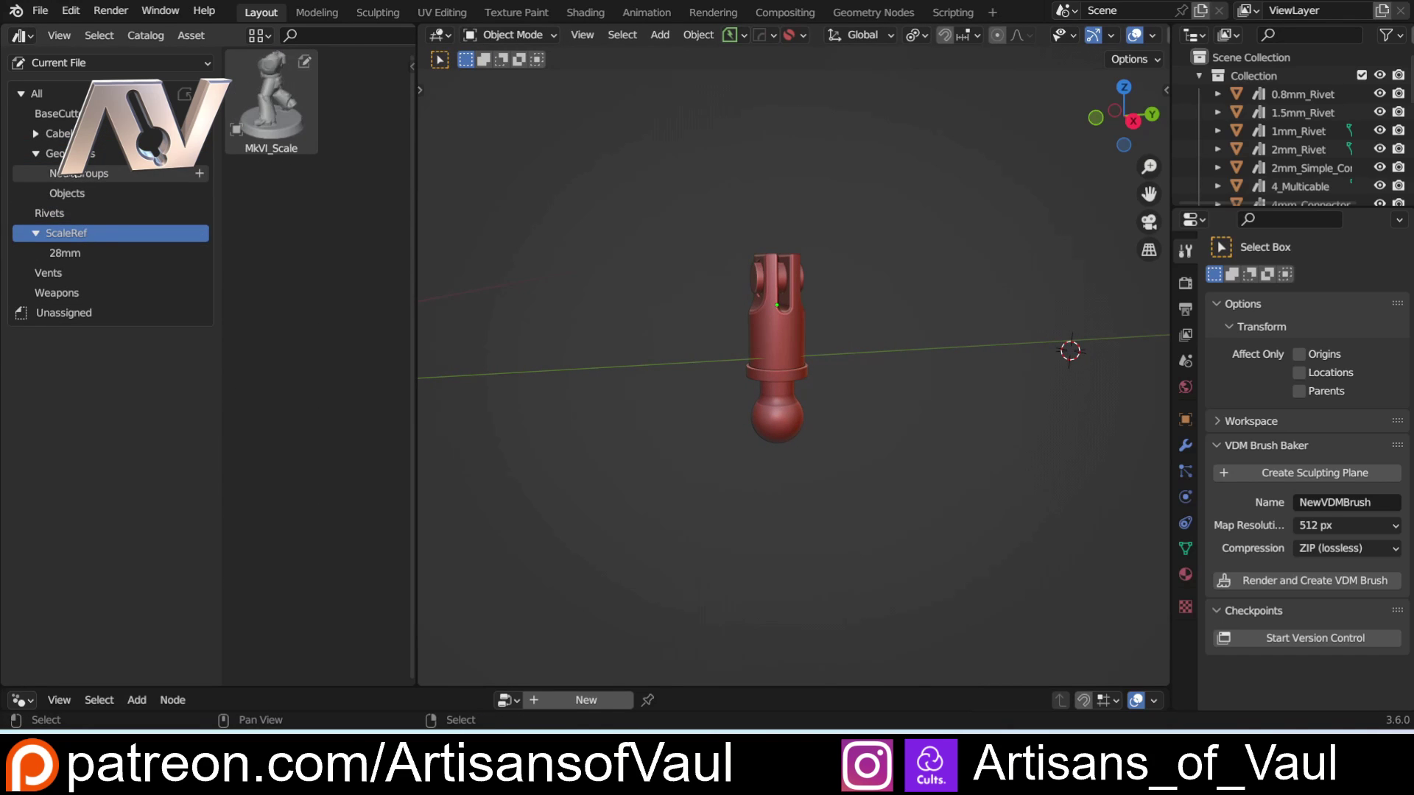
Place the 4_Multicable asset from the cable catalog in the scene, delete it again and collapse the asset browser.
click(66, 133)
drag(263, 218, 593, 360)
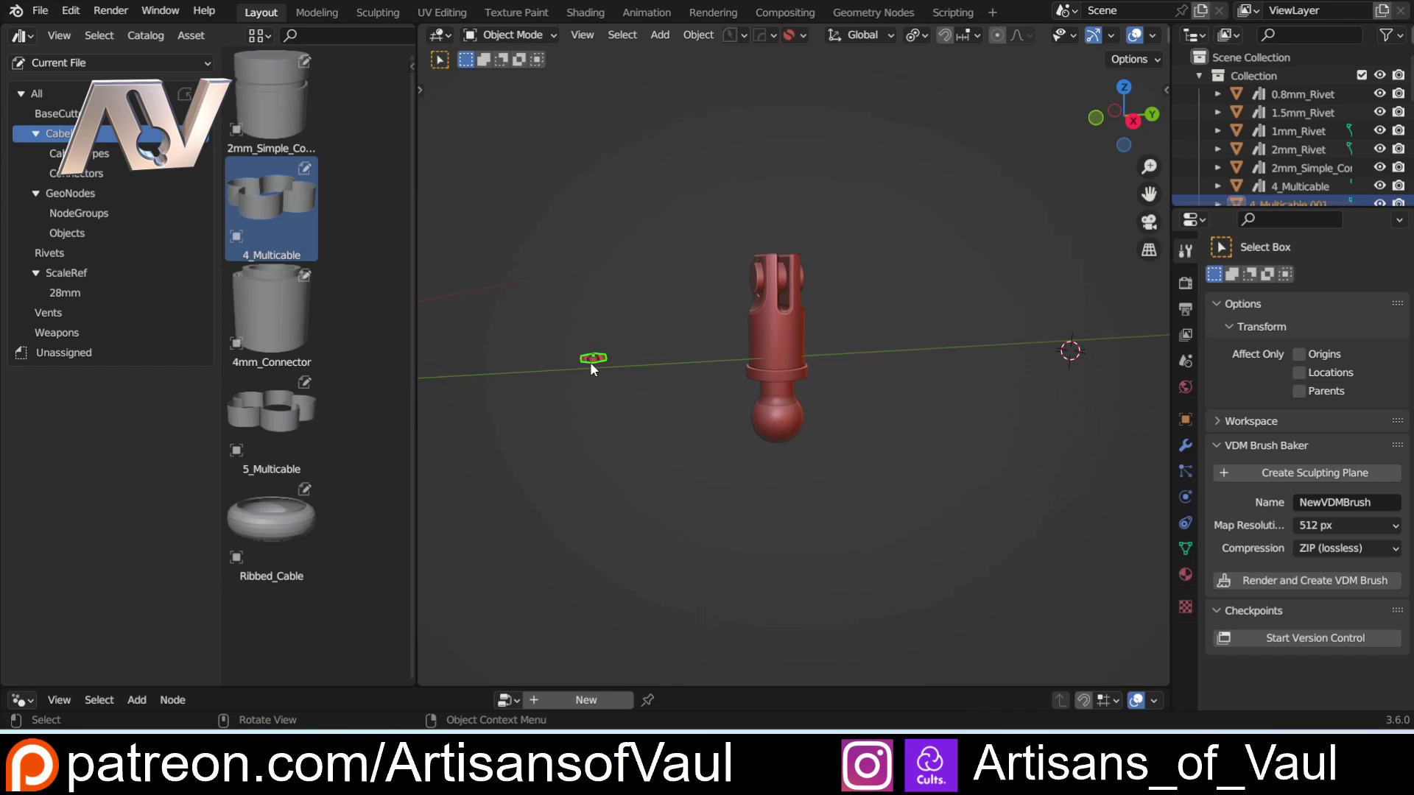
key(Delete)
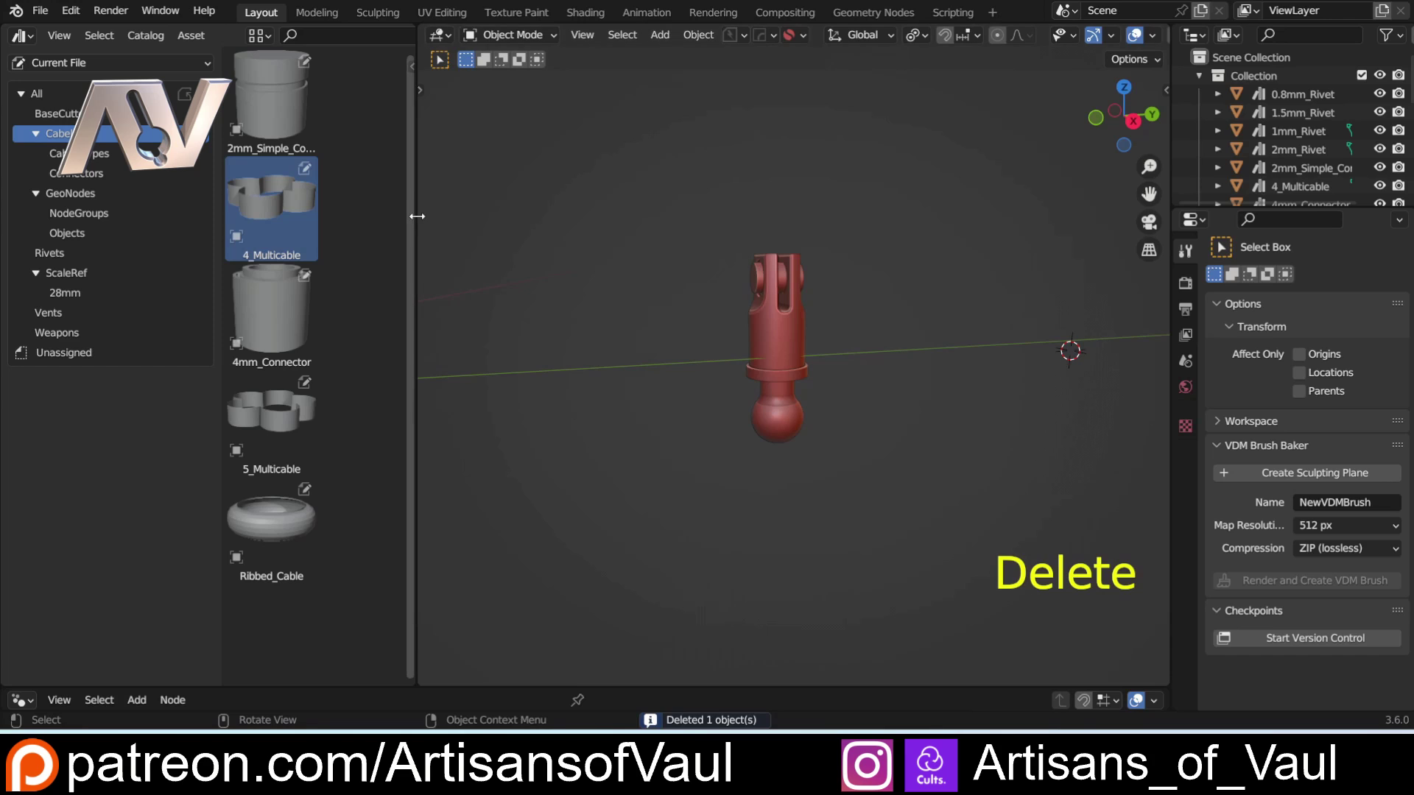
drag(417, 215, 30, 221)
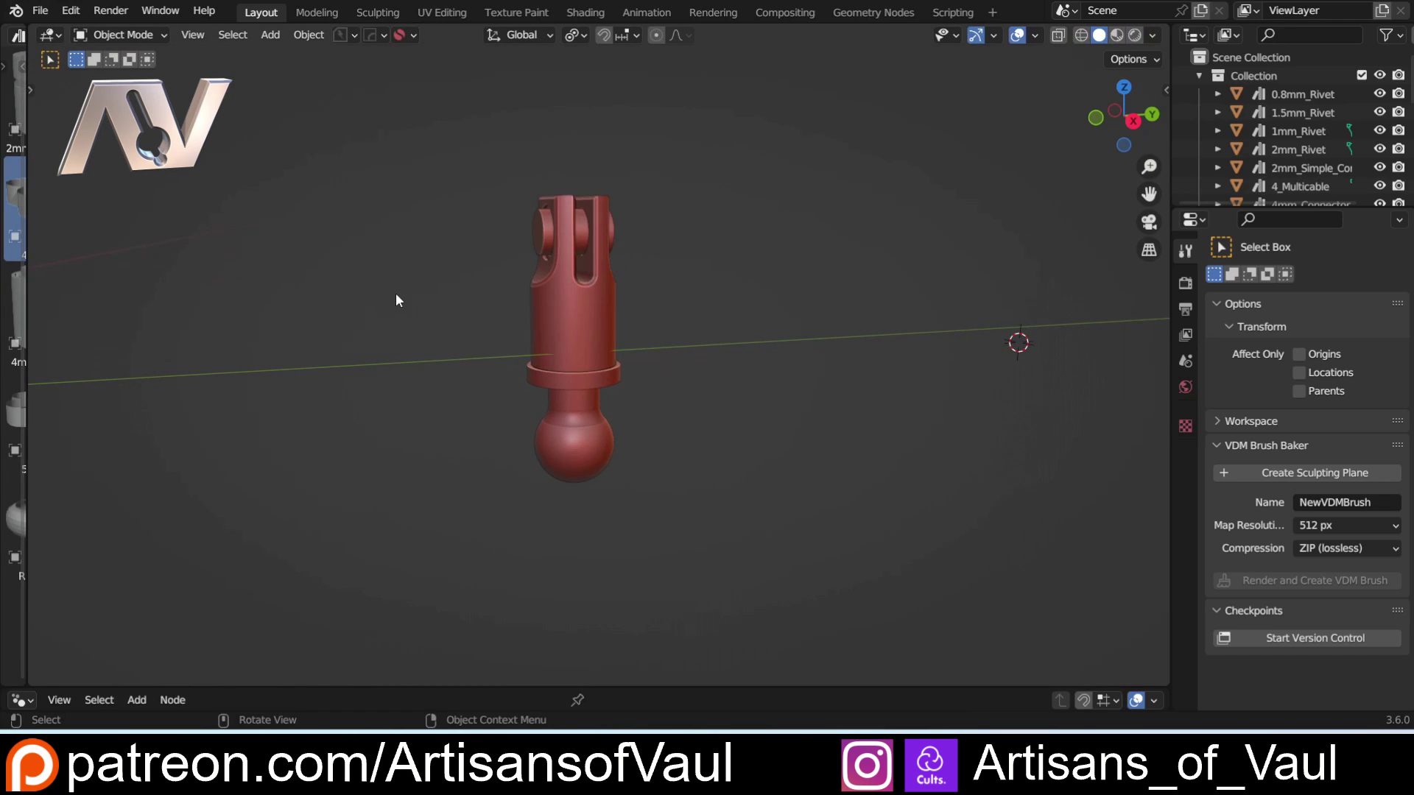
Pick out the pin, the forked body and the ball stem as the joint's three separate parts, and clear the selection.
scroll(445, 232, up, 2)
middle_drag(442, 240, 499, 309)
scroll(444, 254, down, 3)
shift+middle_drag(500, 308, 604, 337)
scroll(573, 343, up, 3)
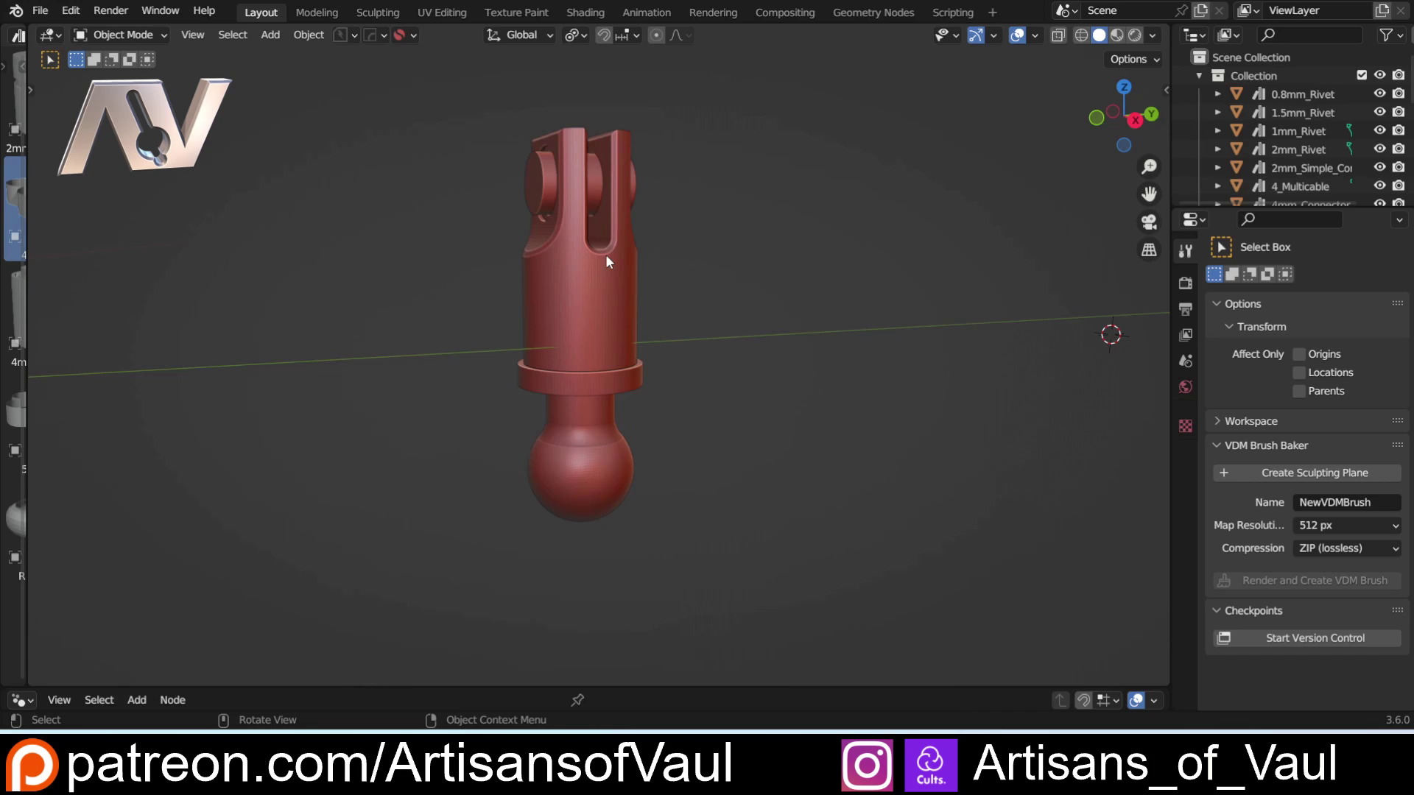
shift+click(540, 200)
shift+click(559, 291)
shift+click(576, 413)
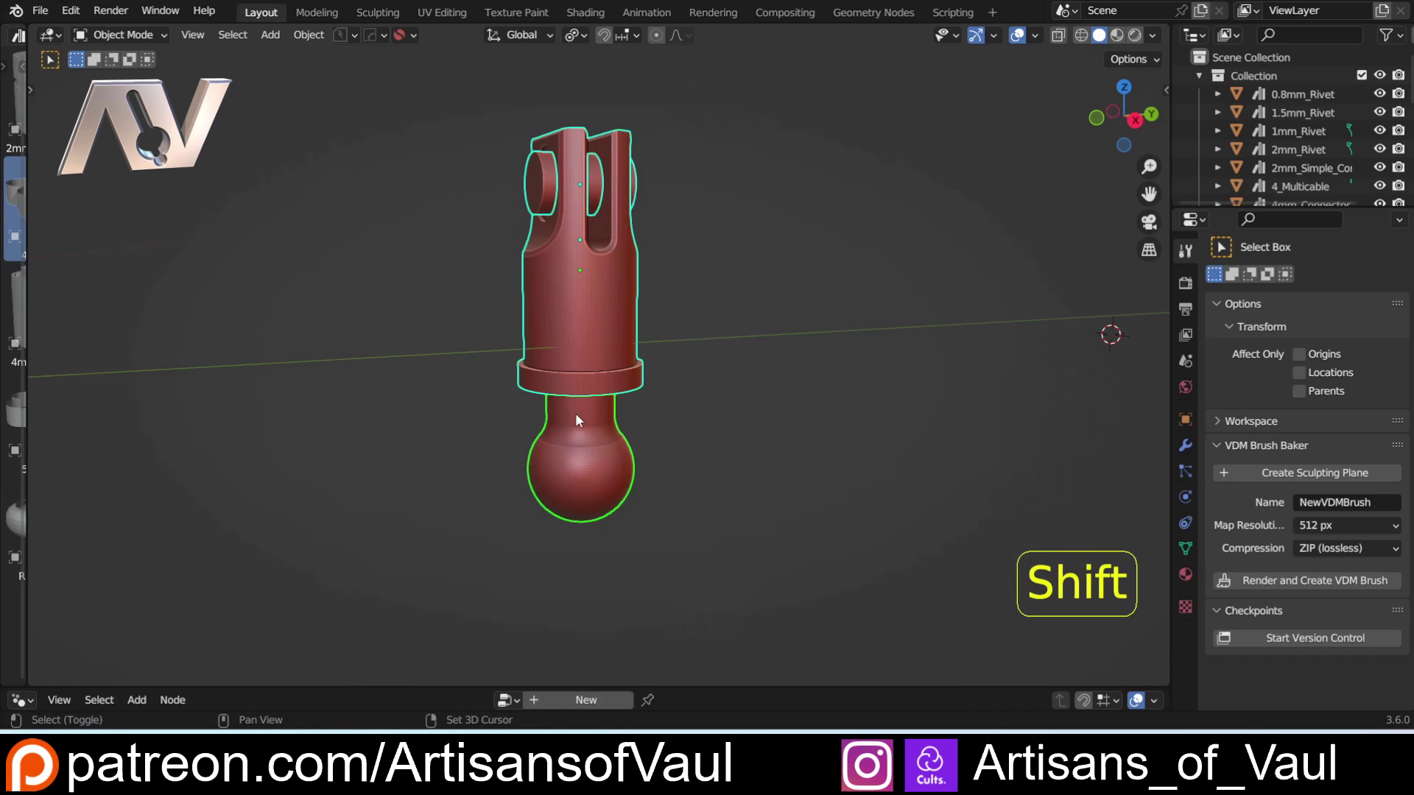
click(751, 248)
Examine the fork, pin and ball of the joint from several angles.
middle_drag(752, 247, 387, 281)
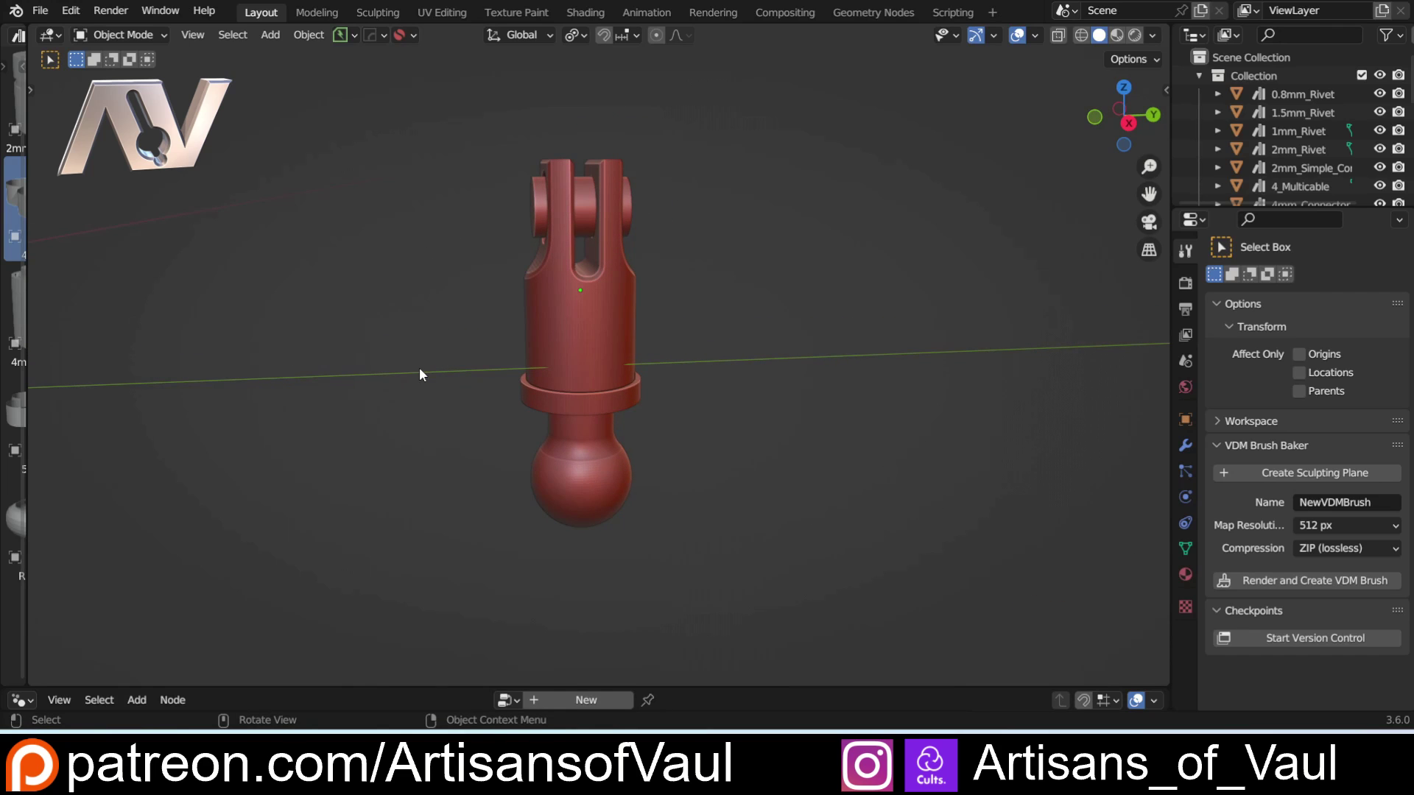
middle_drag(441, 363, 514, 346)
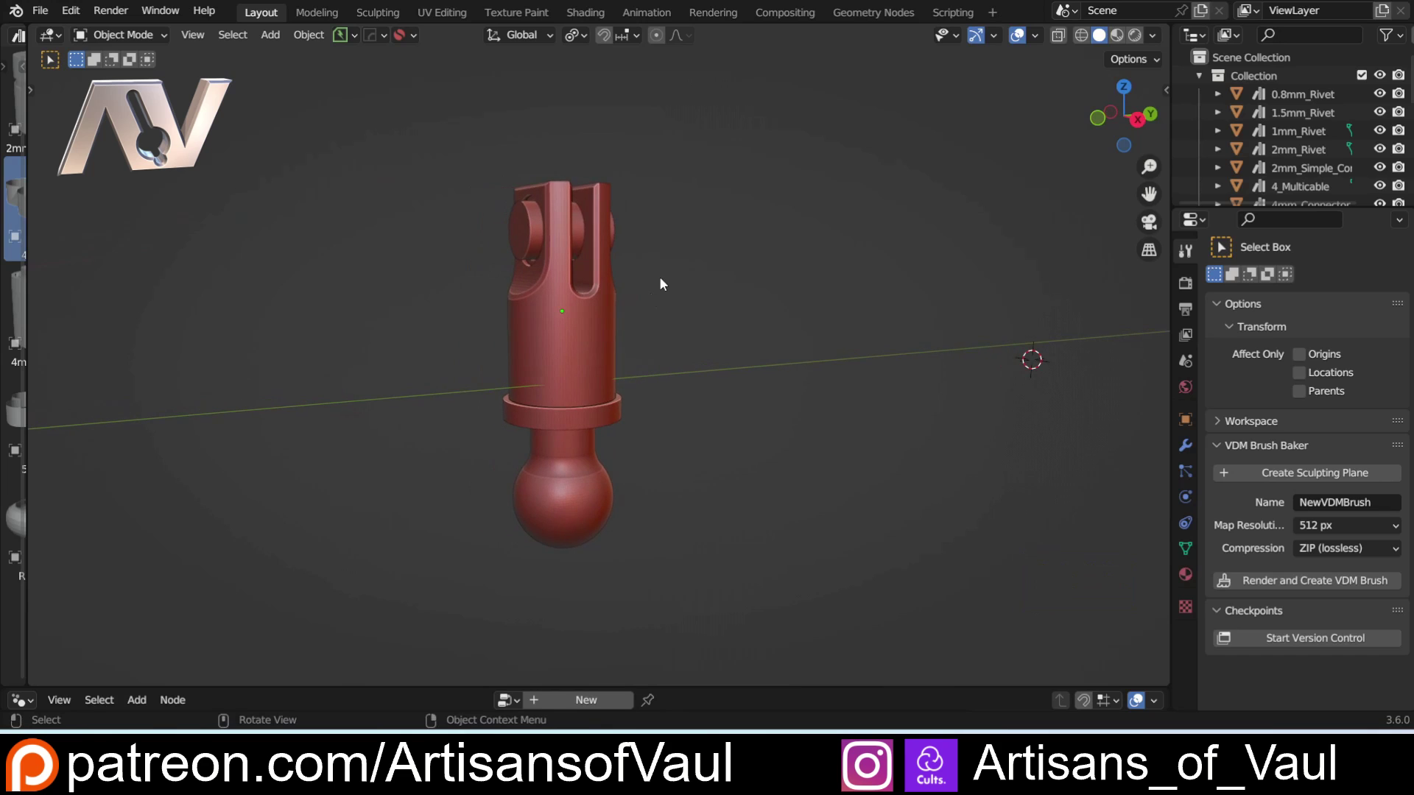
scroll(661, 275, up, 1)
middle_drag(660, 276, 593, 293)
shift+middle_drag(593, 293, 567, 340)
scroll(567, 341, up, 2)
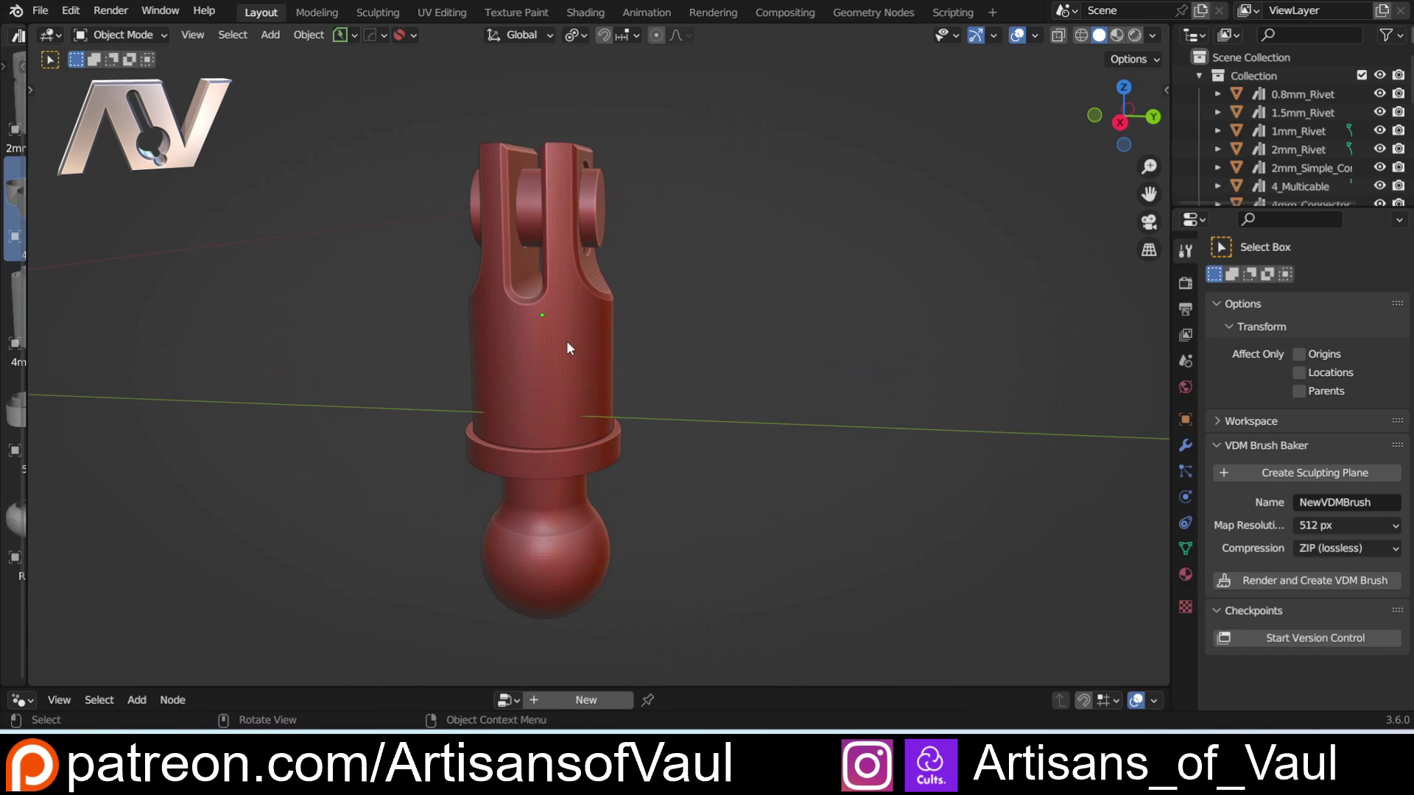
middle_drag(775, 277, 643, 319)
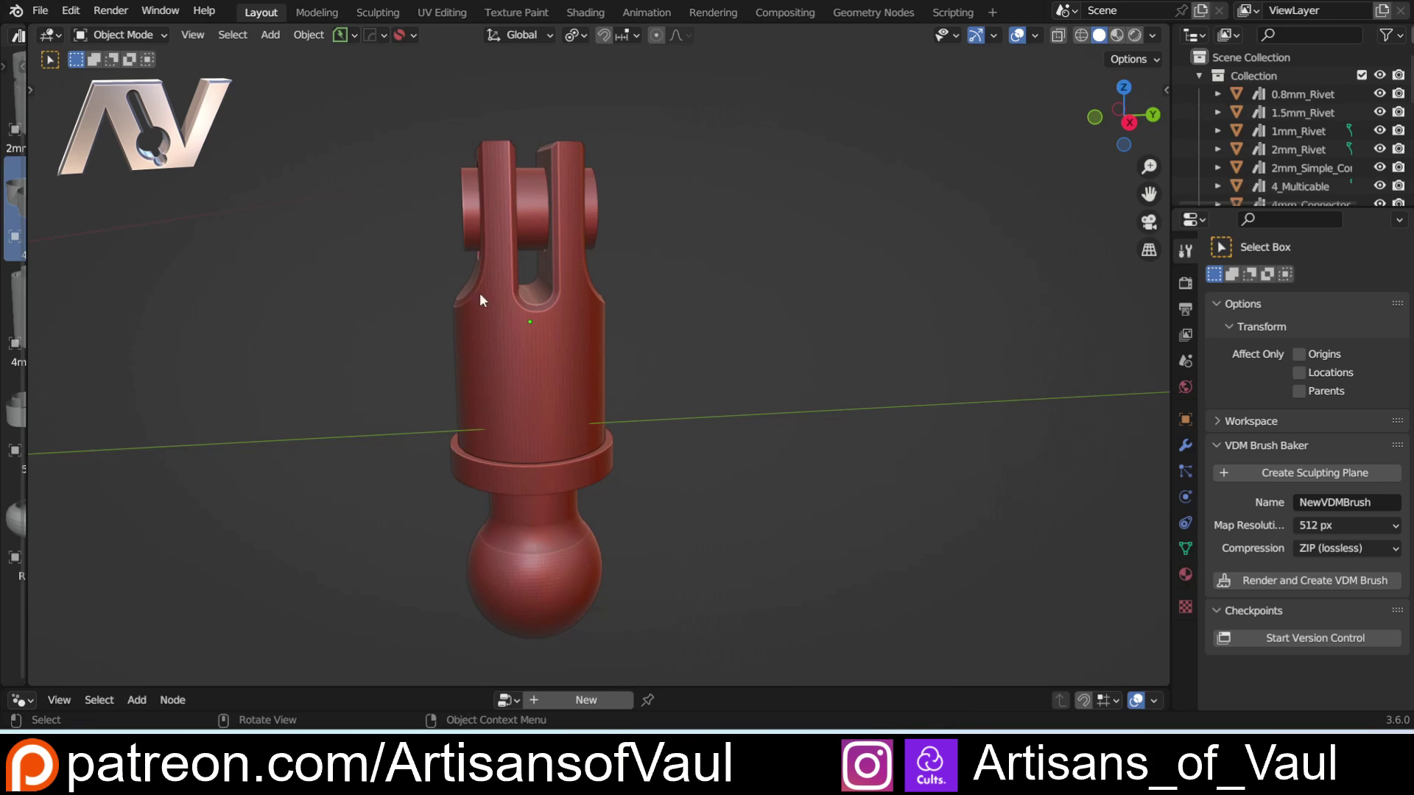
scroll(681, 337, down, 1)
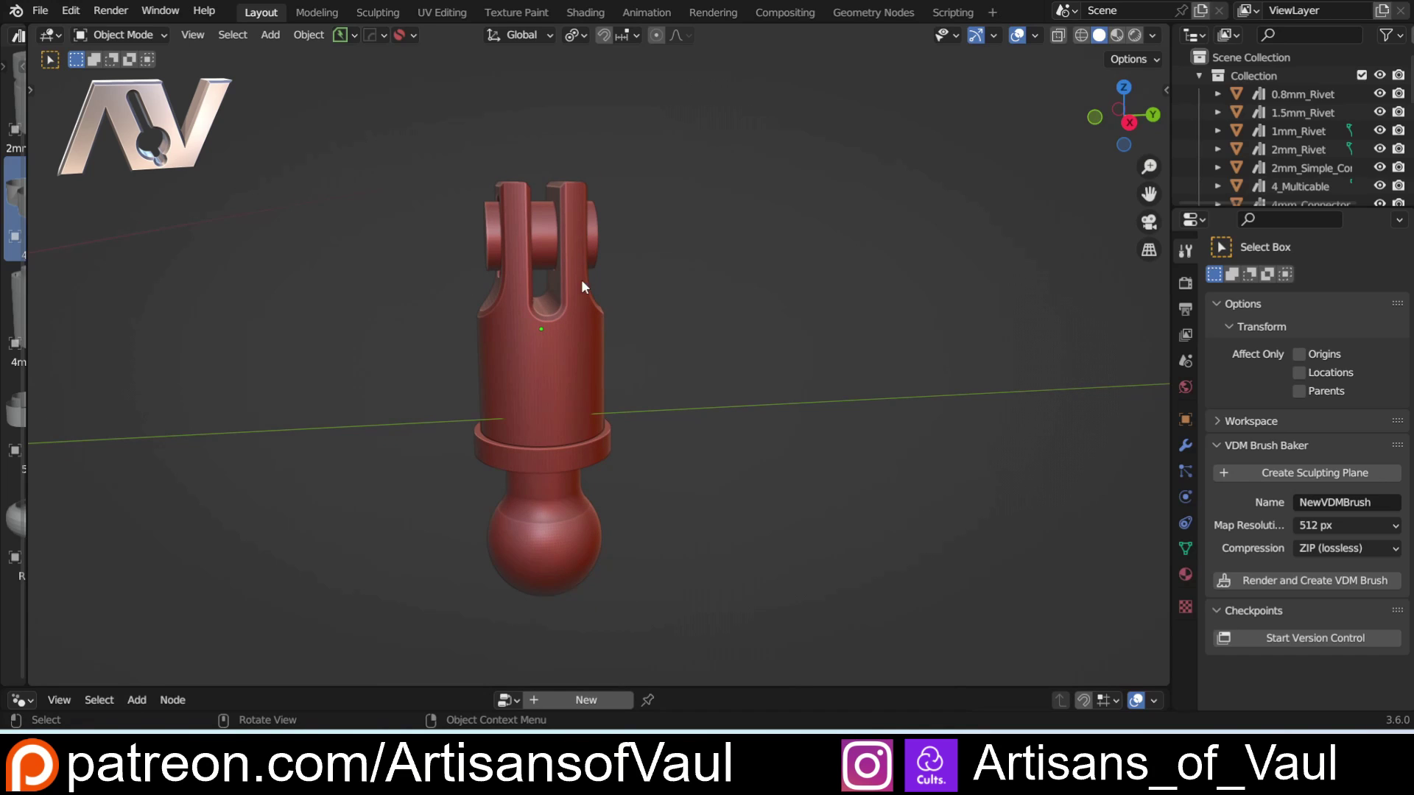
scroll(339, 214, down, 4)
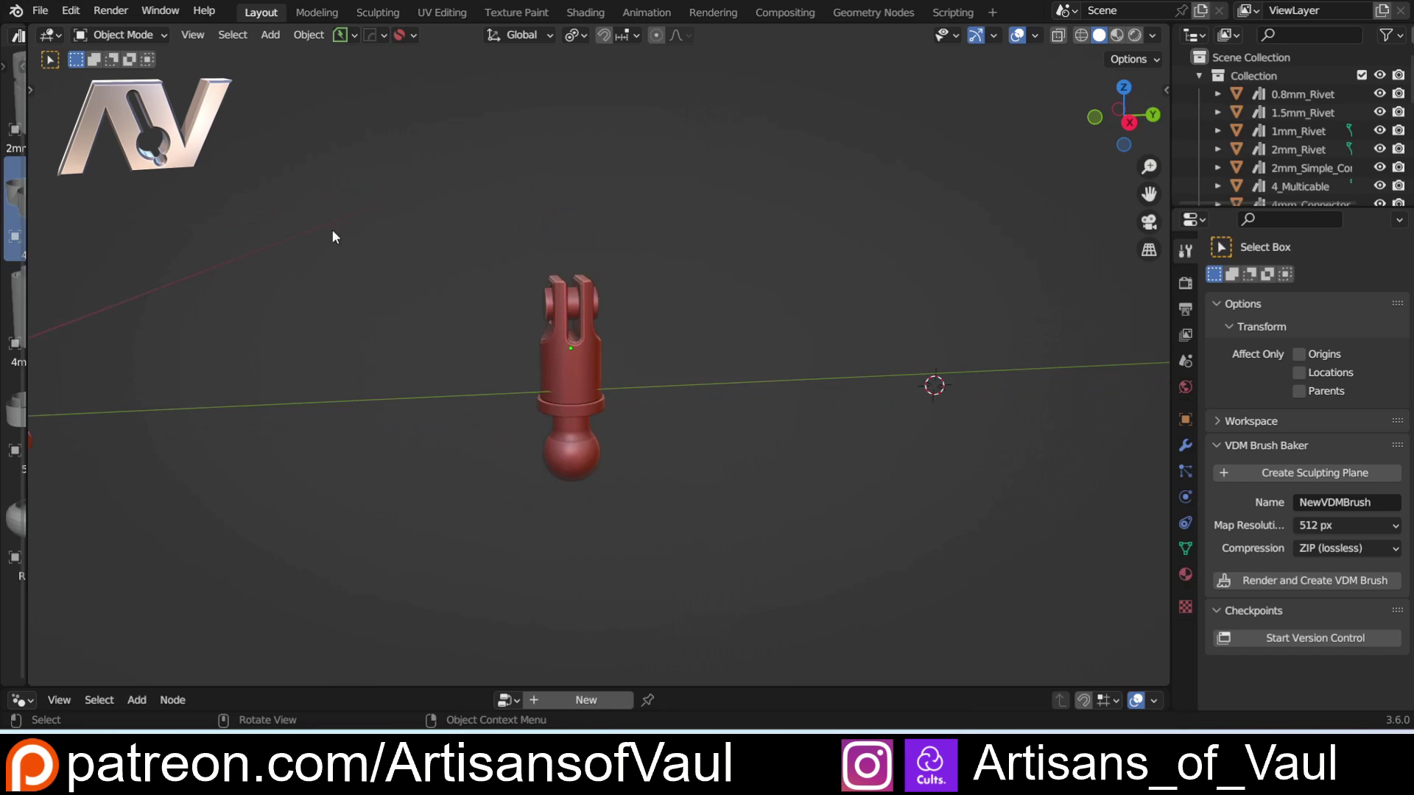
shift+middle_drag(334, 234, 654, 249)
shift+middle_drag(621, 366, 387, 226)
scroll(364, 333, up, 4)
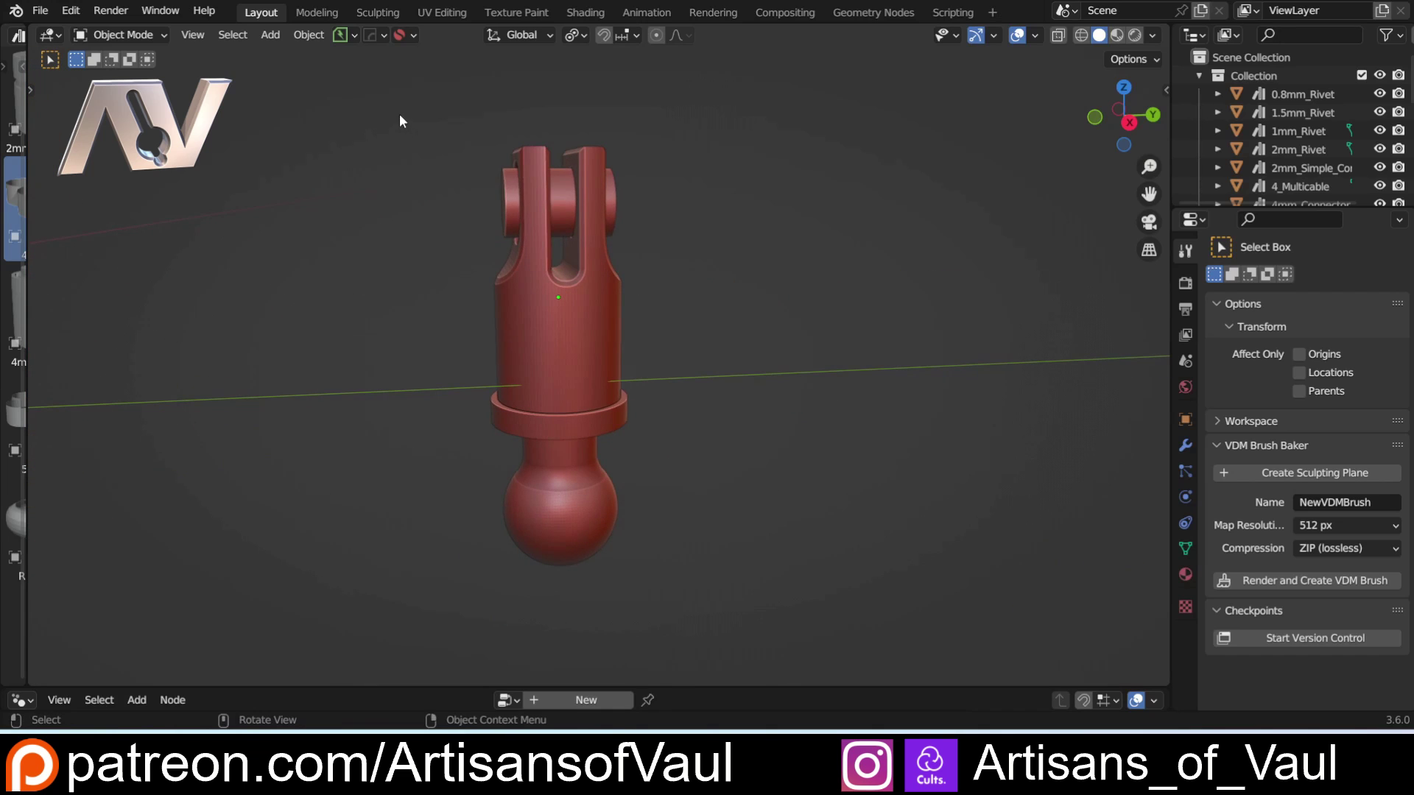
Select all three parts of the ball joint and isolate them in local view.
drag(399, 113, 735, 596)
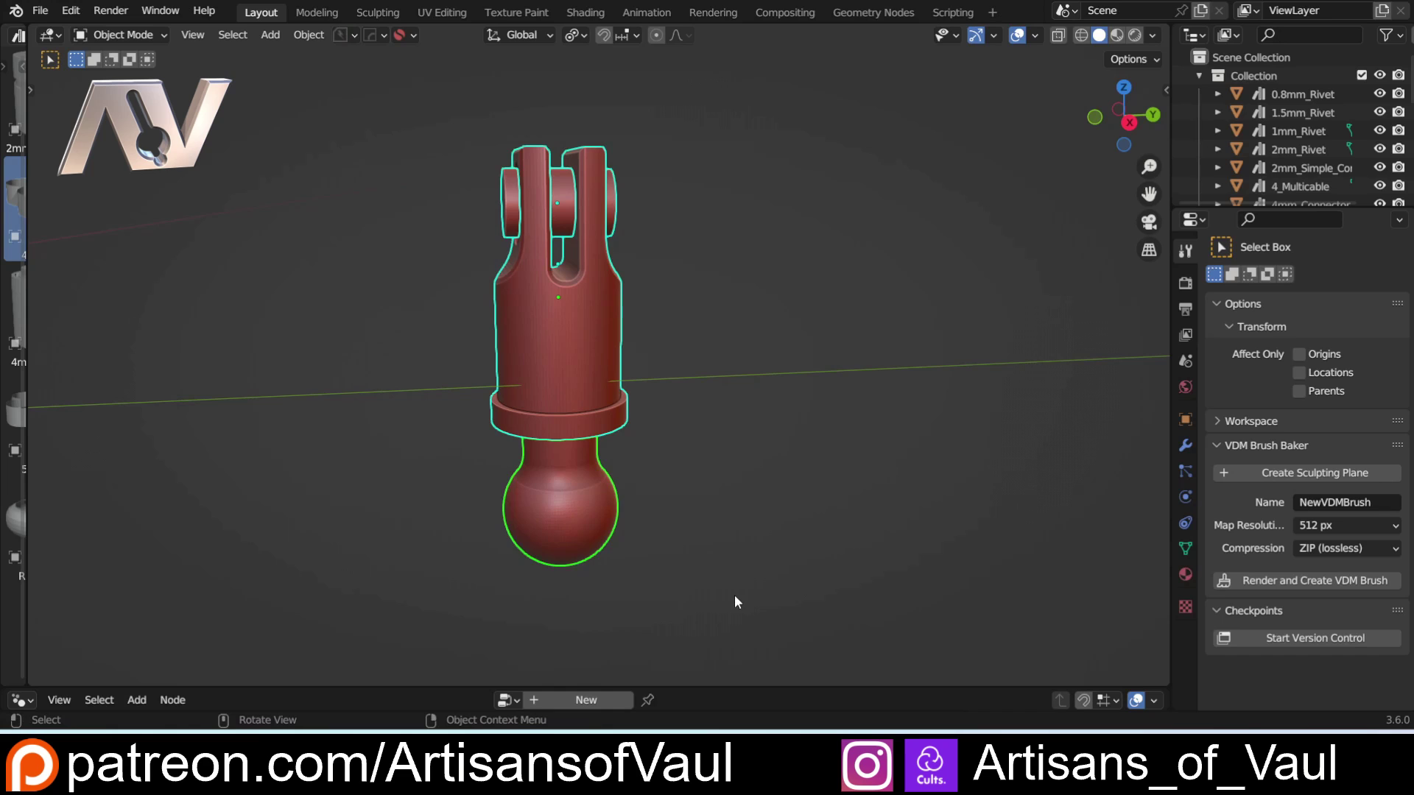
scroll(455, 426, down, 3)
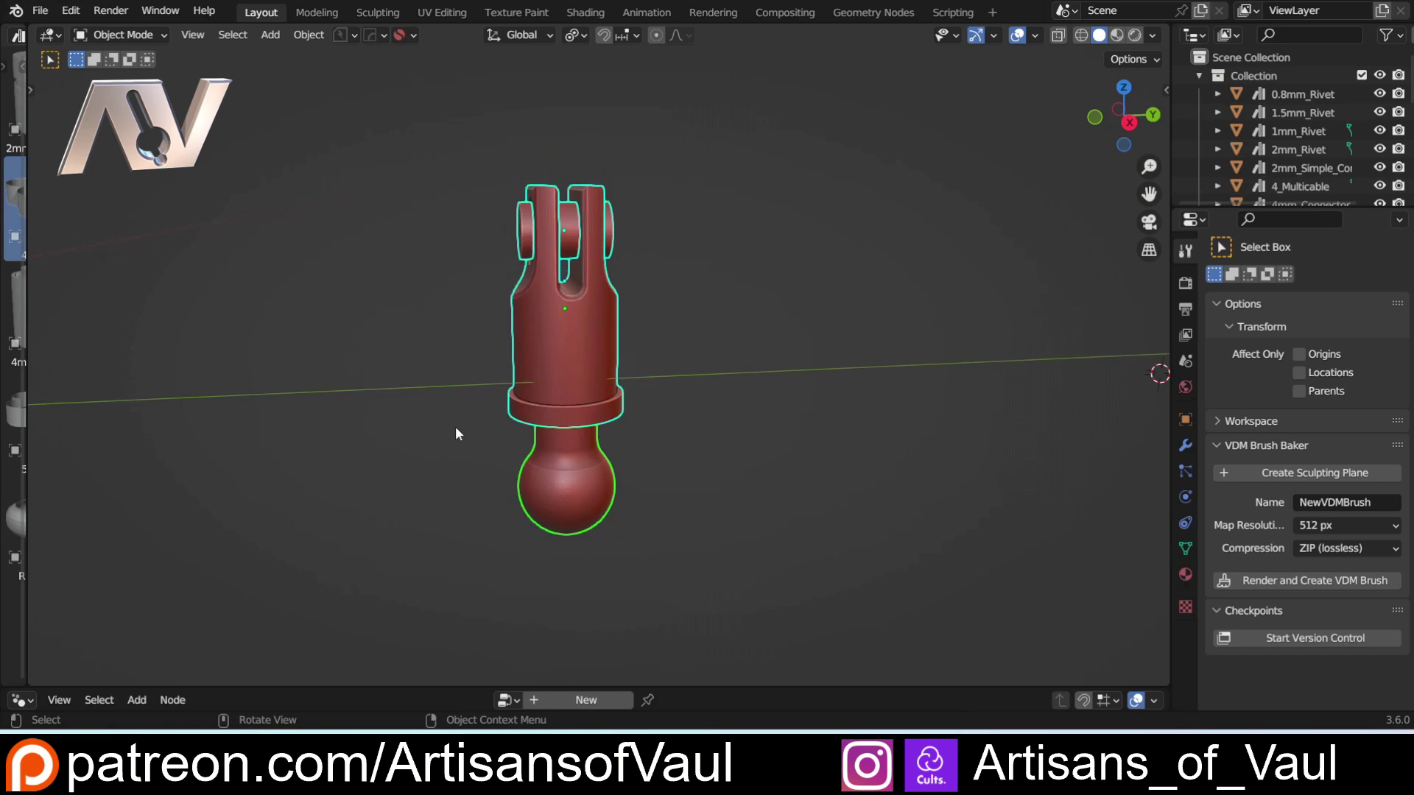
shift+middle_drag(378, 422, 524, 409)
scroll(525, 409, down, 2)
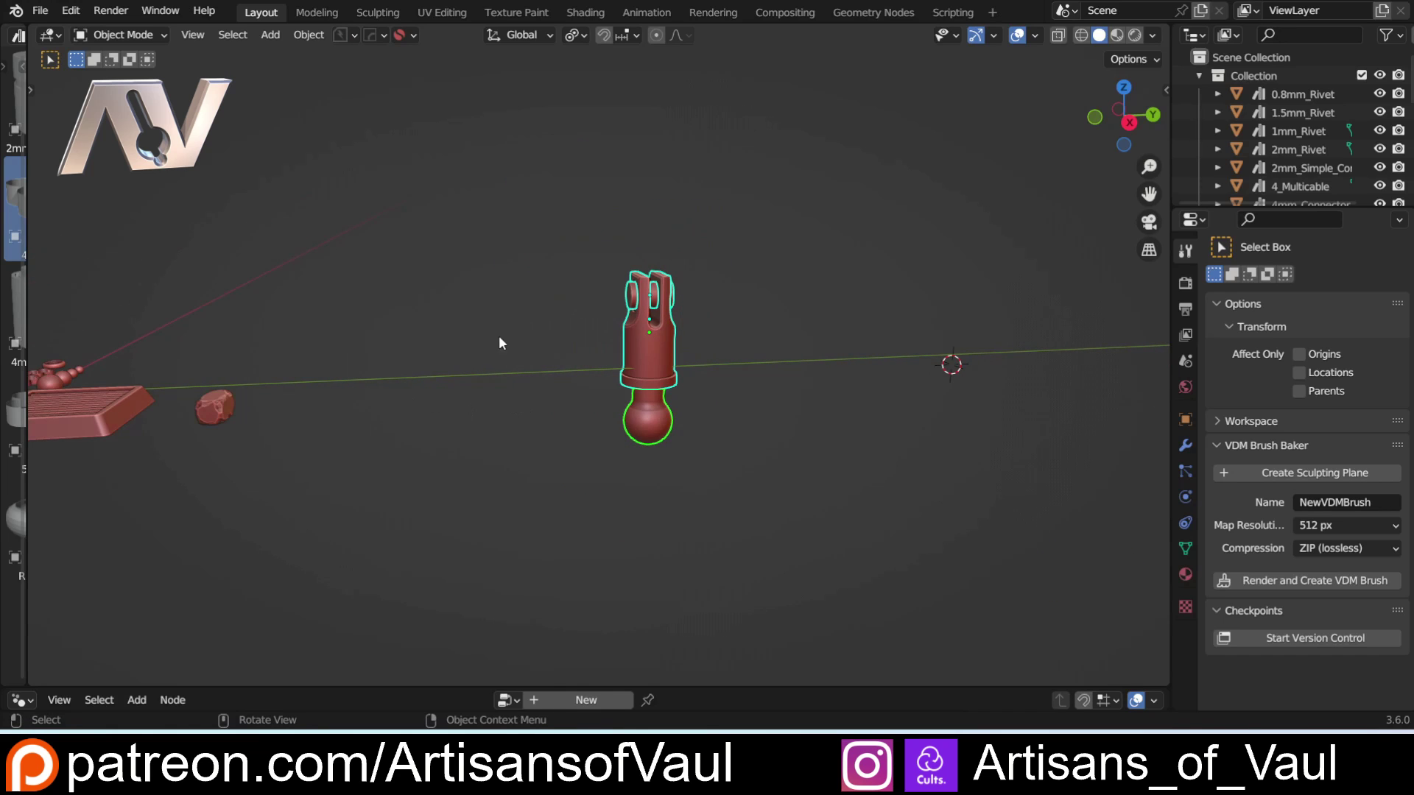
shift+middle_drag(467, 369, 596, 366)
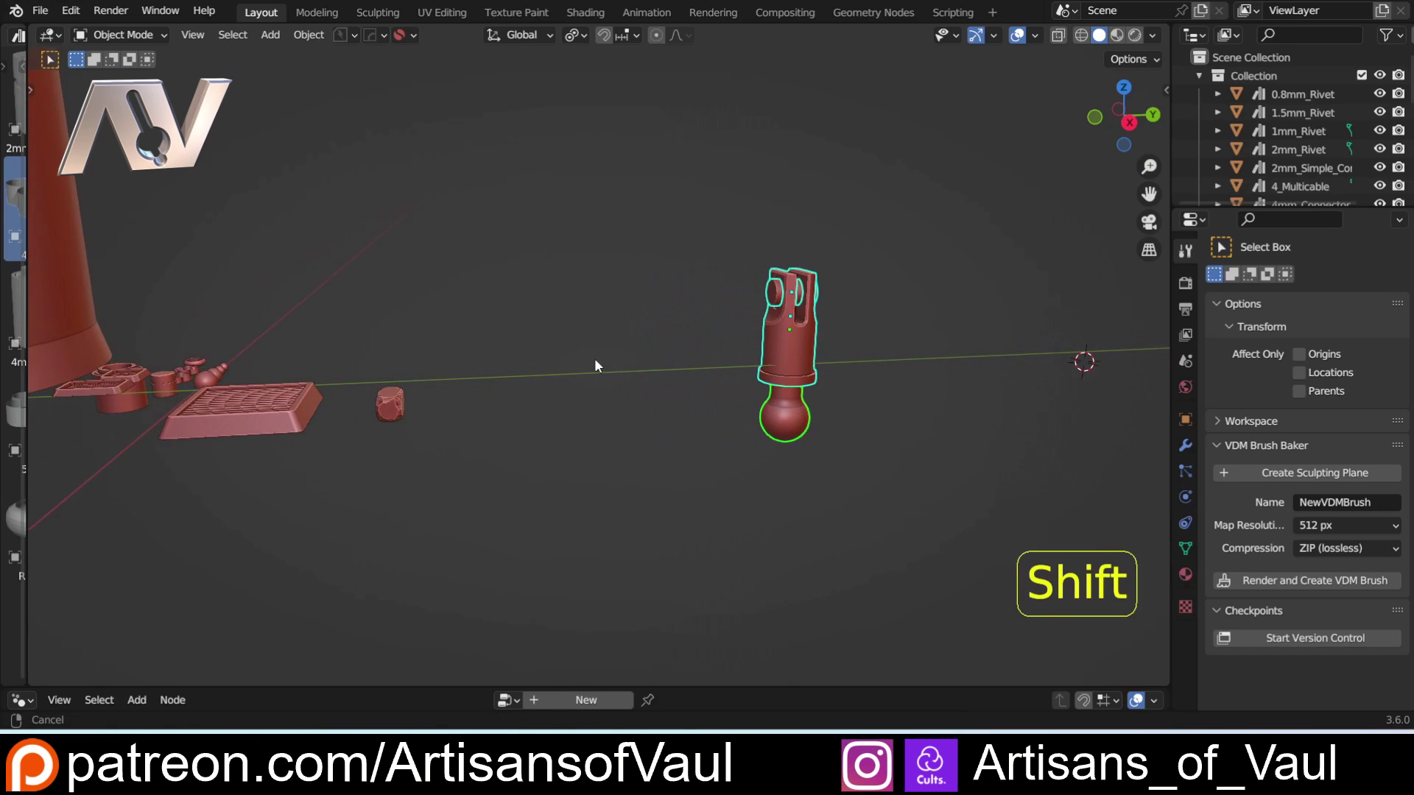
click(654, 404)
drag(776, 193, 944, 481)
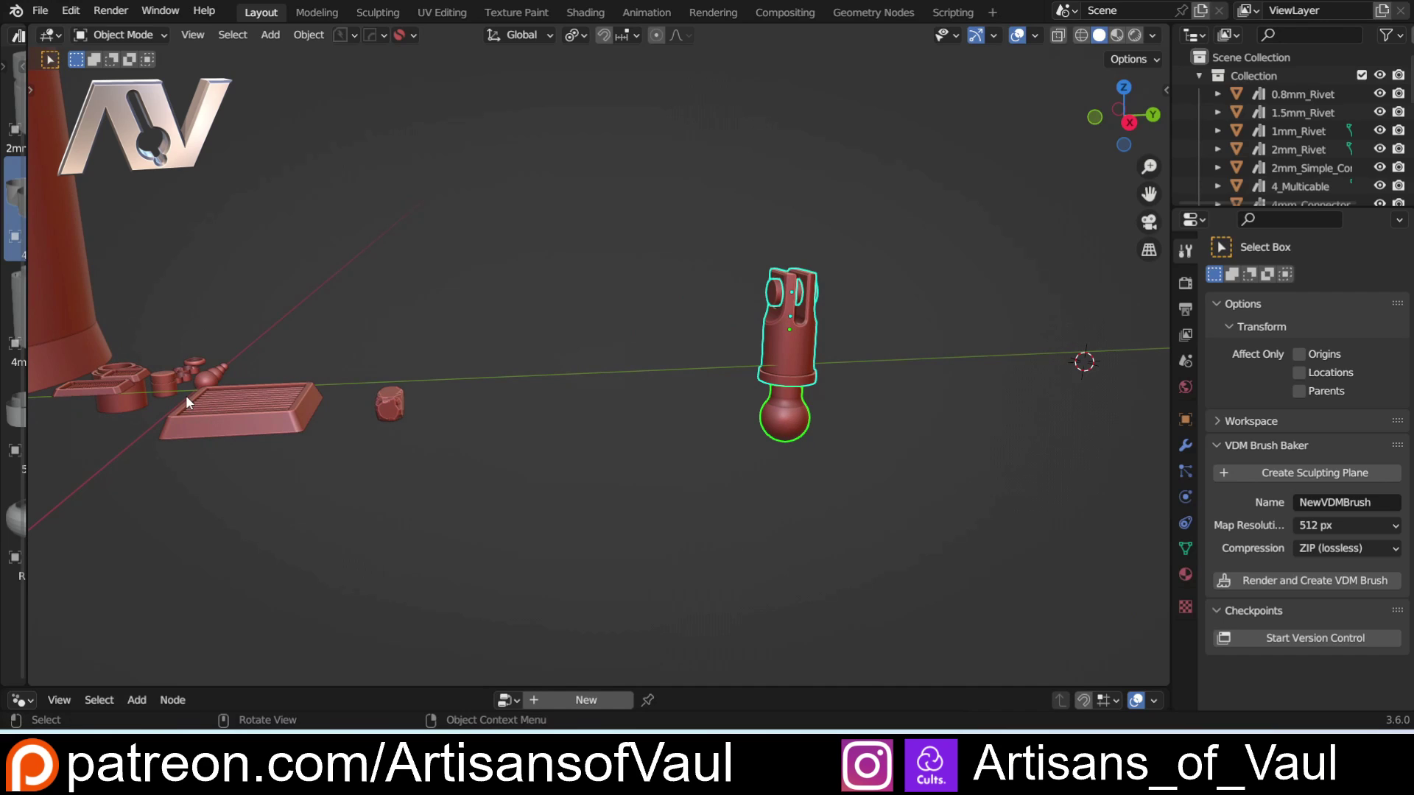
middle_drag(603, 311, 577, 320)
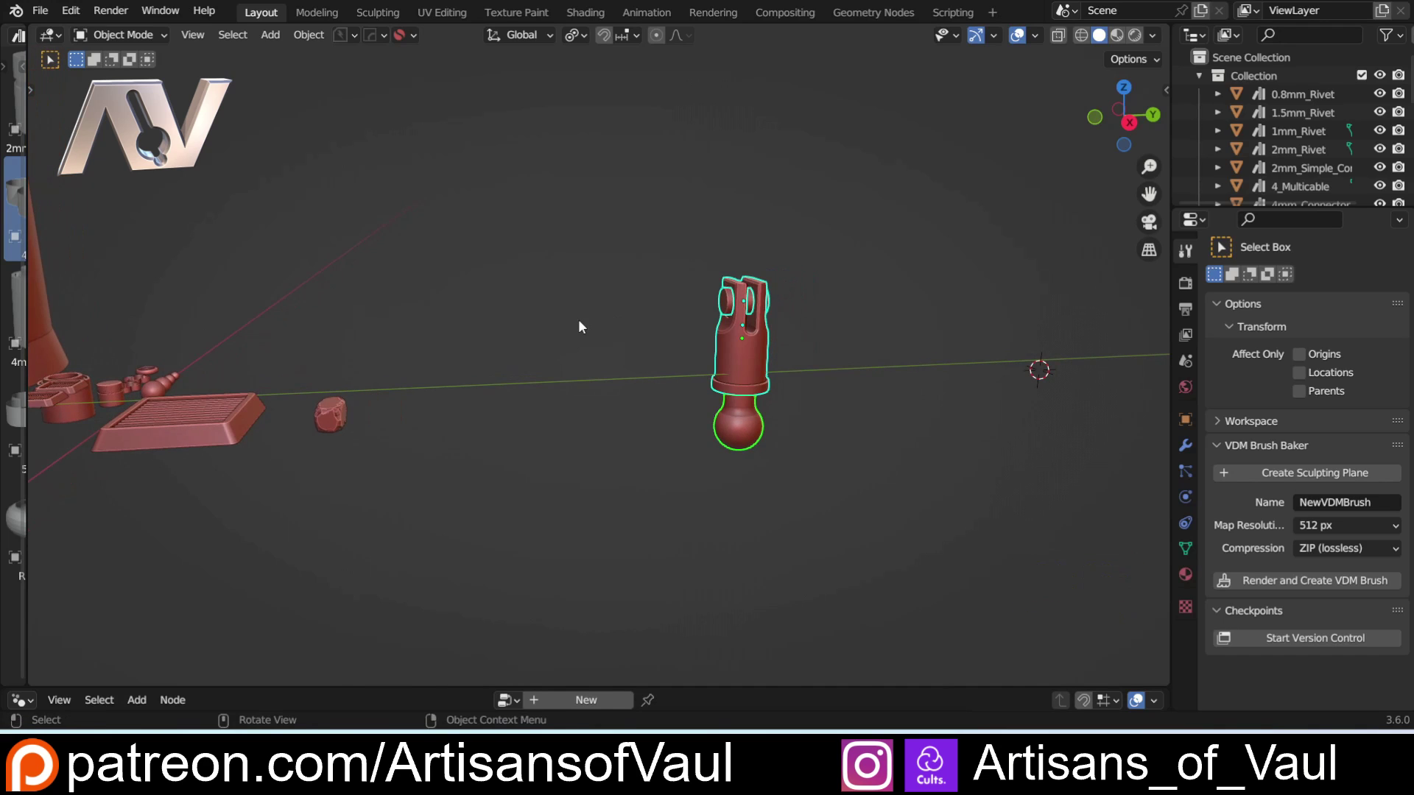
key(KP_Divide)
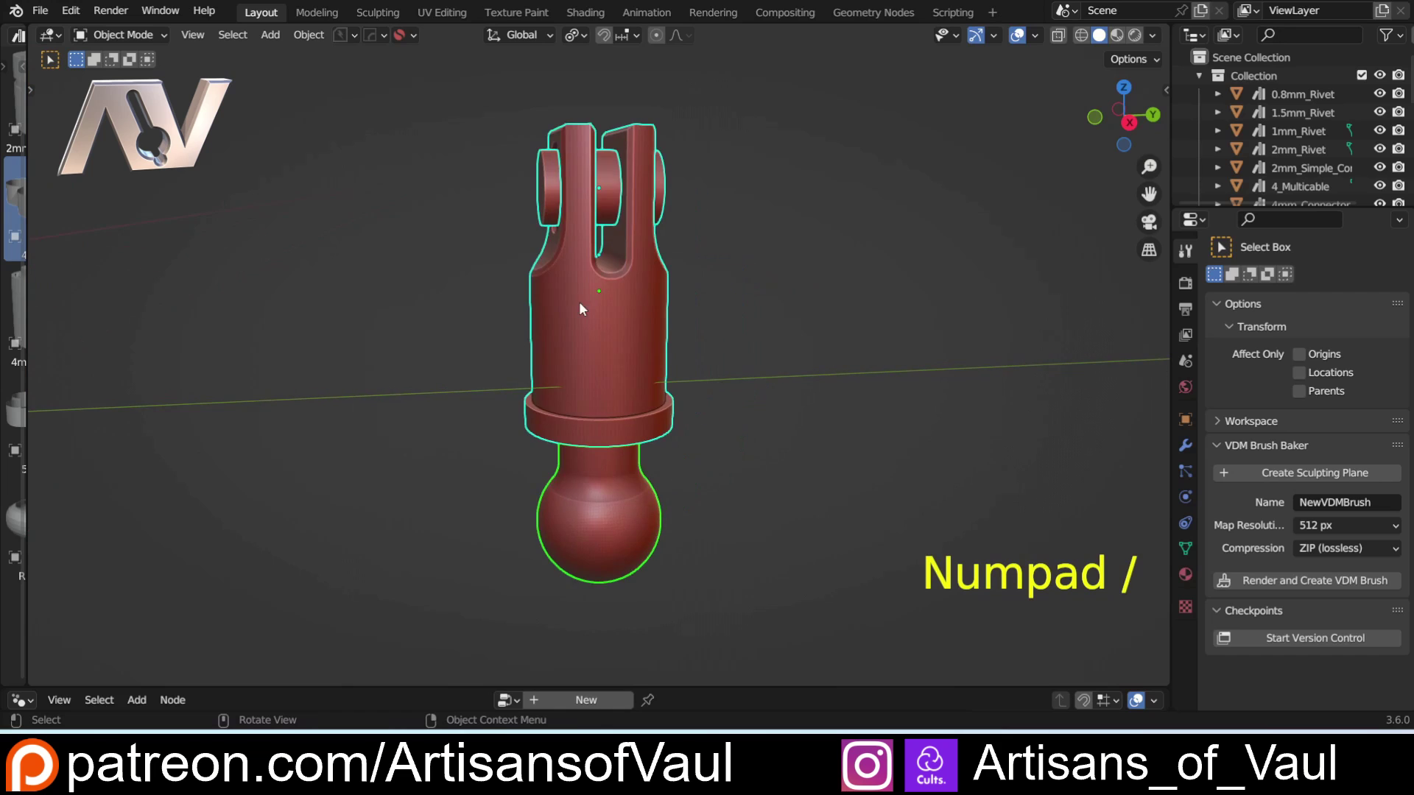
Show the transform values and set the pin's X and Y location to 0 m.
scroll(526, 298, down, 4)
scroll(590, 324, up, 3)
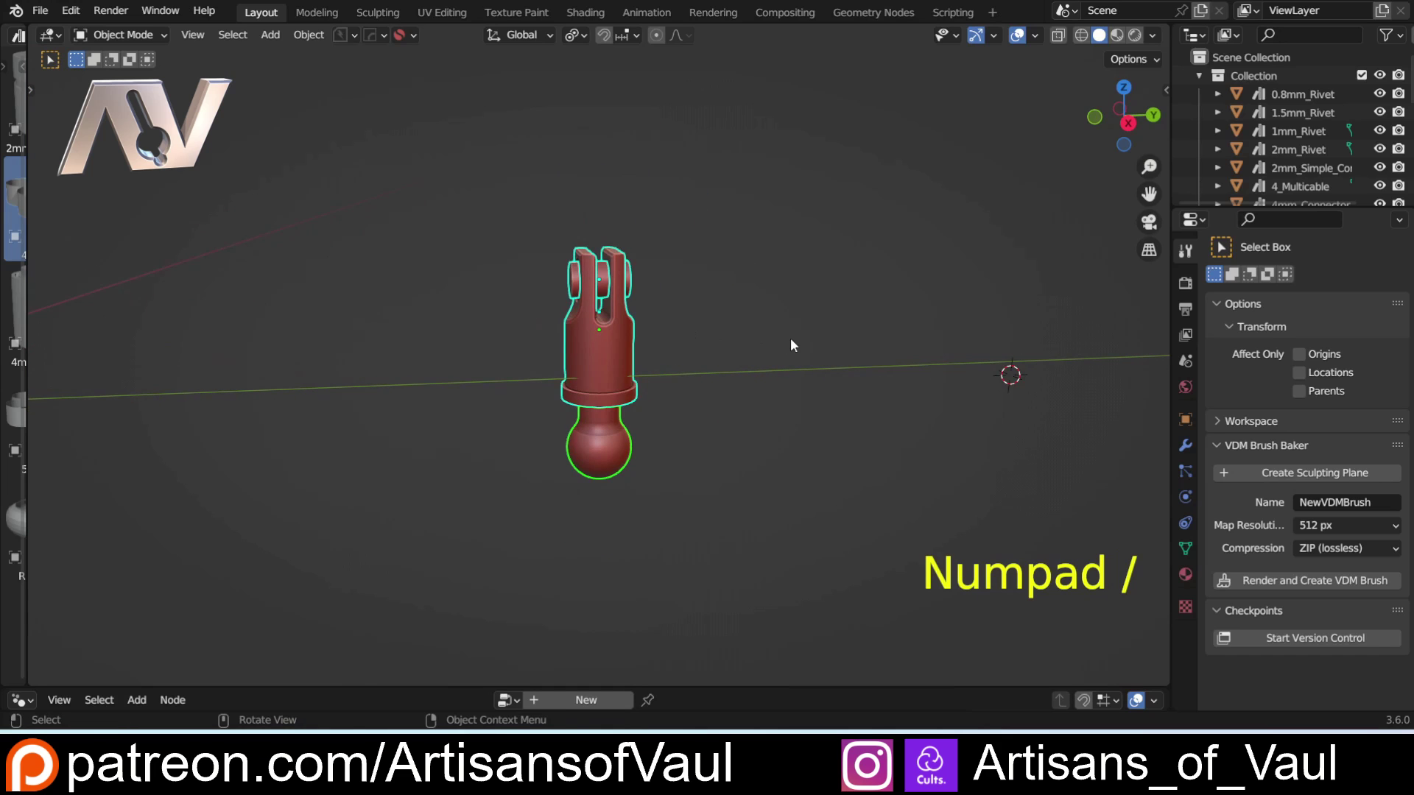
key(n)
scroll(663, 295, up, 2)
click(558, 242)
scroll(501, 265, down, 5)
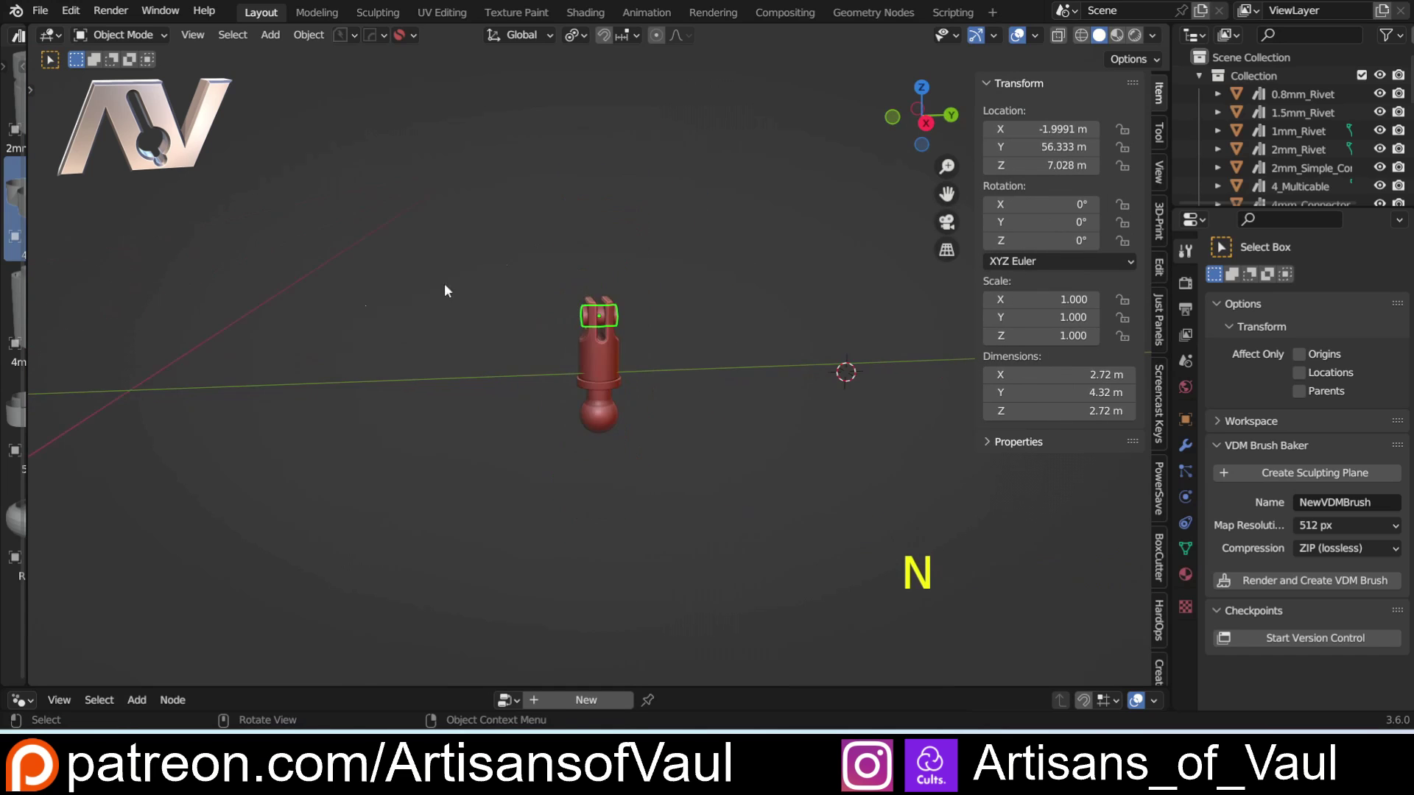
shift+middle_drag(193, 352, 536, 288)
key(ctrl+z)
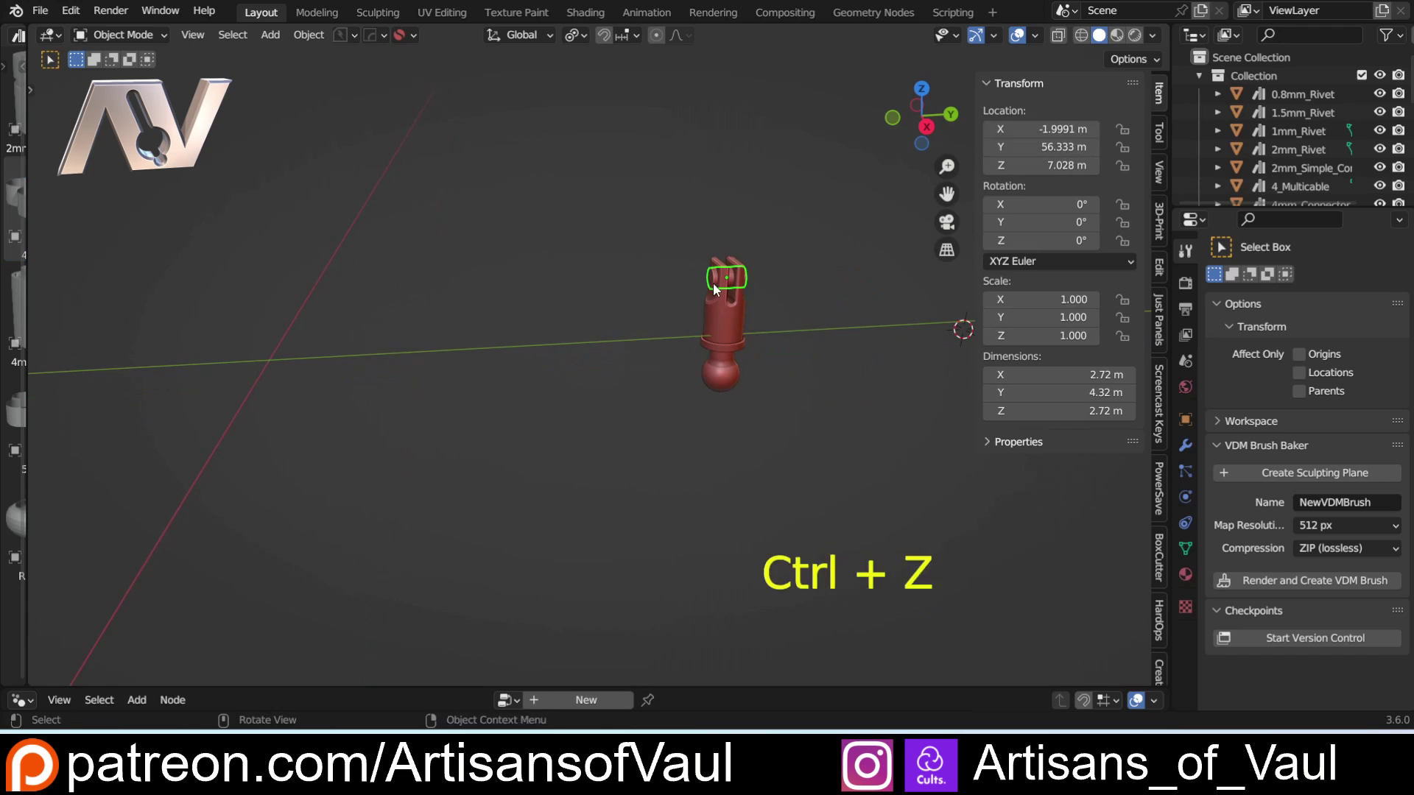
click(890, 117)
drag(886, 116, 766, 267)
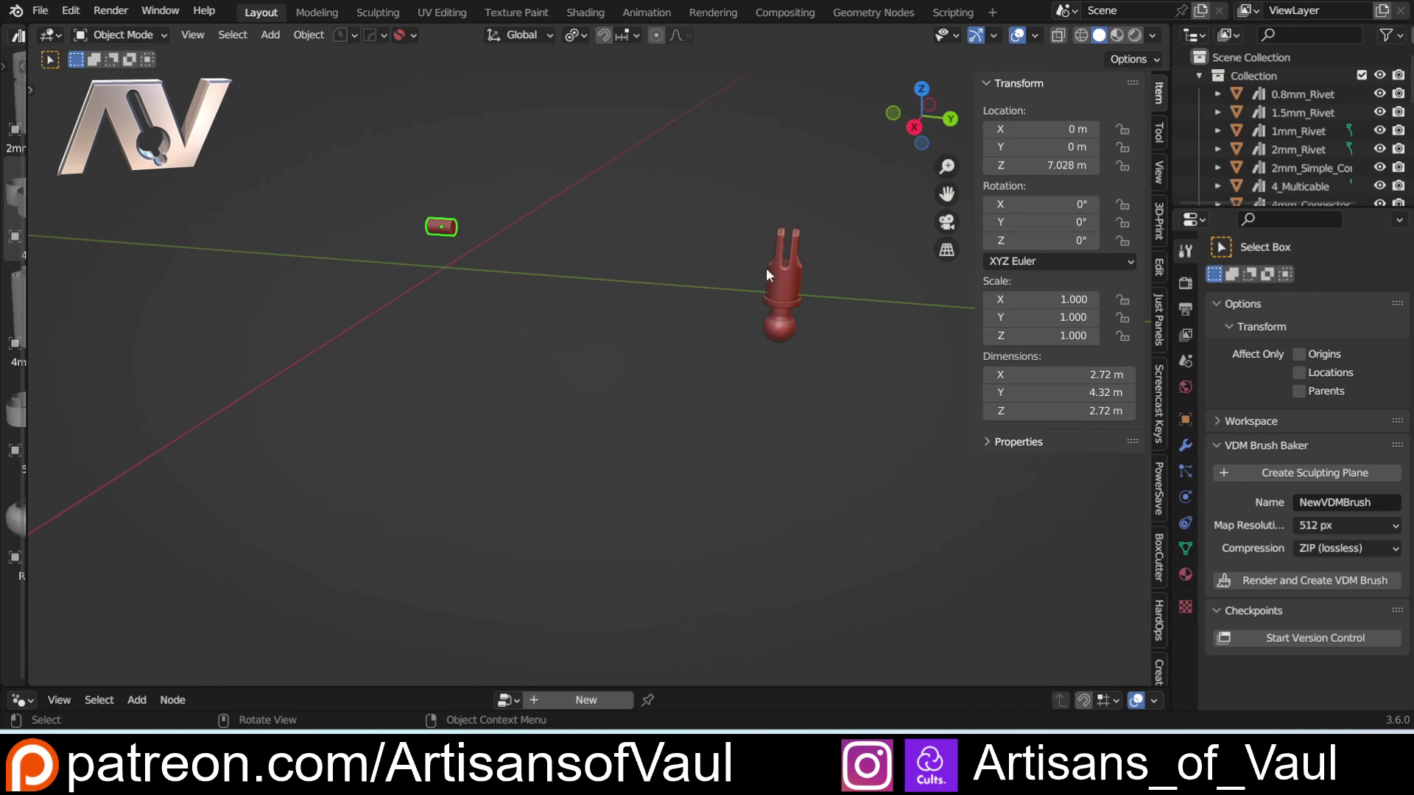
Set the X and Y location of the forked body and of the ball stem to 0 m.
click(782, 274)
drag(1040, 129, 1046, 147)
text(0)
key(Return)
click(790, 286)
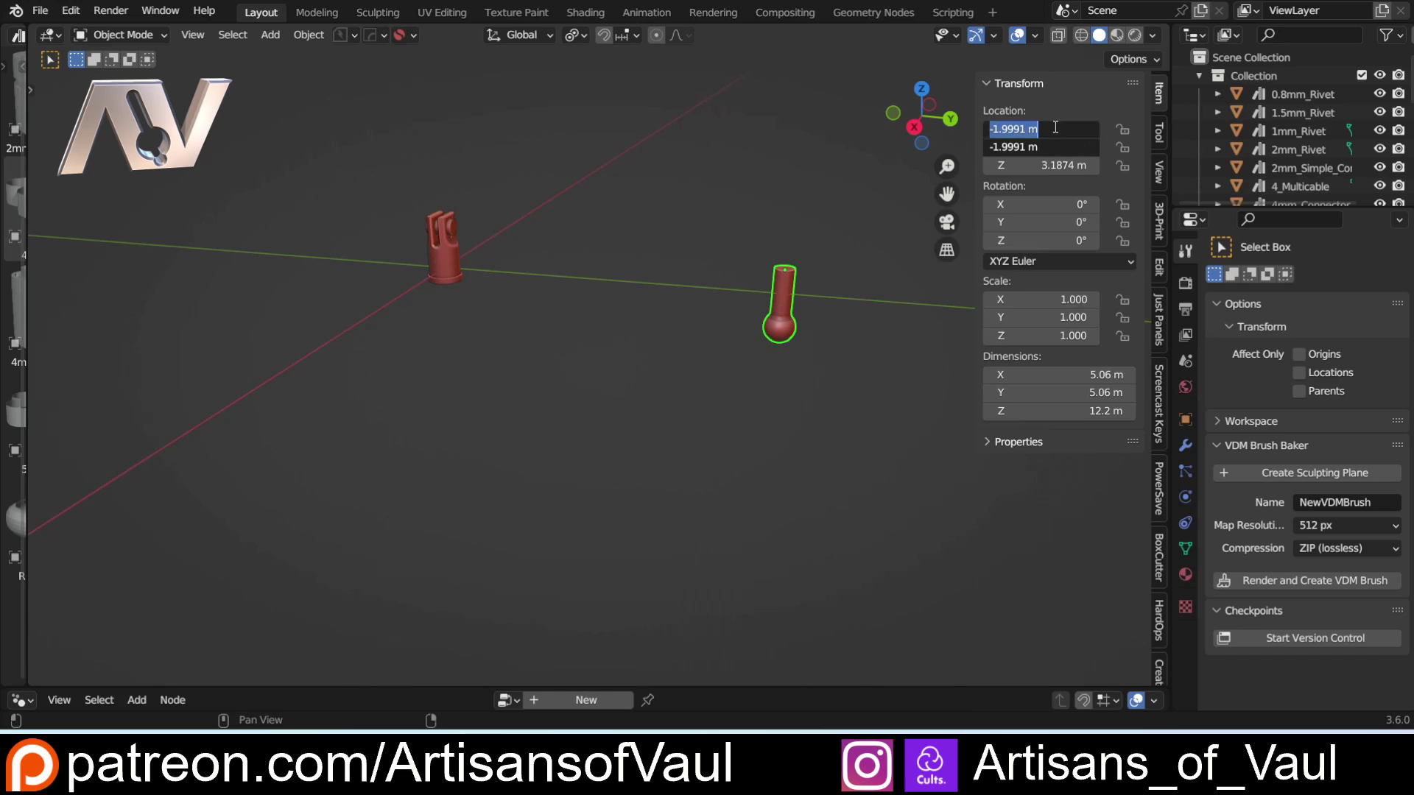
text(0)
key(Return)
Inspect how the ball stem, forked body and pin line up along the vertical axis from several angles.
shift+middle_drag(509, 227, 635, 306)
scroll(634, 309, up, 4)
middle_drag(617, 365, 667, 320)
shift+middle_drag(666, 319, 755, 256)
scroll(711, 310, up, 2)
middle_drag(711, 311, 656, 407)
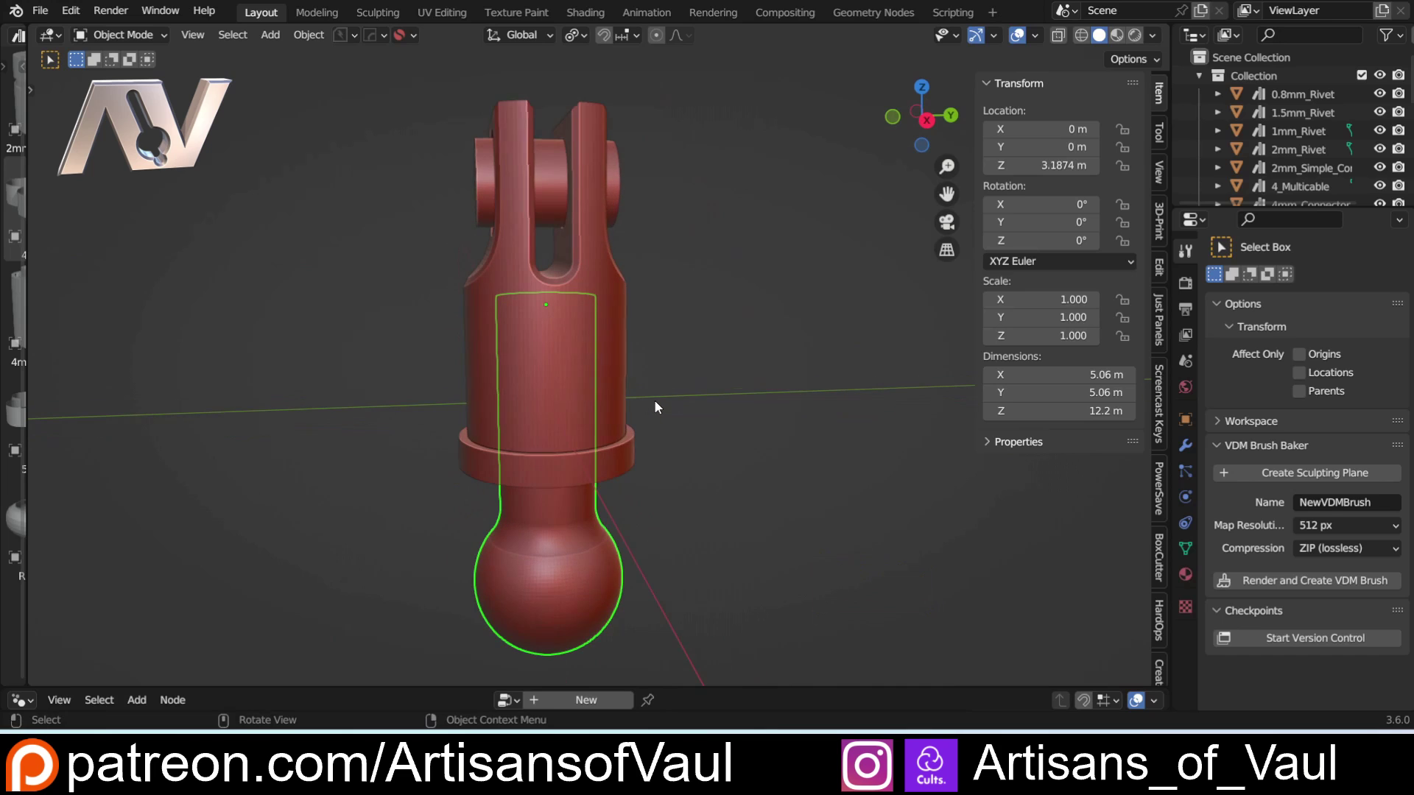
middle_drag(740, 338, 777, 337)
mouse_move(776, 337)
middle_down()
mouse_move(745, 351)
mouse_move(764, 352)
middle_up()
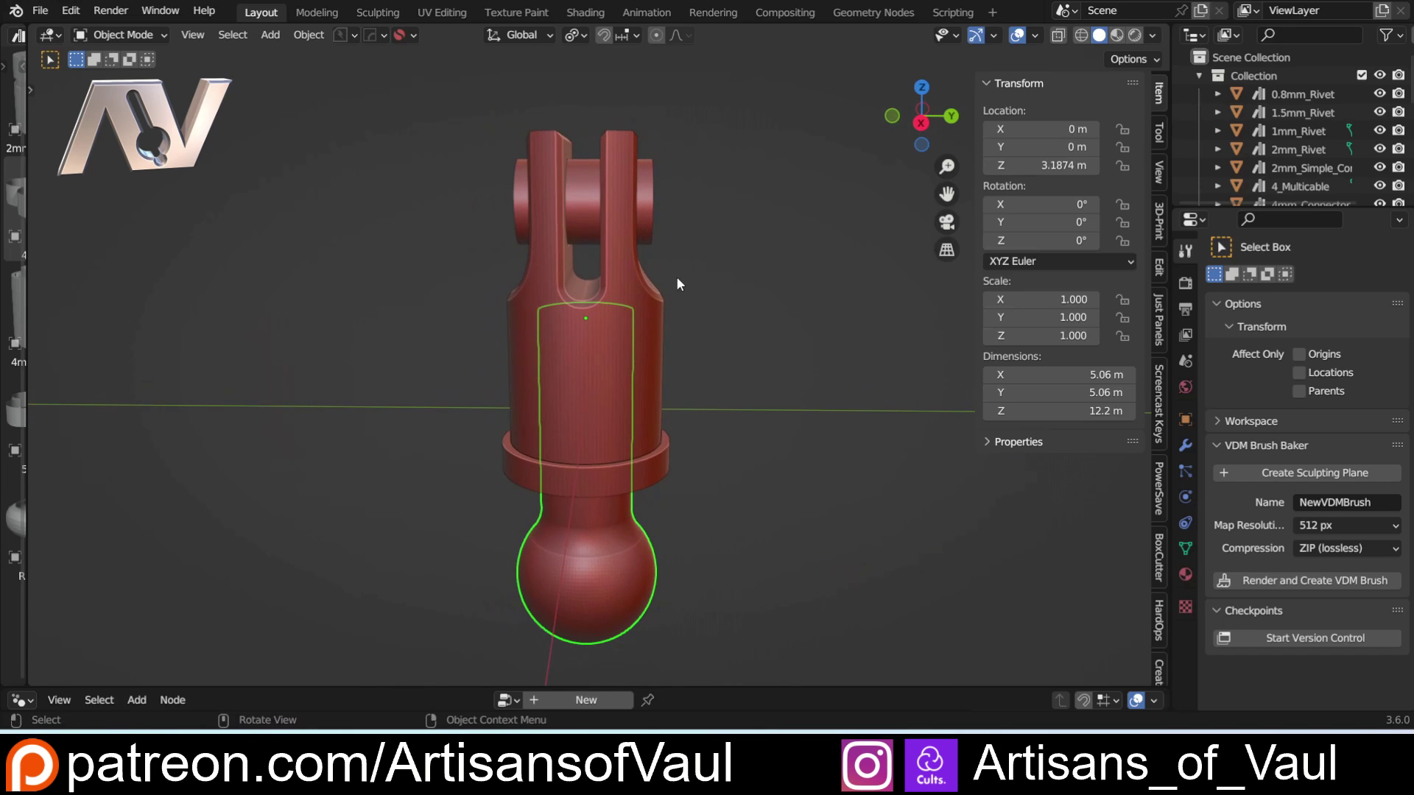
Snap the 3D cursor to the centre of the pin.
click(587, 259)
middle_drag(586, 410, 692, 295)
click(665, 237)
key(shift+s)
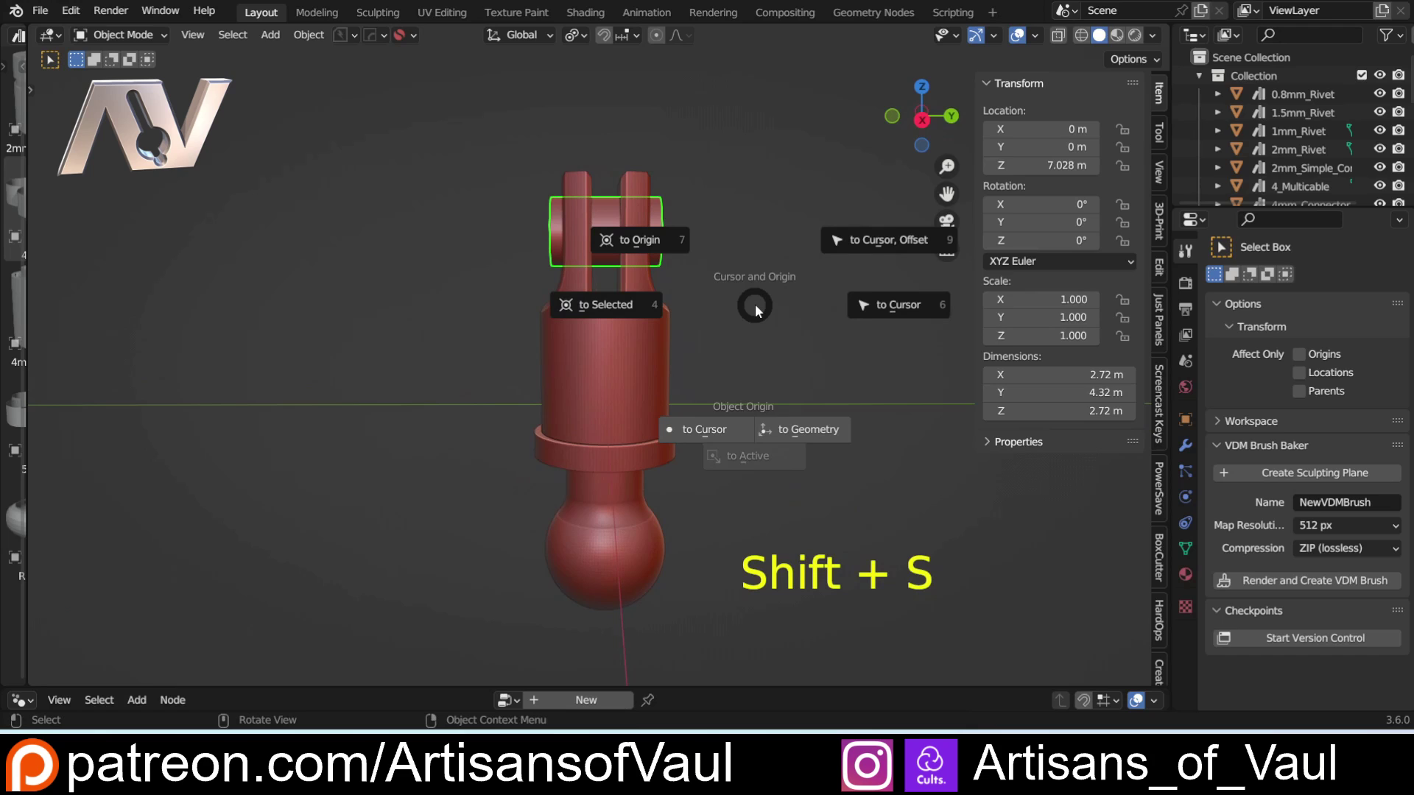
click(610, 302)
Move the forked body's origin to the 3D cursor at the pin.
click(620, 364)
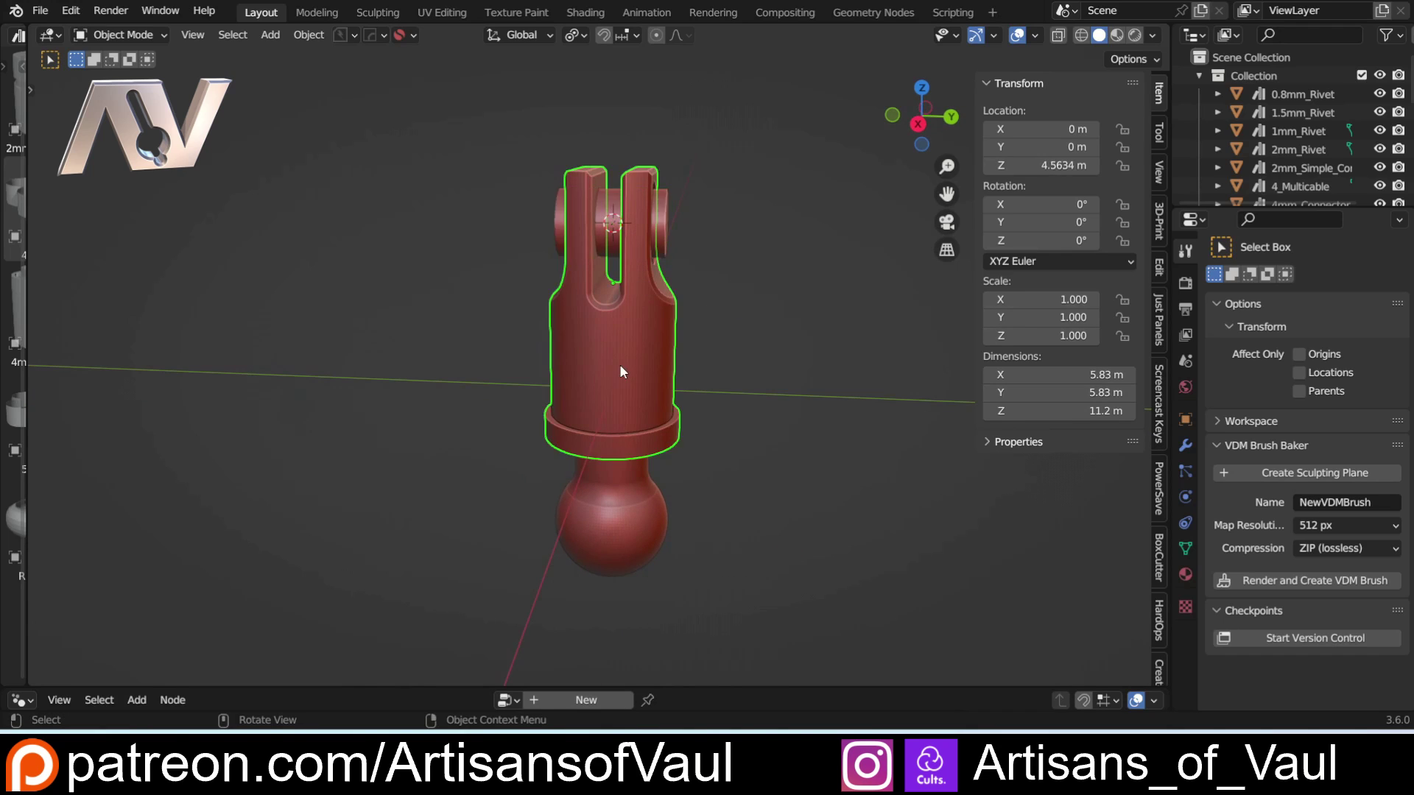
middle_drag(620, 364, 832, 207)
scroll(605, 298, up, 2)
mouse_move(604, 298)
middle_down()
mouse_move(618, 267)
mouse_move(625, 317)
middle_up()
key(shift+s)
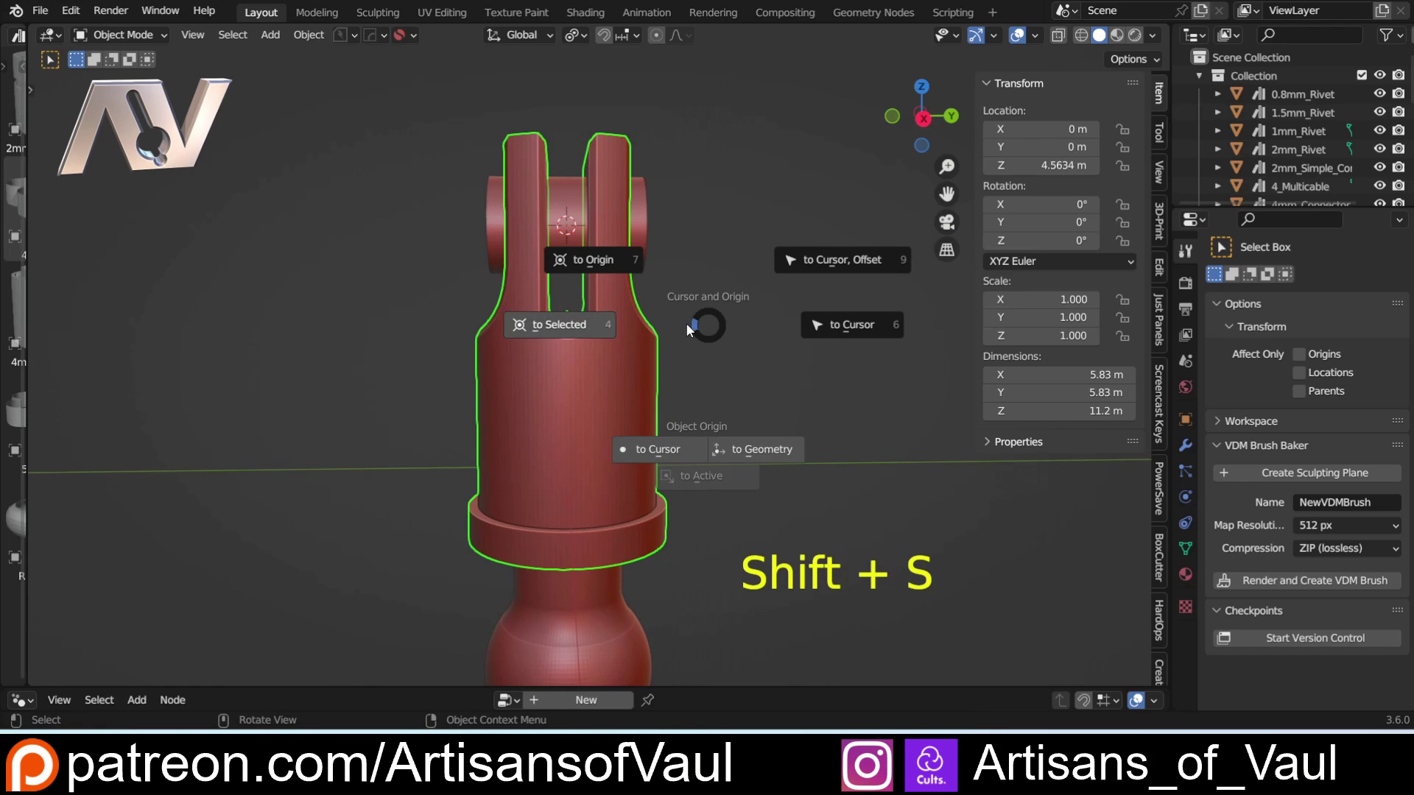
click(666, 435)
Try rotating the forked body about its origin at the pin.
scroll(736, 291, down, 2)
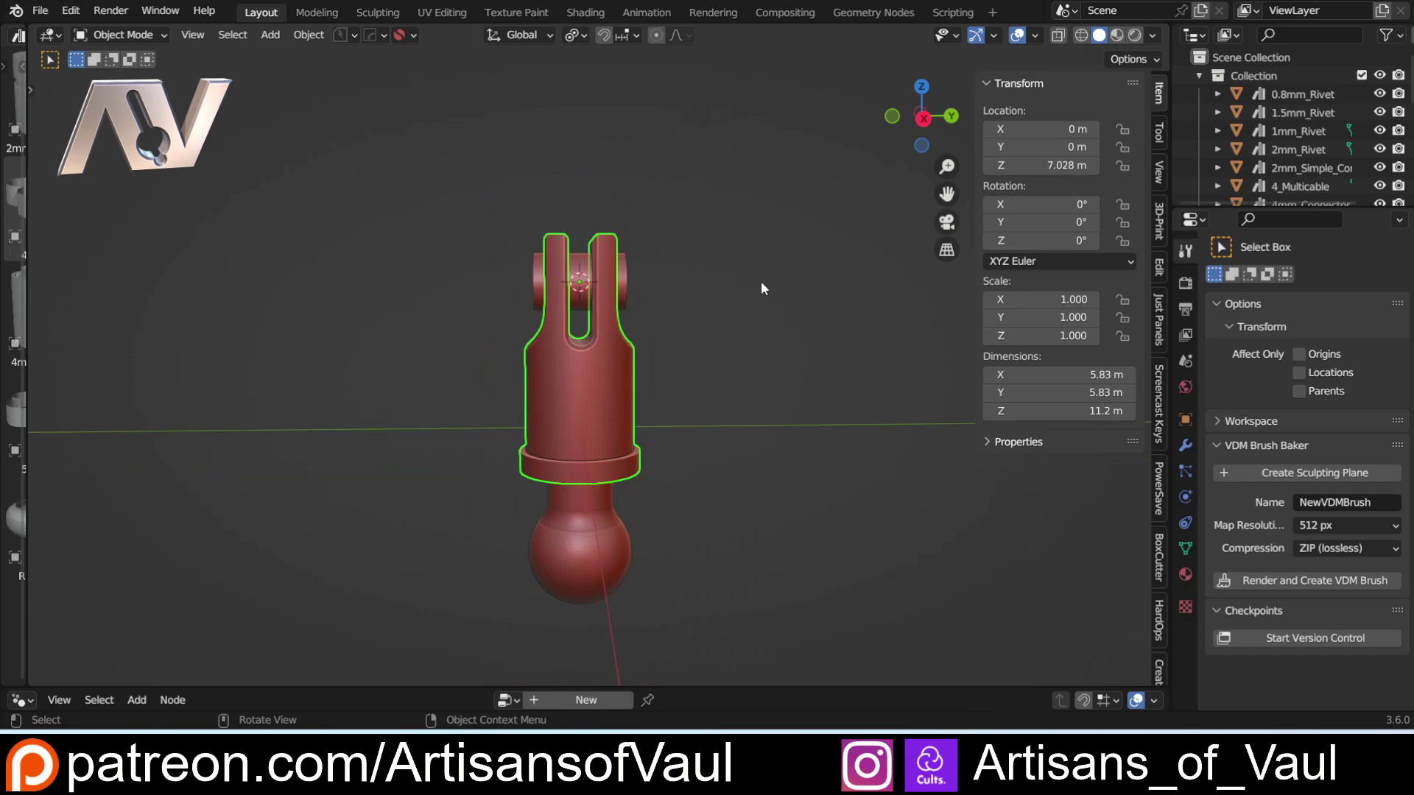
key(r)
right_click(744, 289)
middle_drag(744, 289, 855, 324)
key(r)
right_click(780, 329)
Parent the ball stem and the pin to the forked body using the Object parent type.
shift+middle_drag(729, 324, 663, 332)
scroll(662, 331, up, 3)
middle_drag(693, 338, 722, 307)
scroll(670, 324, down, 2)
click(569, 561)
click(622, 226)
click(608, 363)
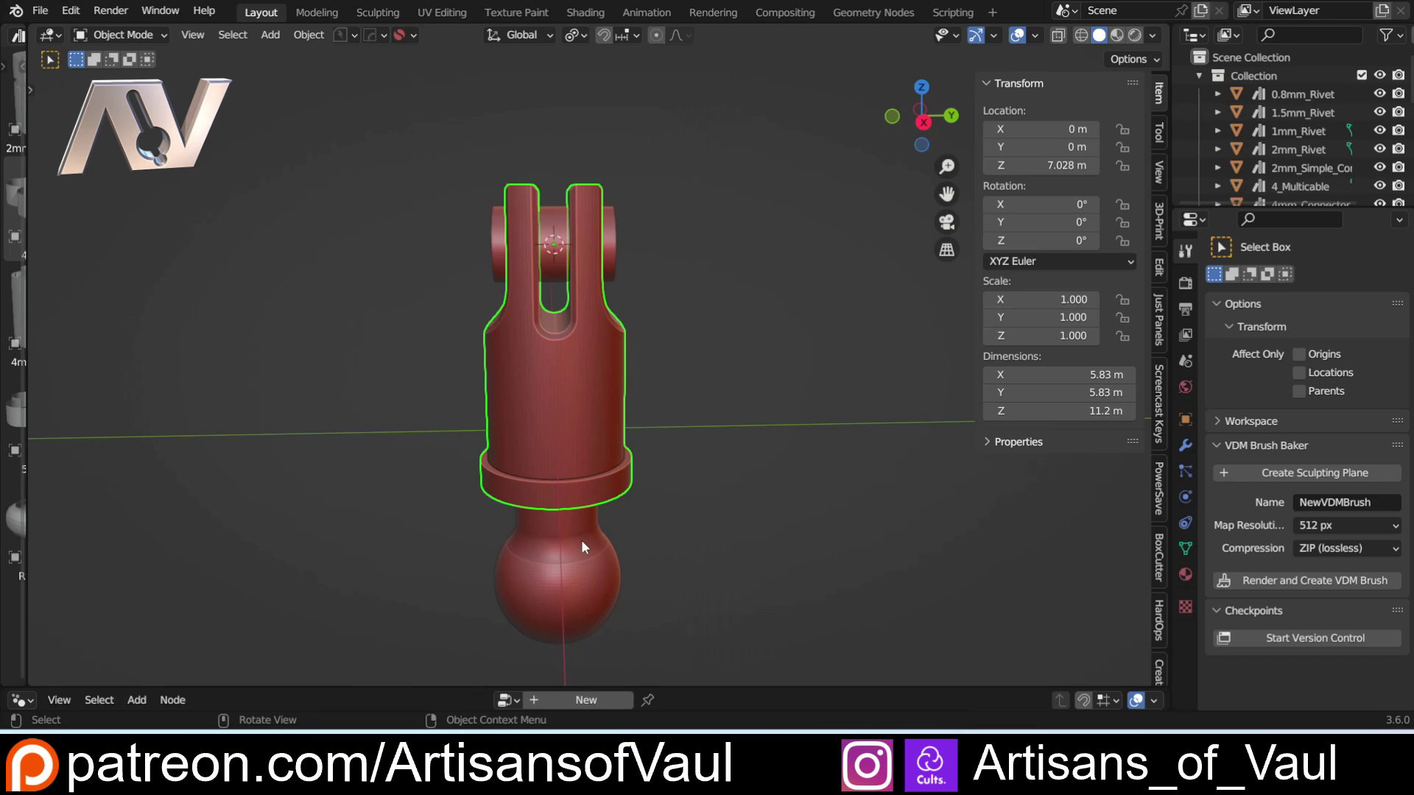
click(570, 560)
shift+click(610, 230)
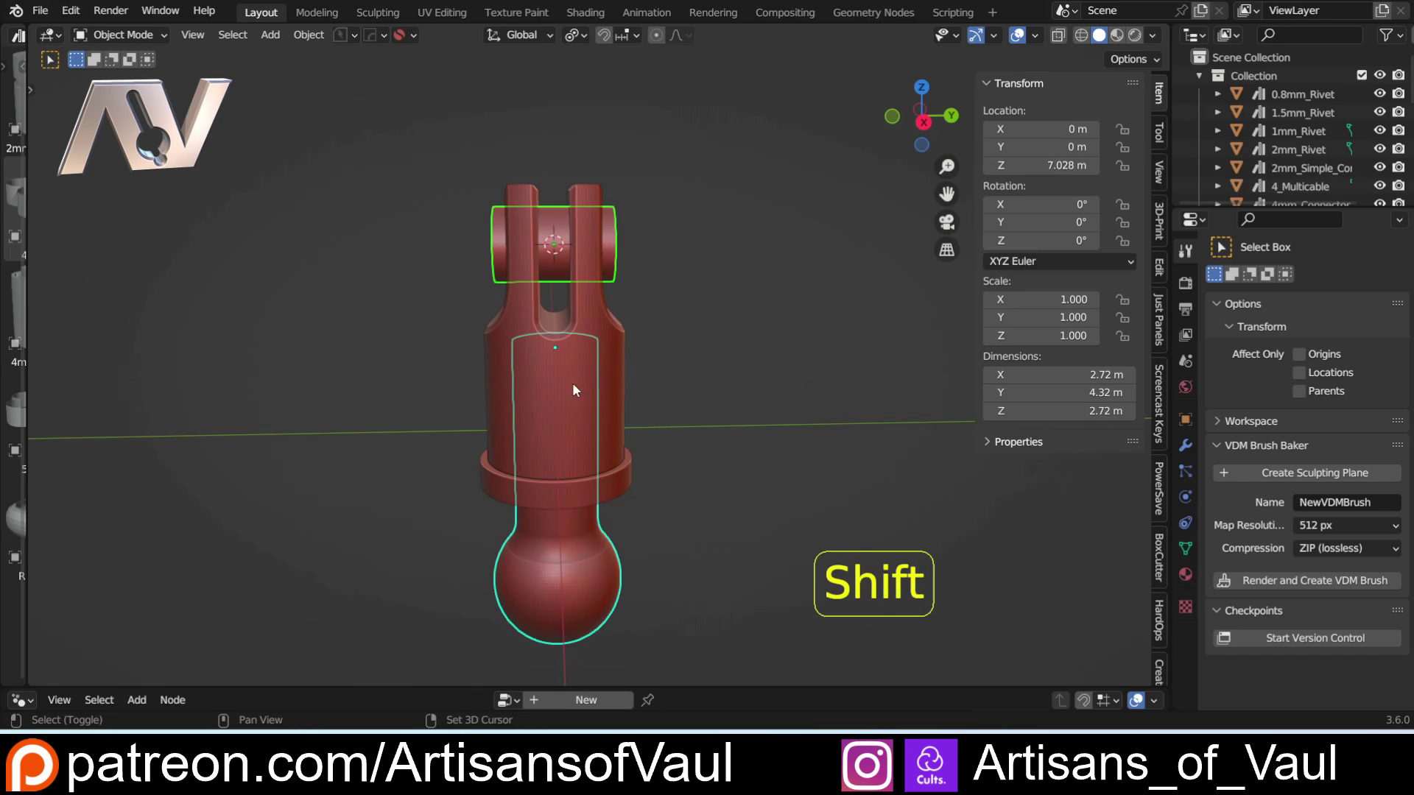
shift+click(587, 306)
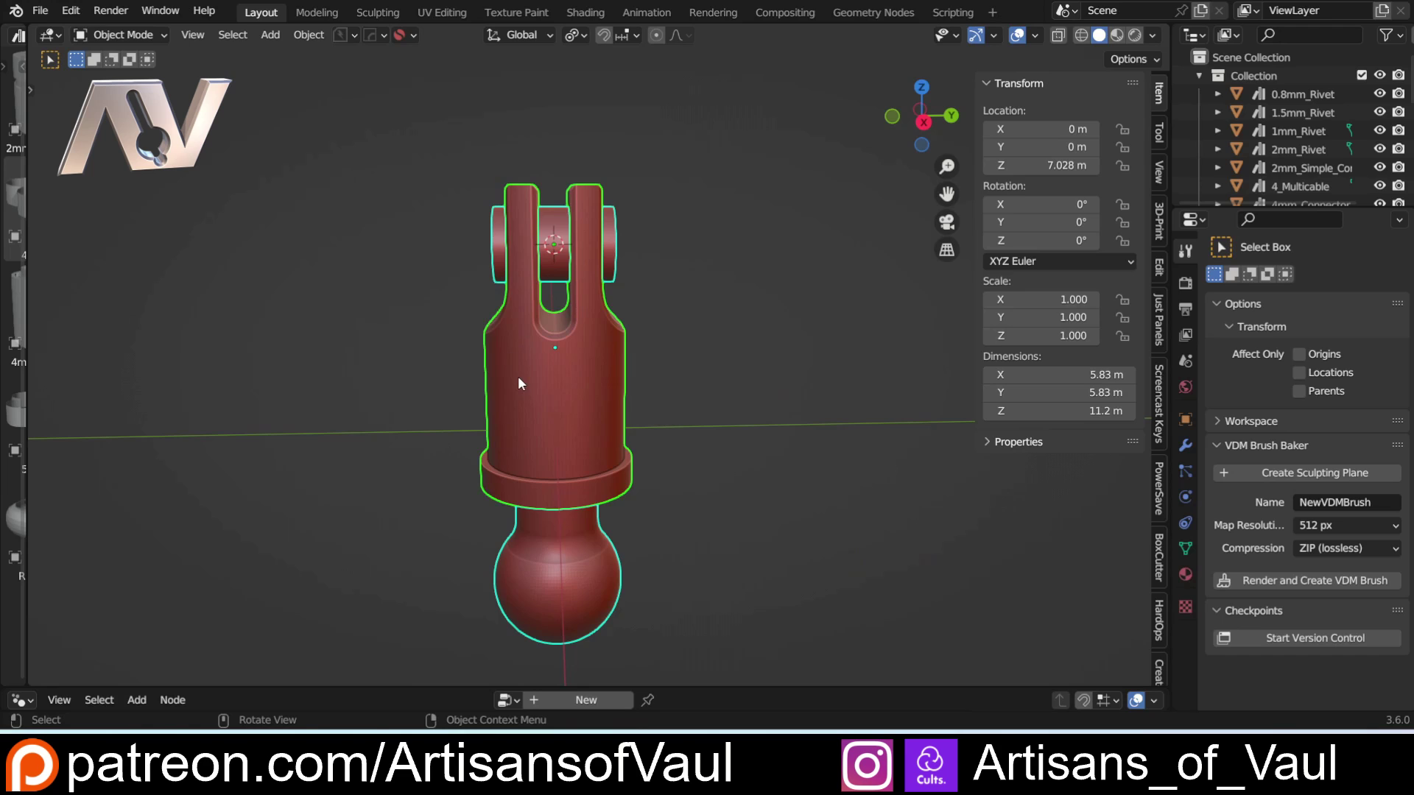
key(ctrl+p)
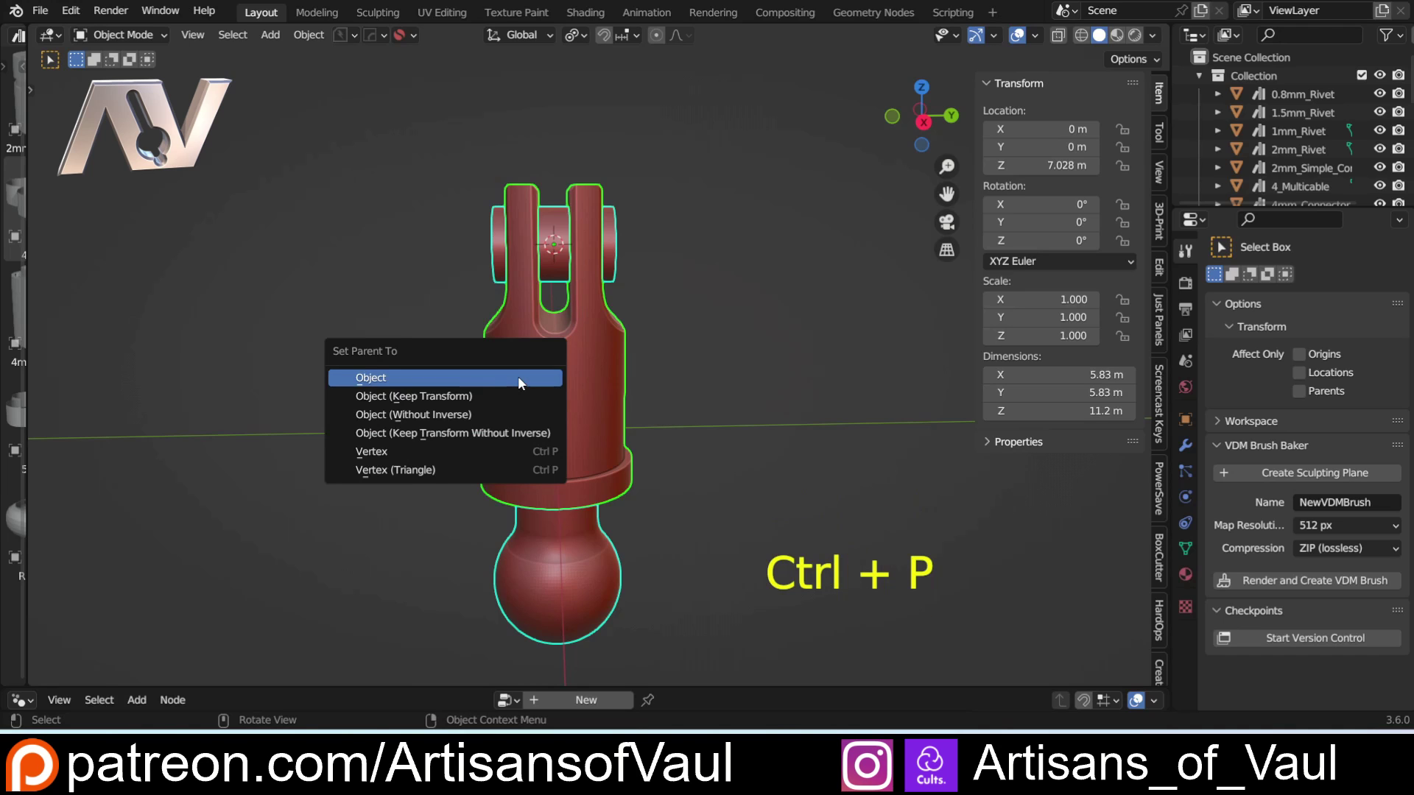
click(518, 375)
Try moving and rotating the forked body to test that the ball stem and pin follow it.
click(646, 339)
click(570, 375)
shift+middle_drag(649, 372, 572, 376)
key(g)
right_click(698, 259)
key(r)
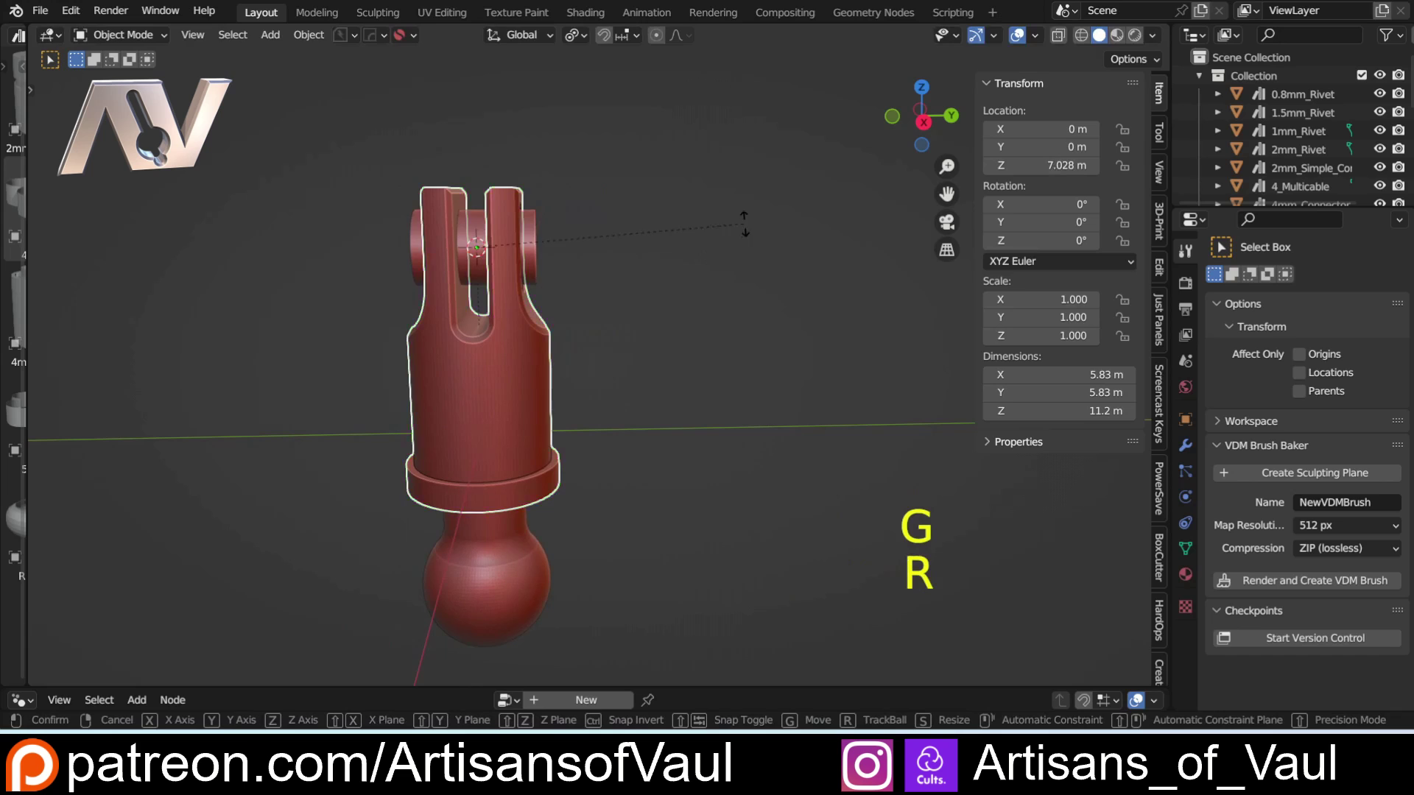
right_click(650, 442)
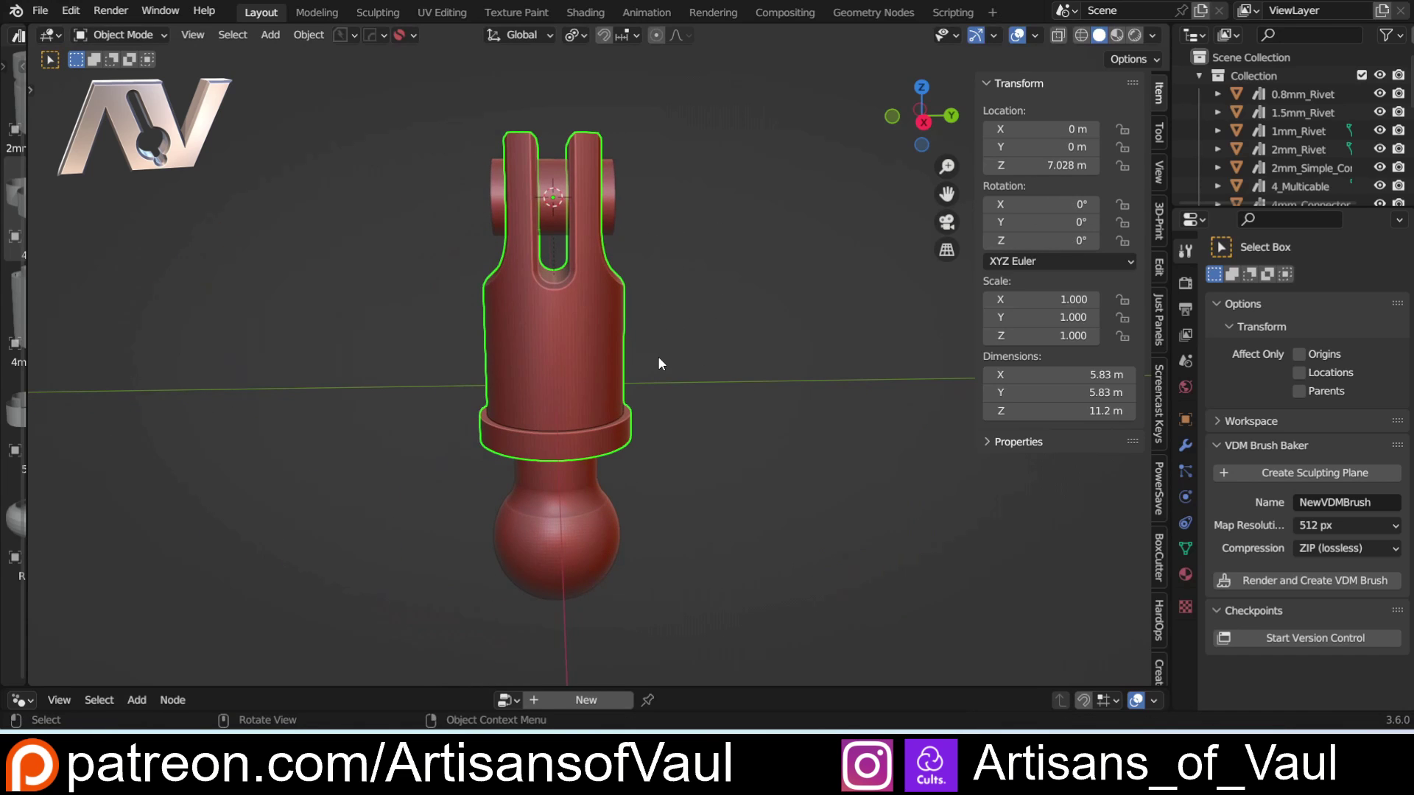
Check the forked body's child objects in the scene hierarchy by expanding Cylinder.003, and collapse it again.
scroll(1285, 152, down, 10)
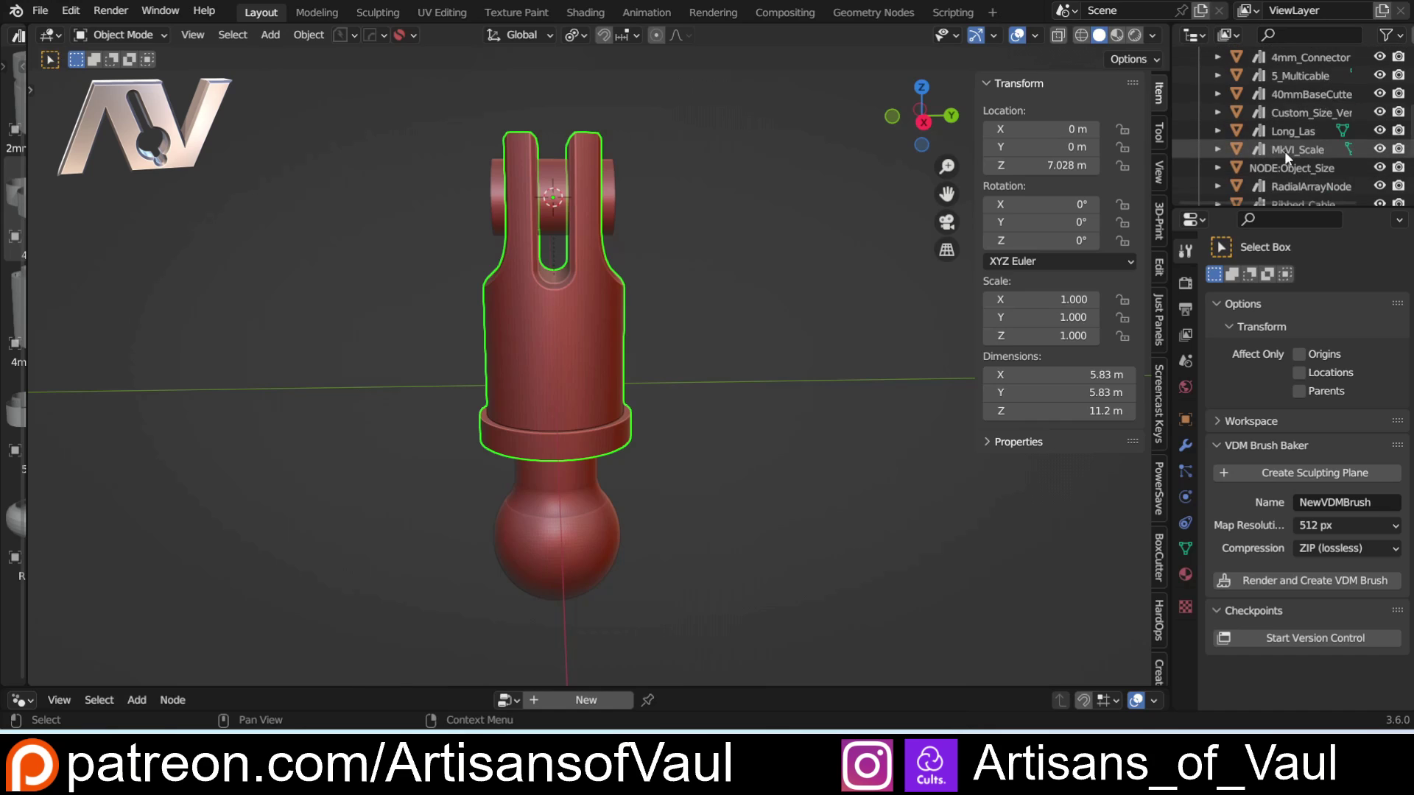
click(1198, 187)
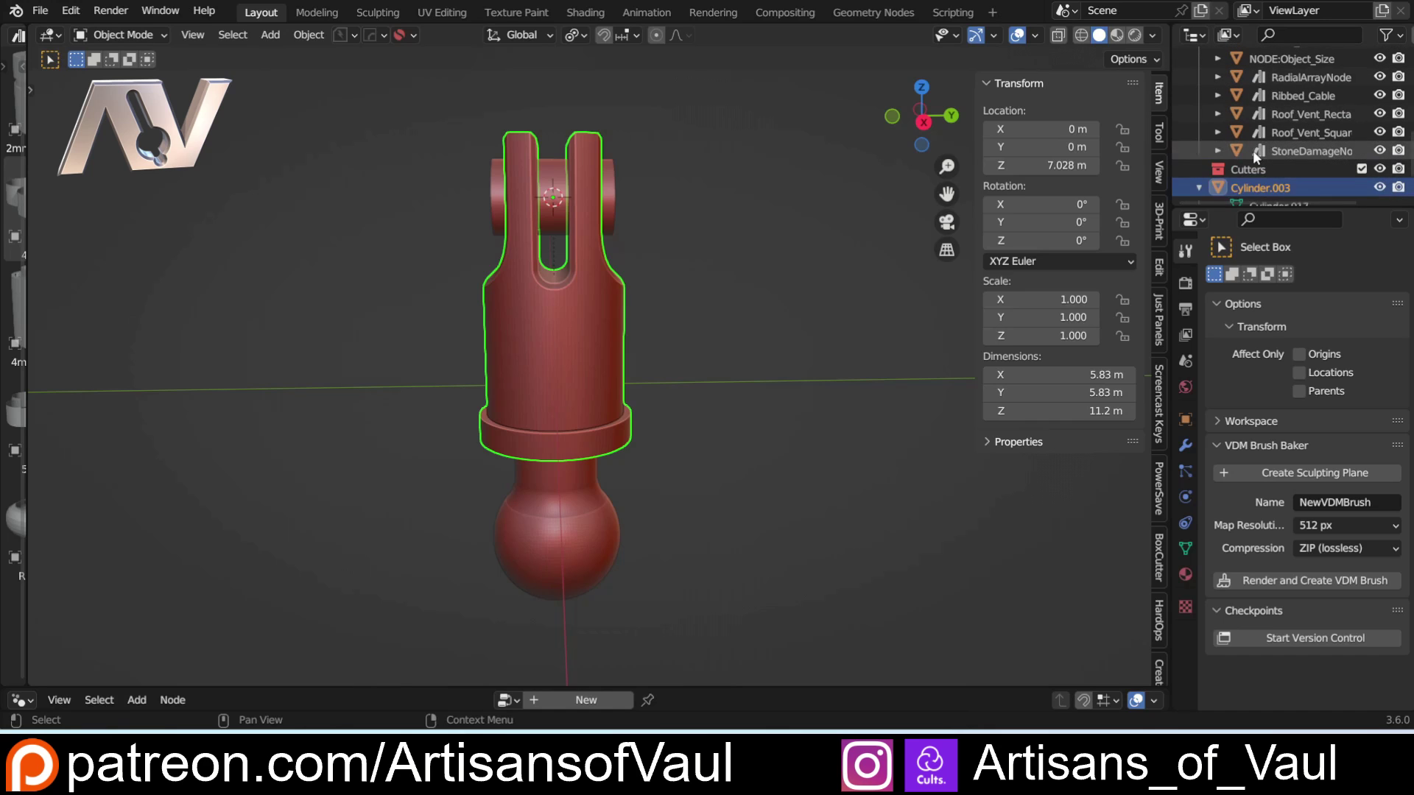
scroll(1253, 150, down, 3)
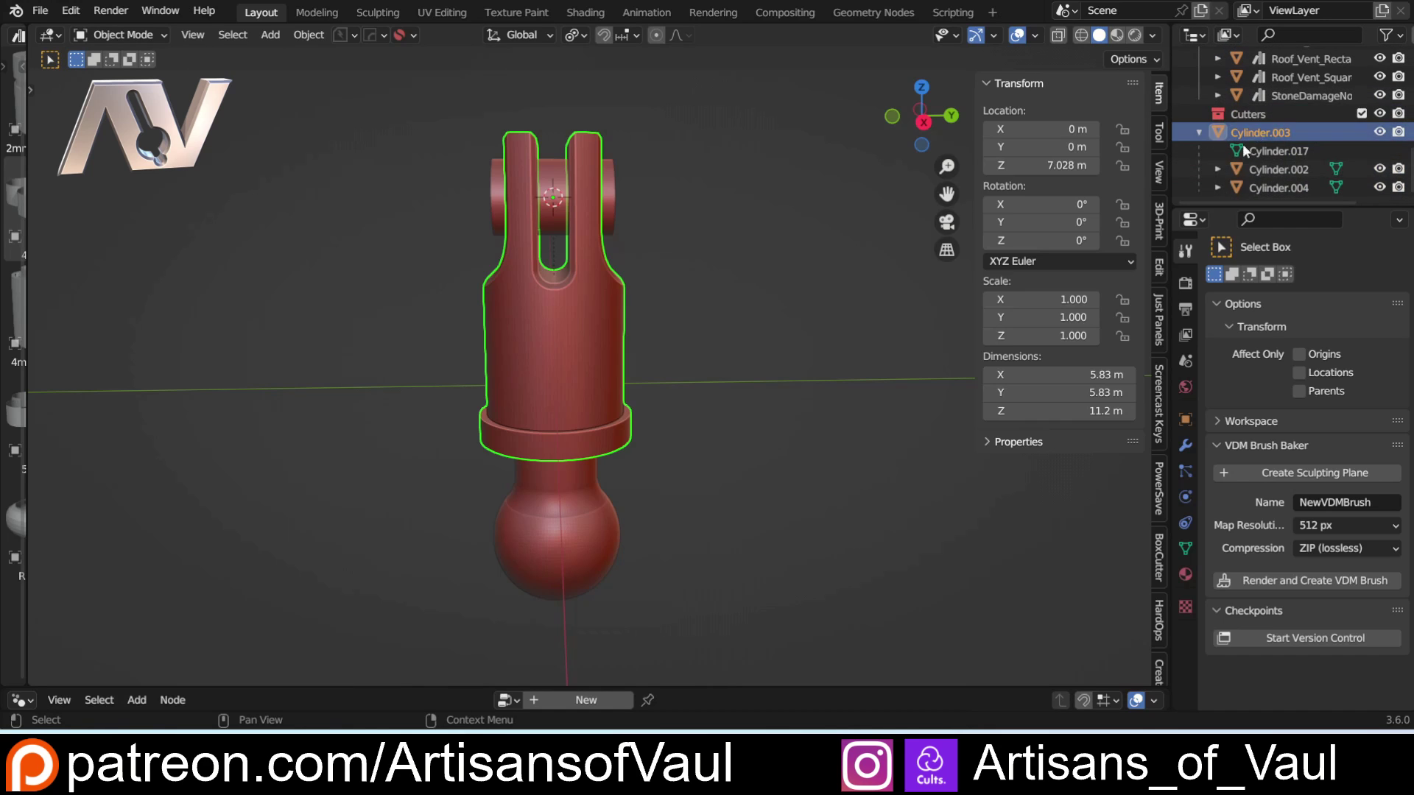
click(1199, 132)
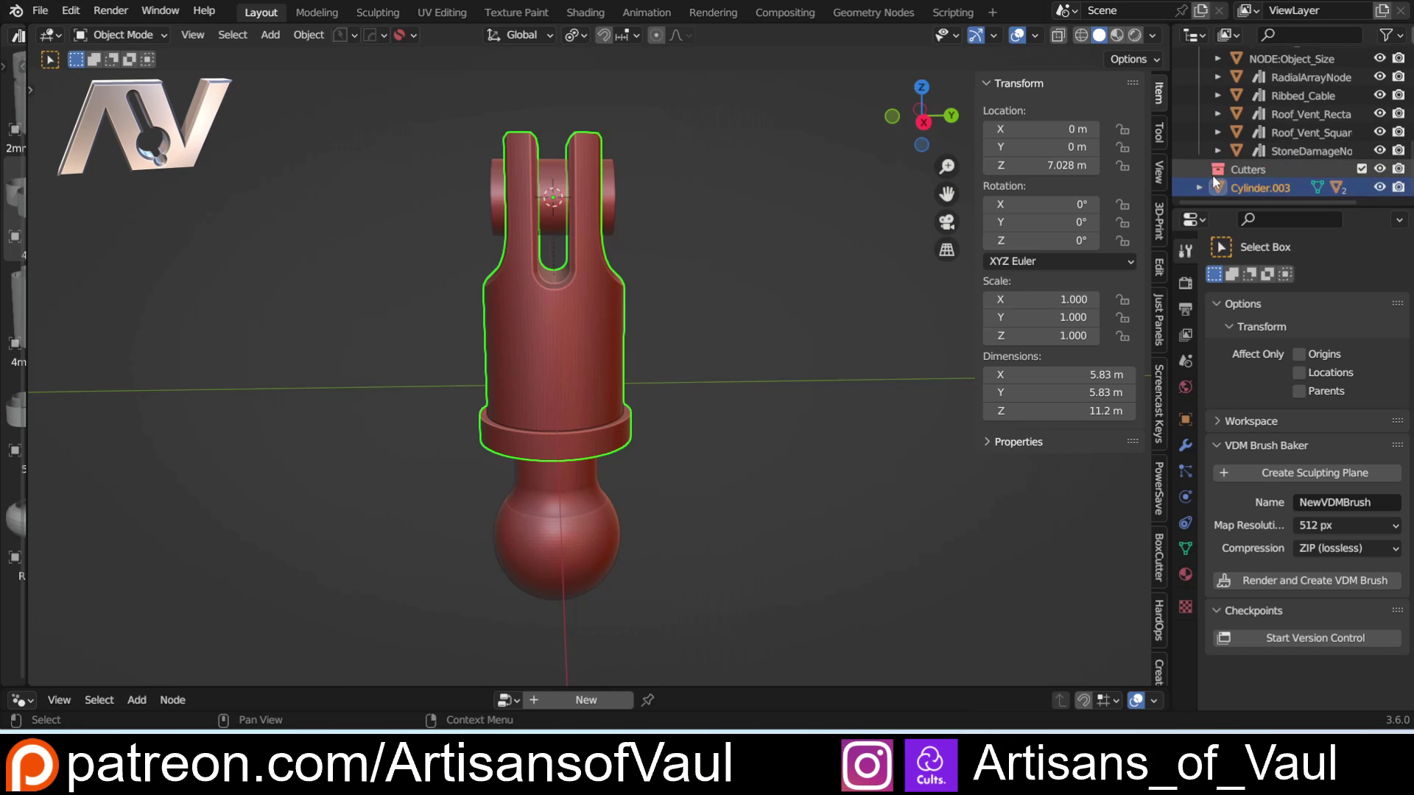
scroll(1258, 155, up, 10)
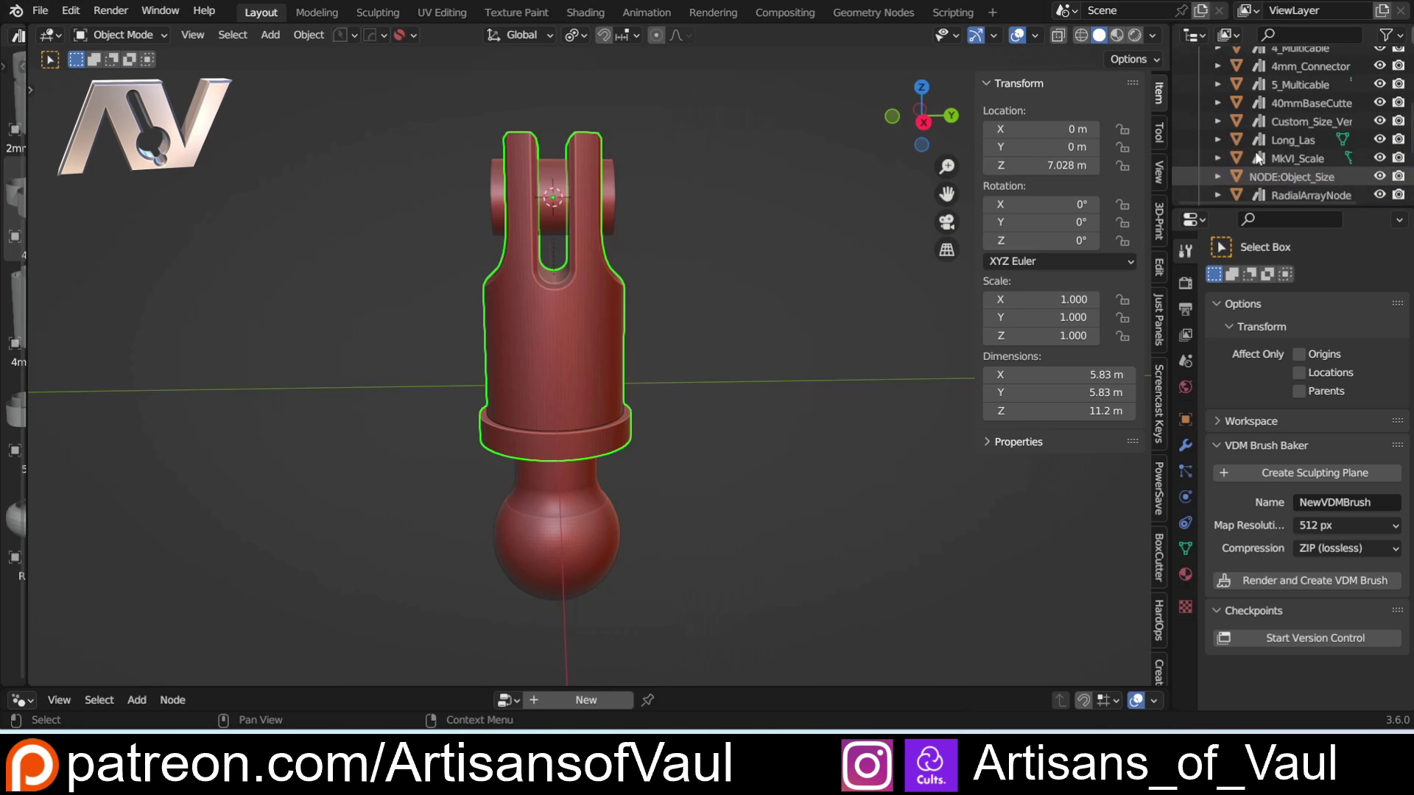
scroll(1249, 148, down, 10)
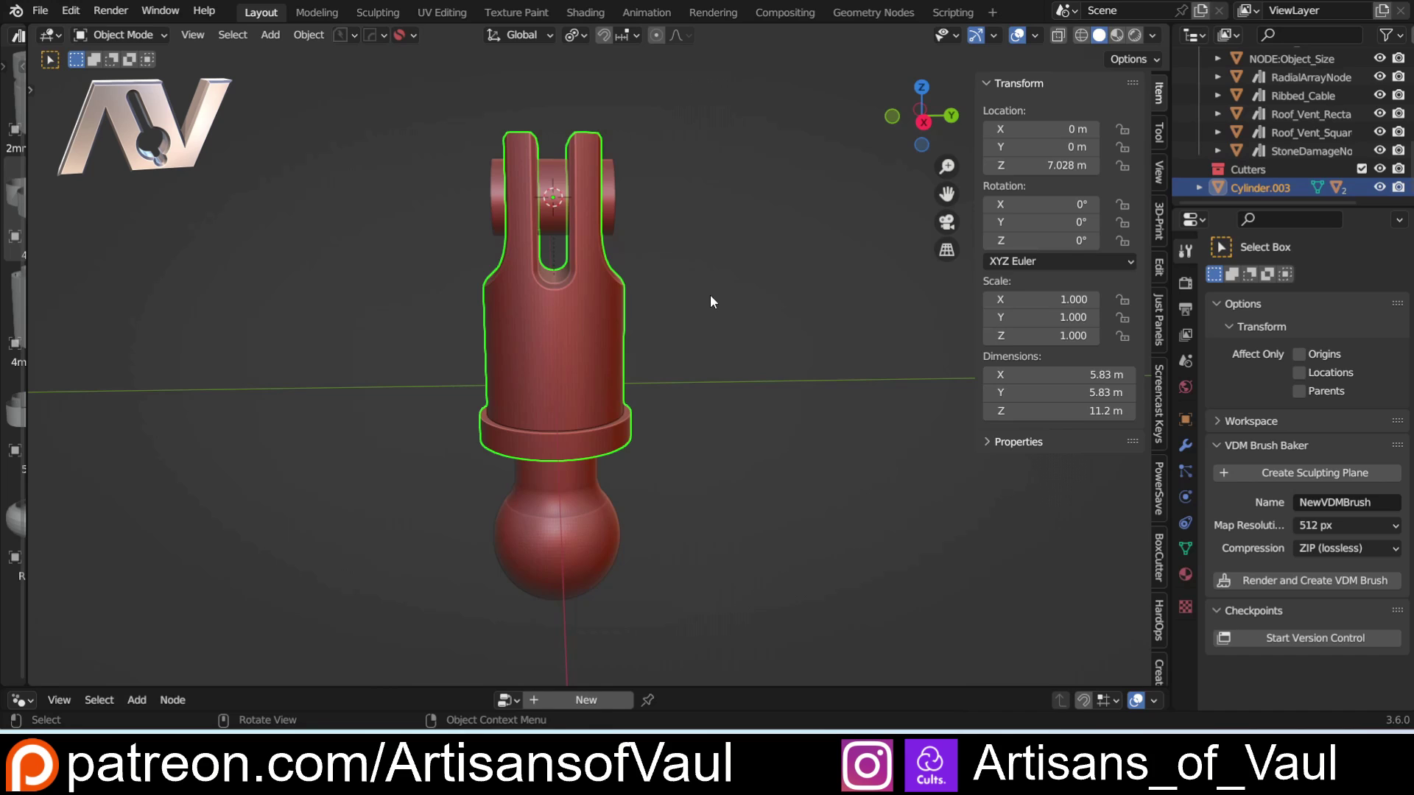
Try moving the ball stem freely away from the forked body.
click(687, 259)
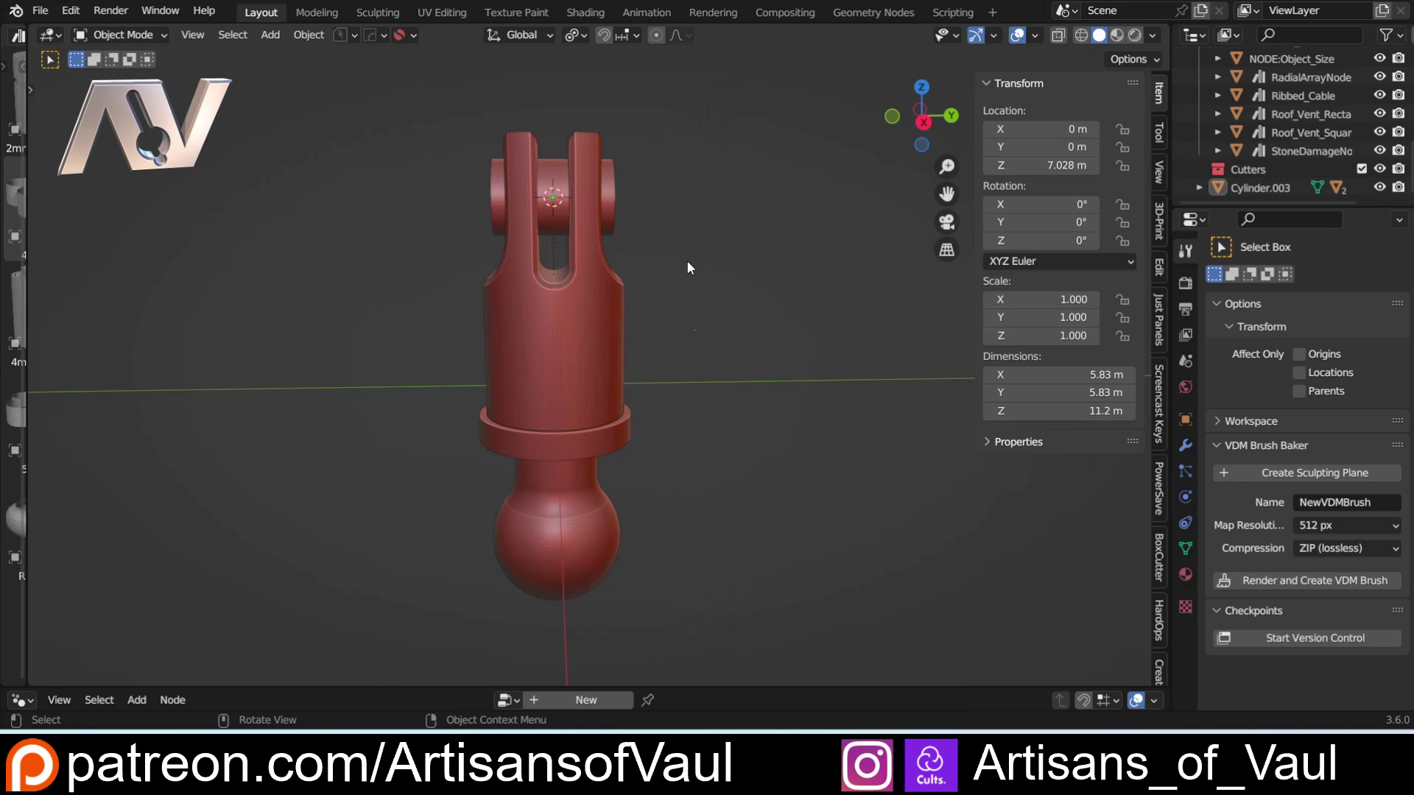
click(548, 520)
scroll(703, 385, down, 2)
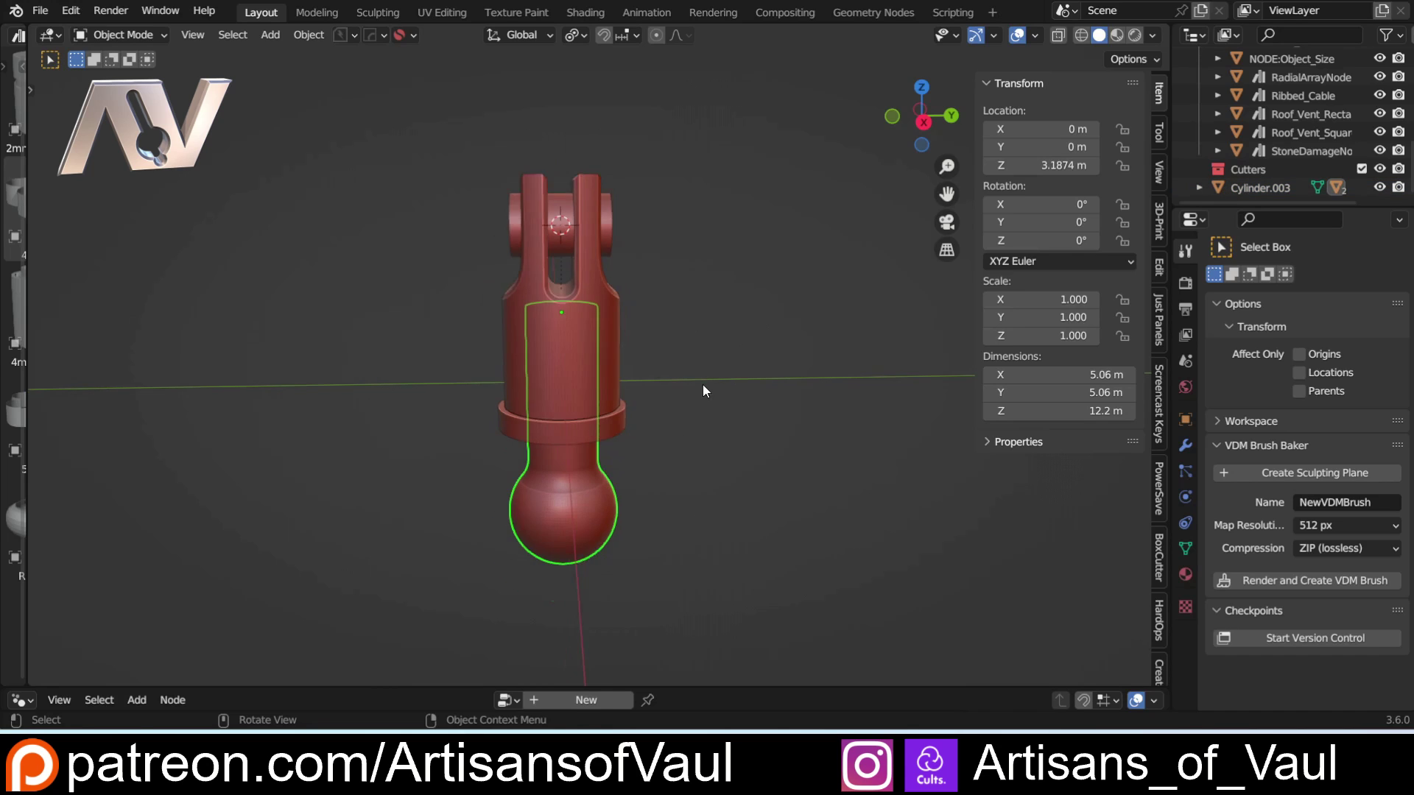
middle_drag(658, 355, 655, 331)
shift+middle_drag(662, 338, 649, 279)
key(g)
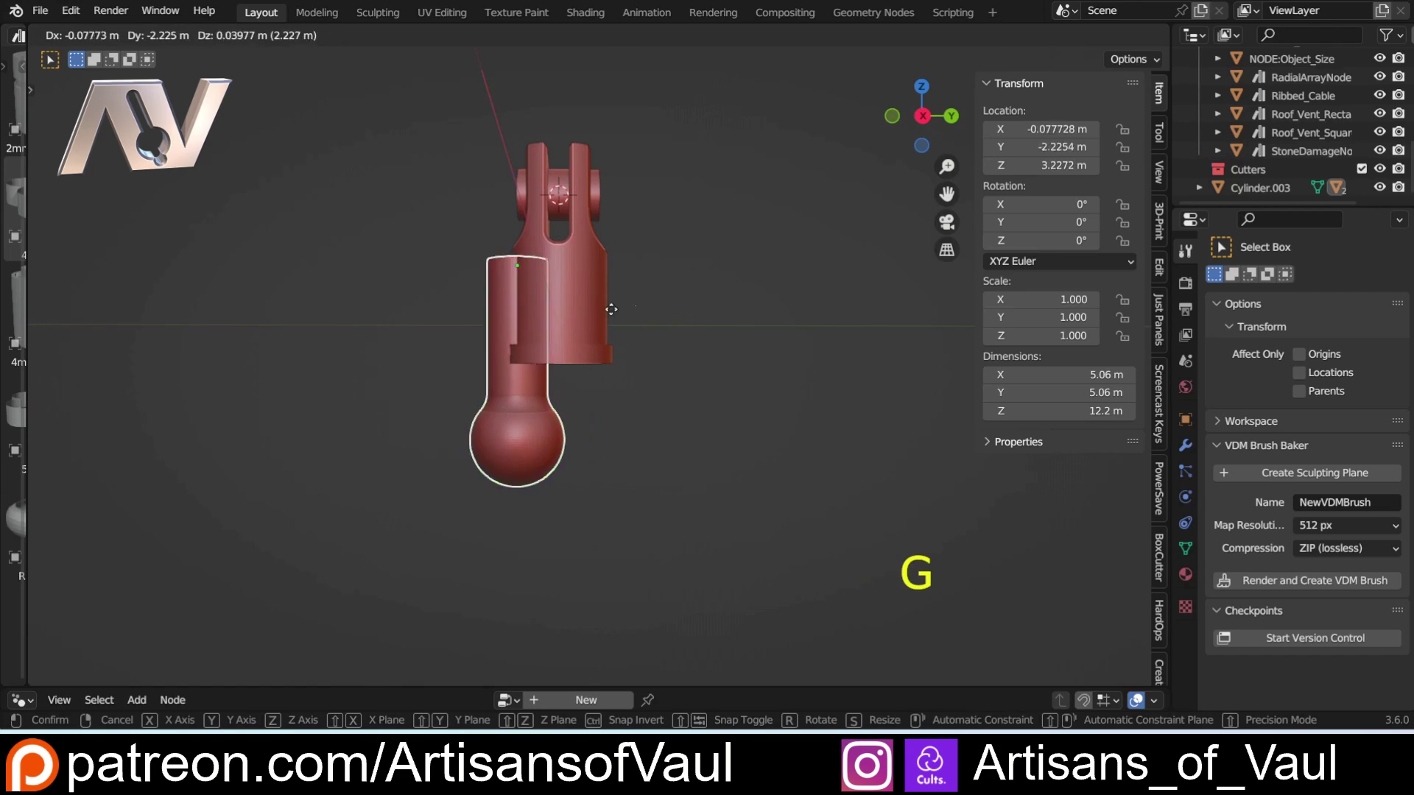
right_click(553, 252)
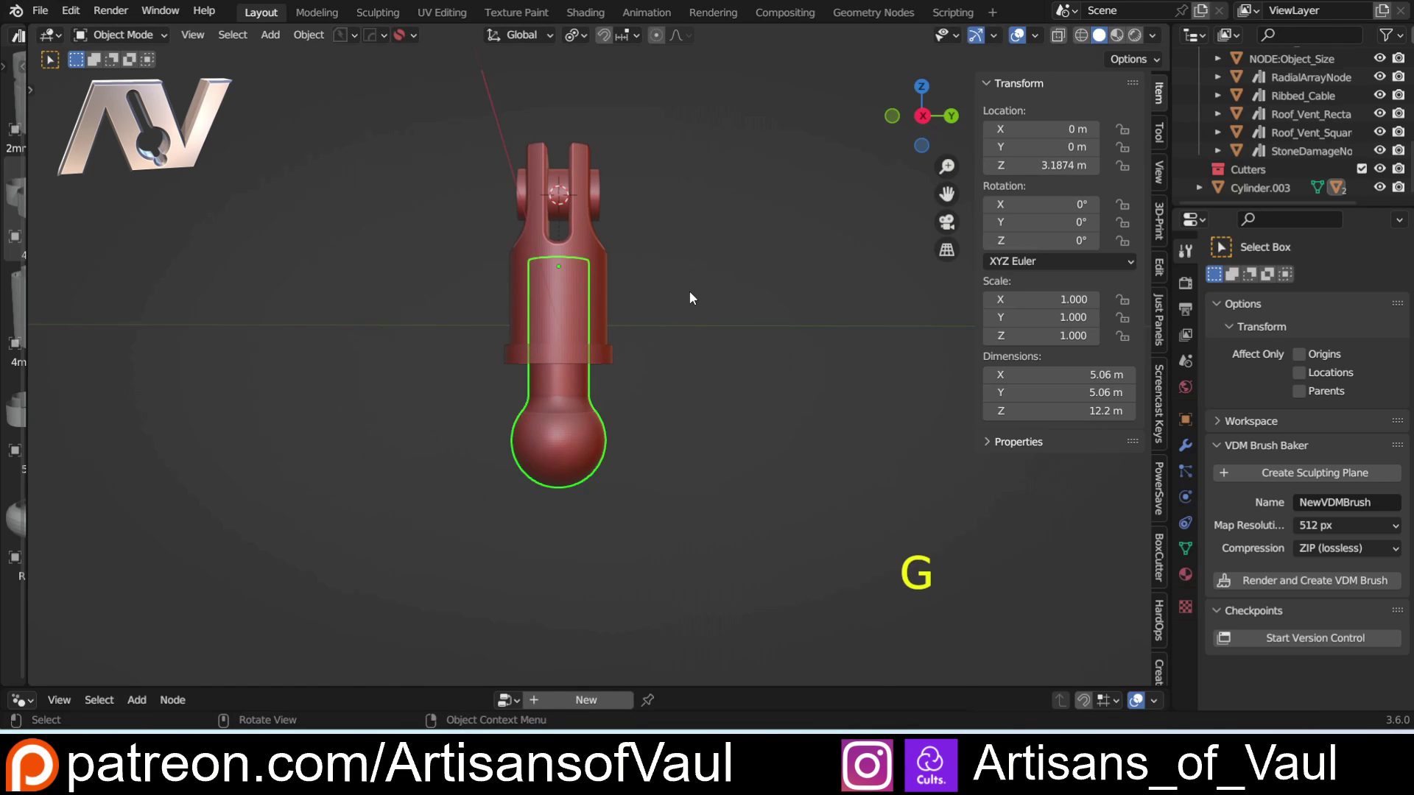
middle_drag(690, 293, 646, 315)
scroll(643, 363, up, 3)
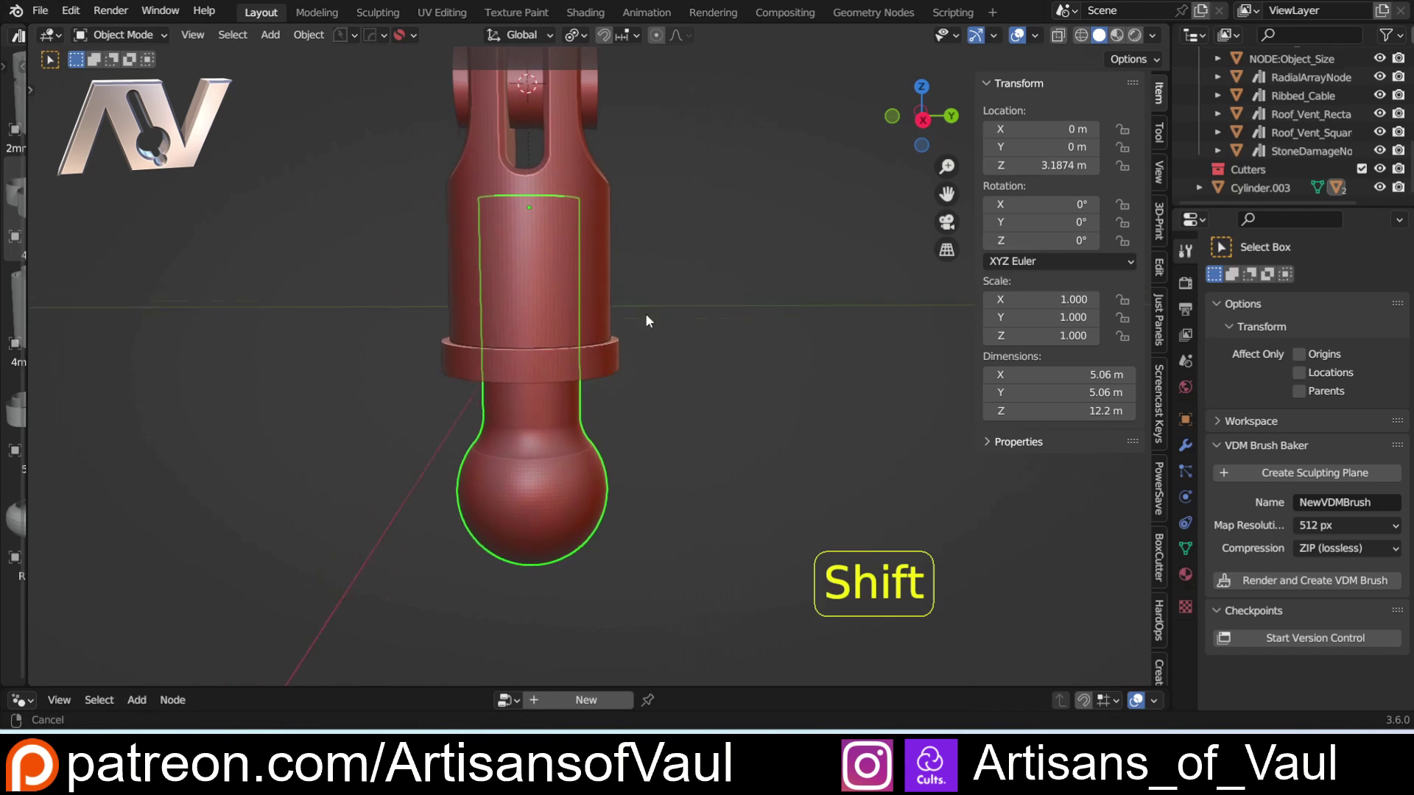
scroll(516, 339, down, 4)
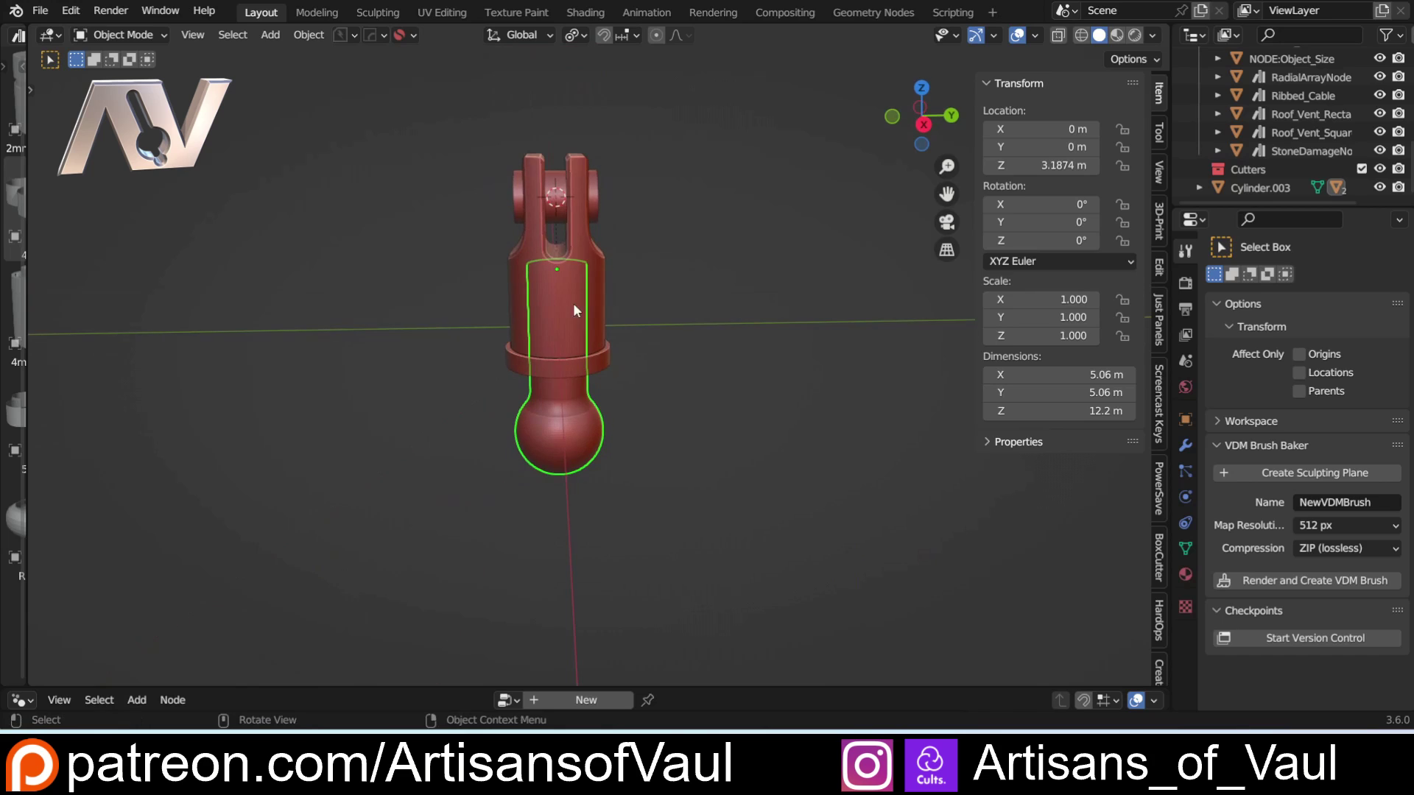
click(571, 233)
key(ctrl+z)
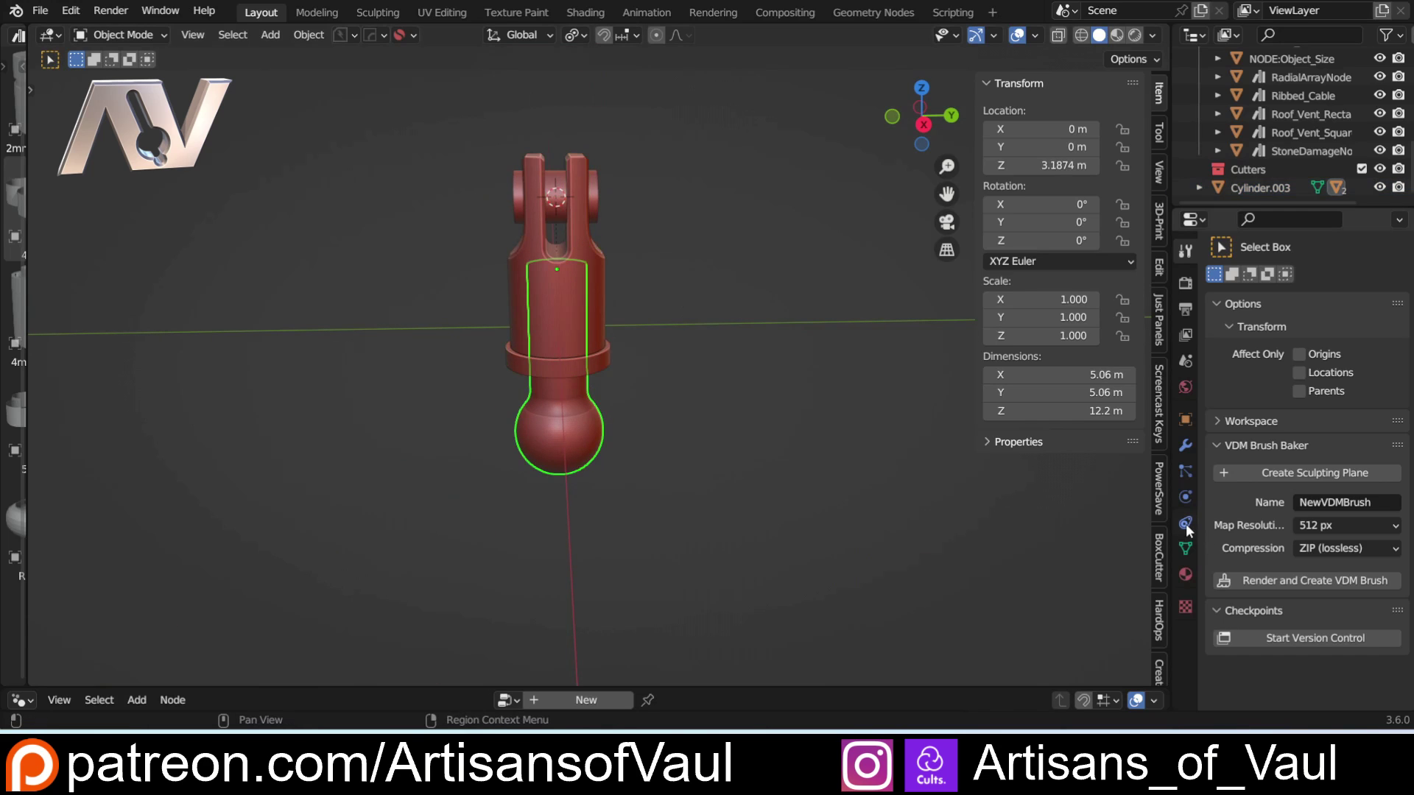
Add a Limit Location constraint to the ball stem and set its owner to Local Space.
click(1187, 525)
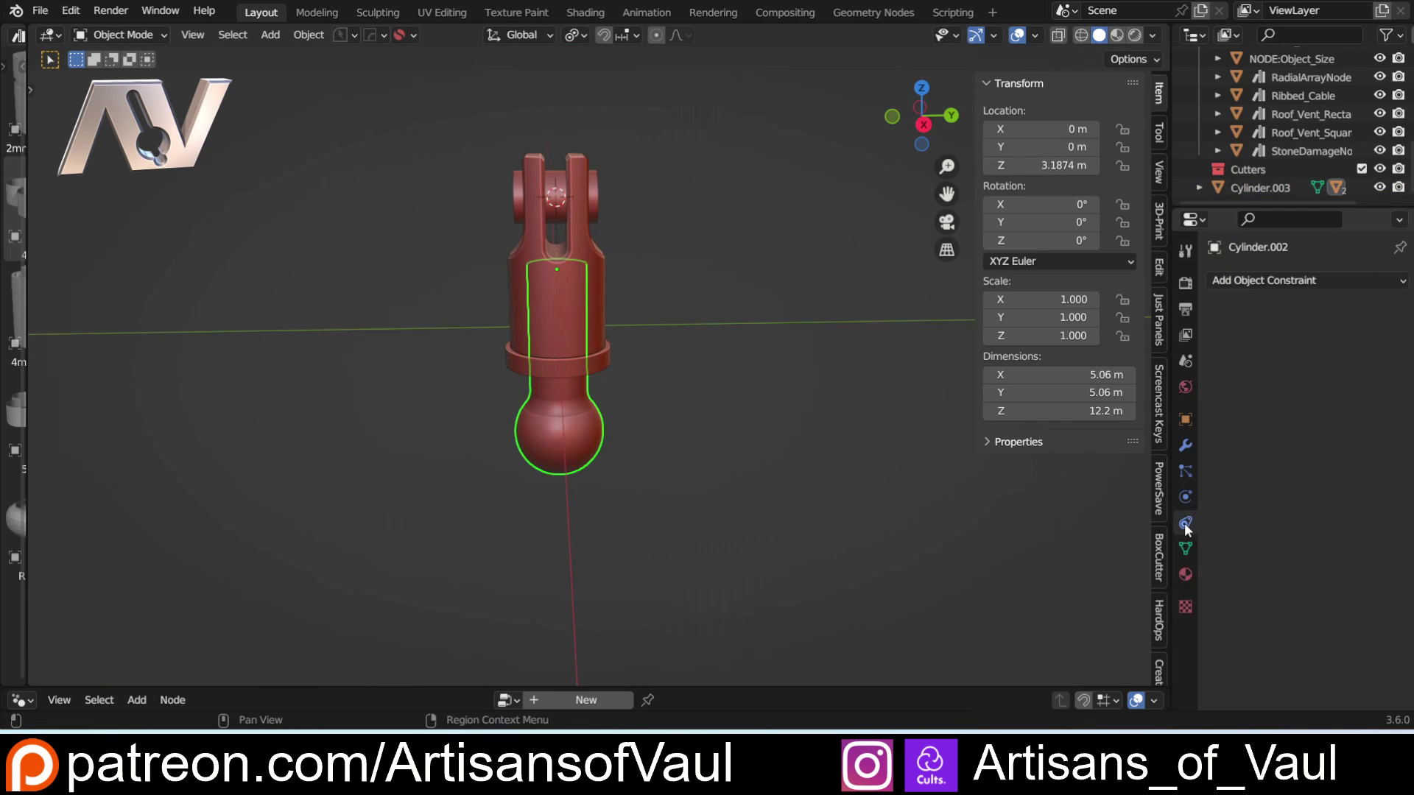
click(1273, 283)
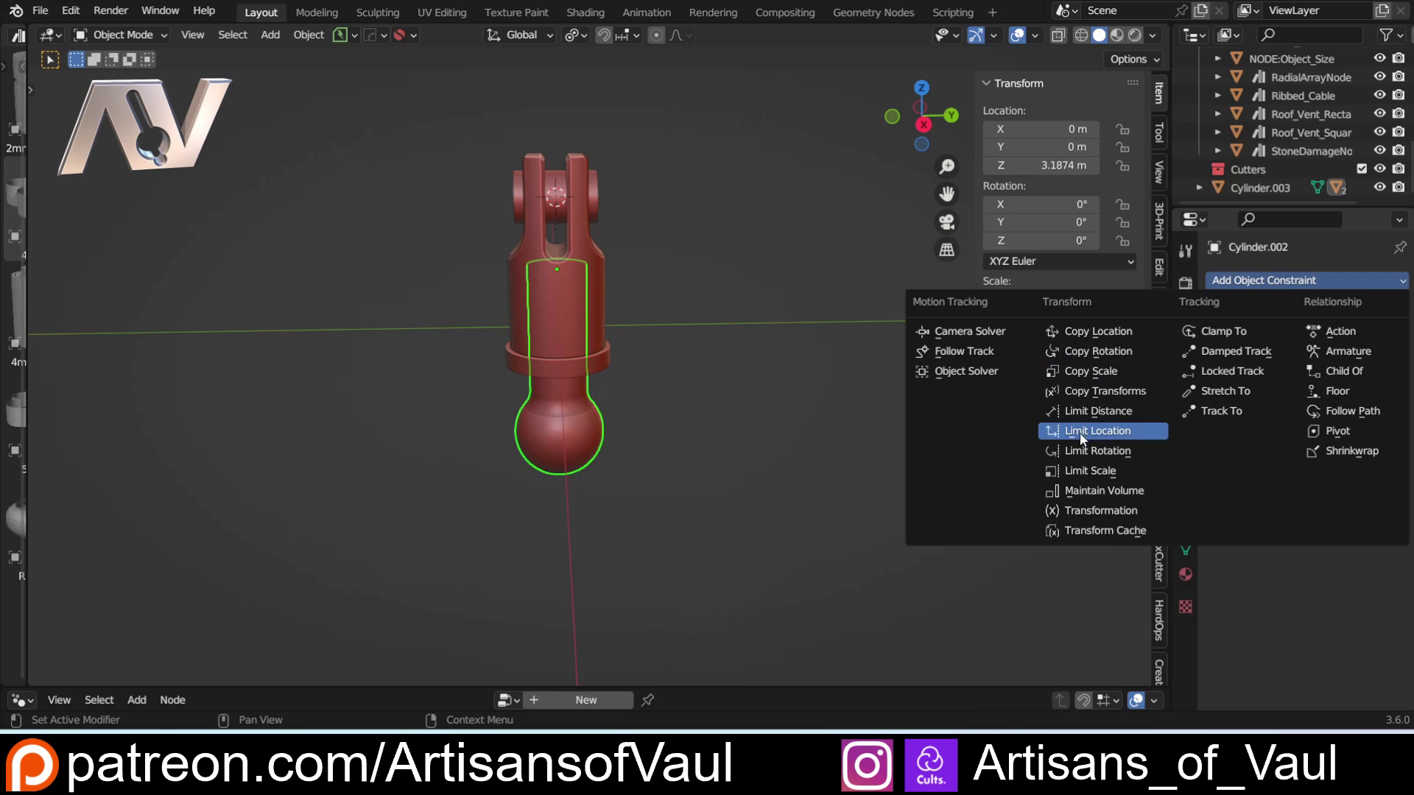
click(1103, 433)
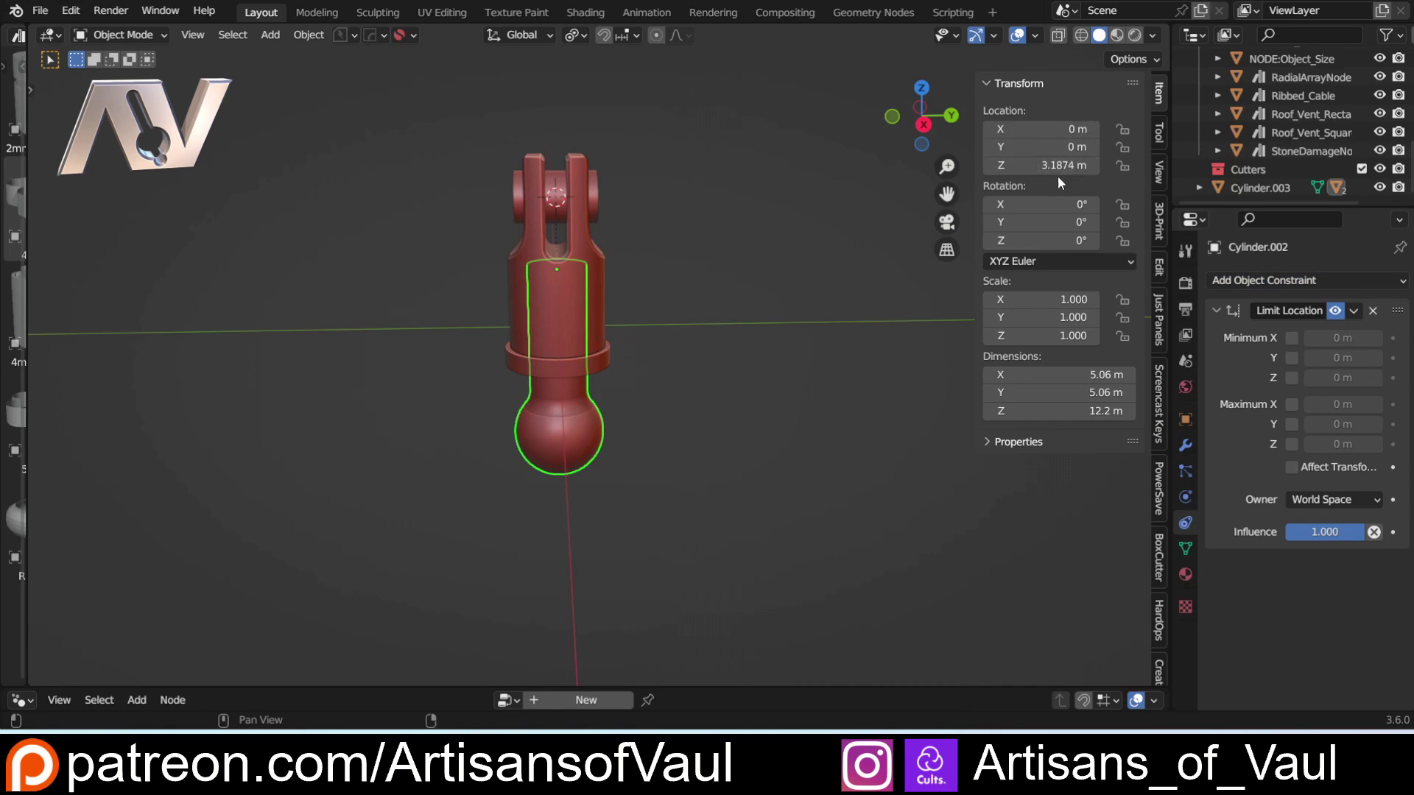
scroll(630, 386, up, 2)
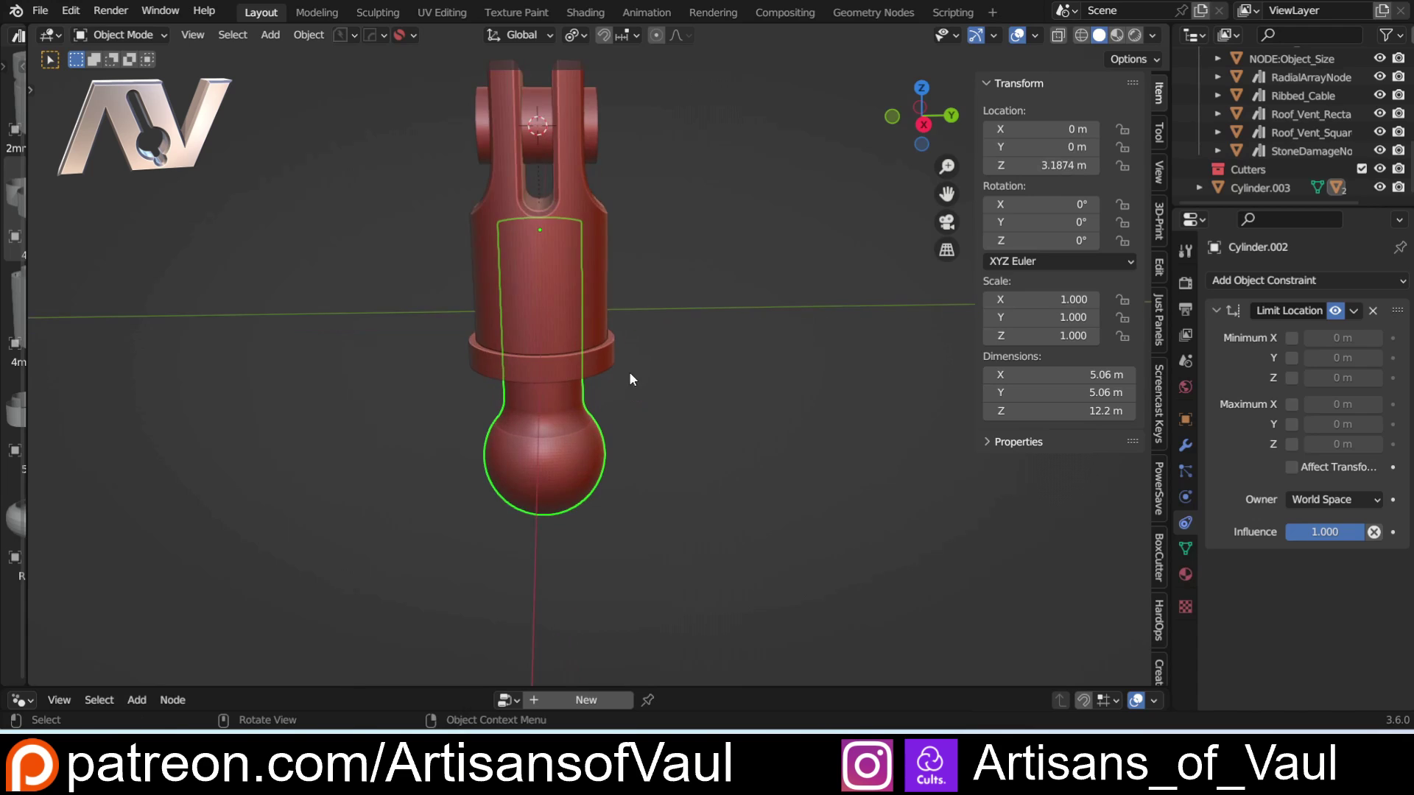
middle_drag(629, 371, 627, 321)
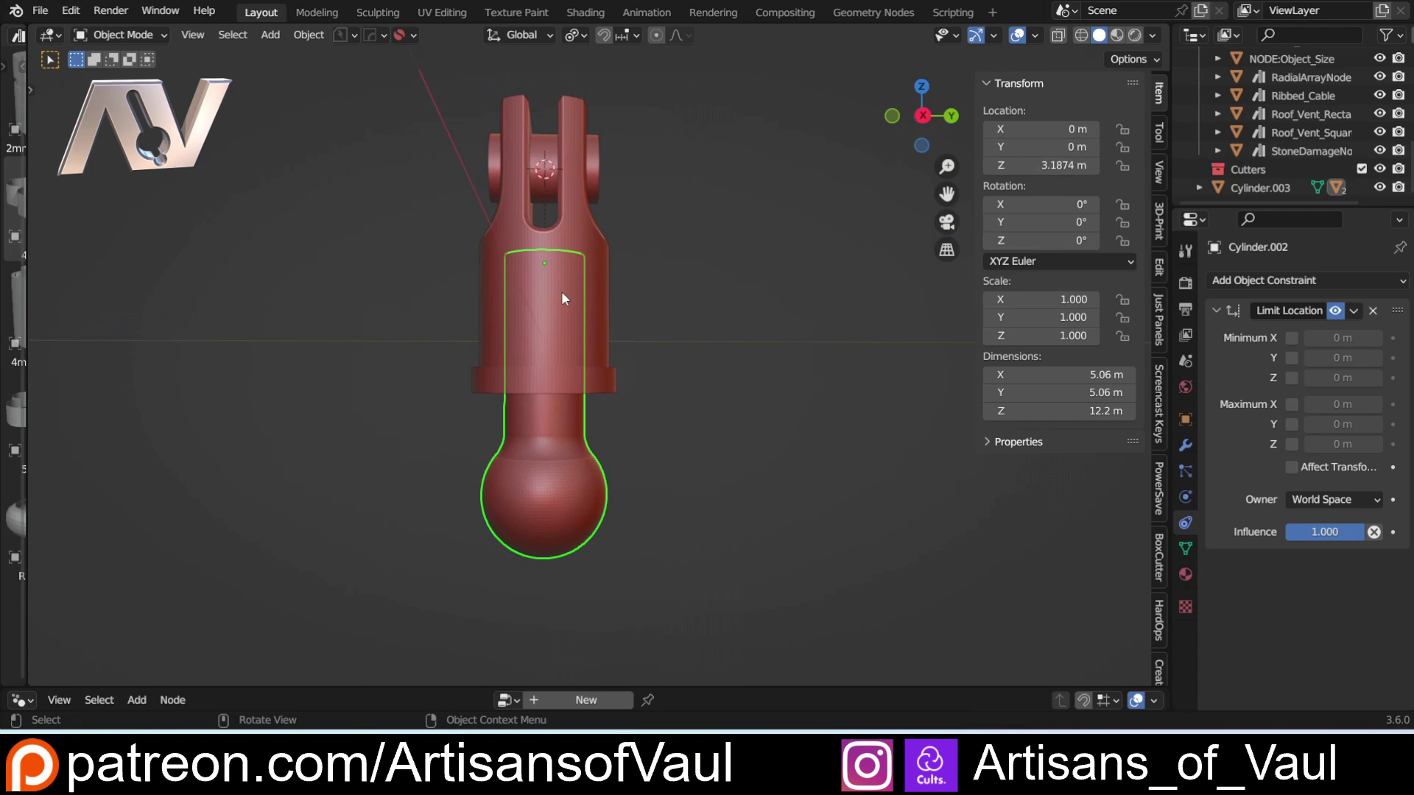
middle_drag(688, 205, 795, 74)
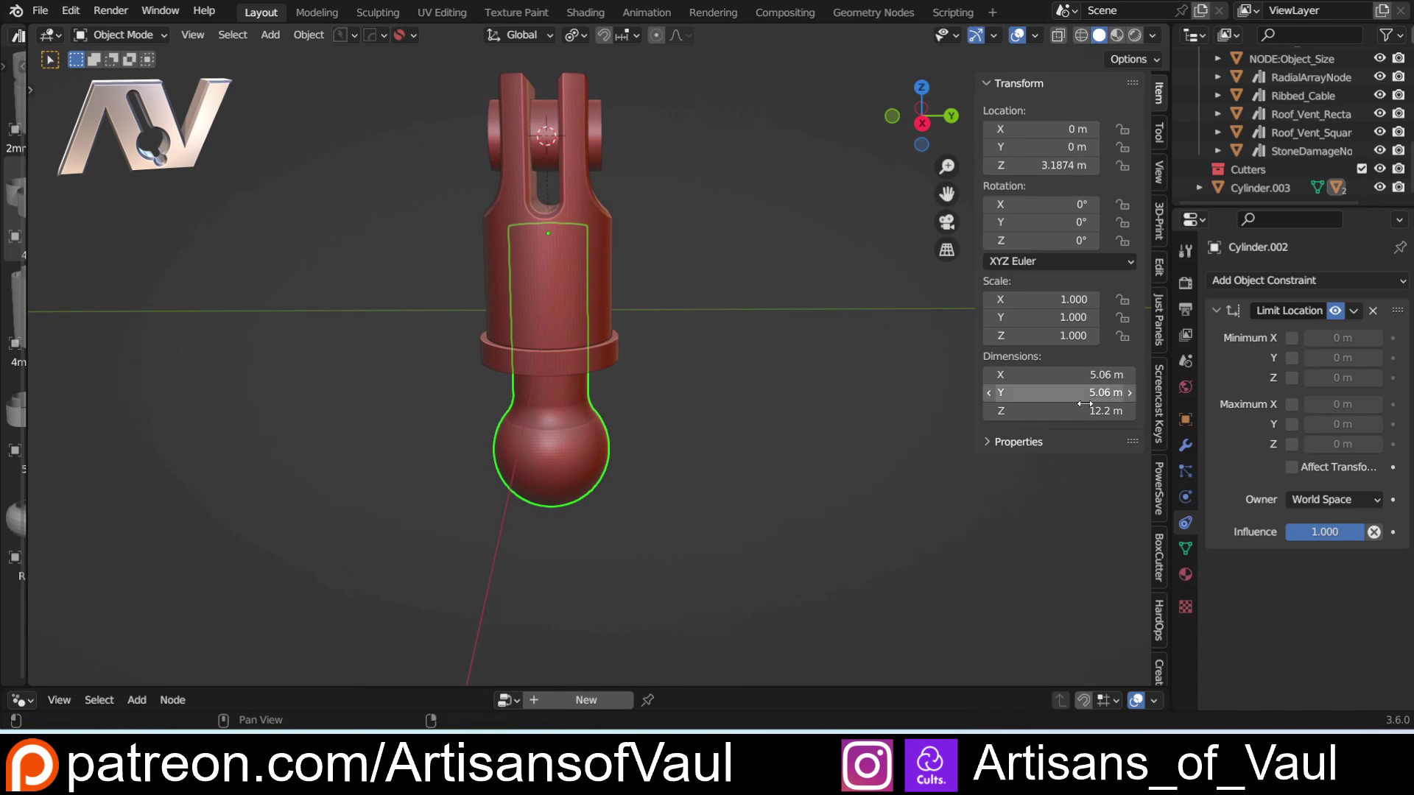
click(1302, 501)
click(1294, 559)
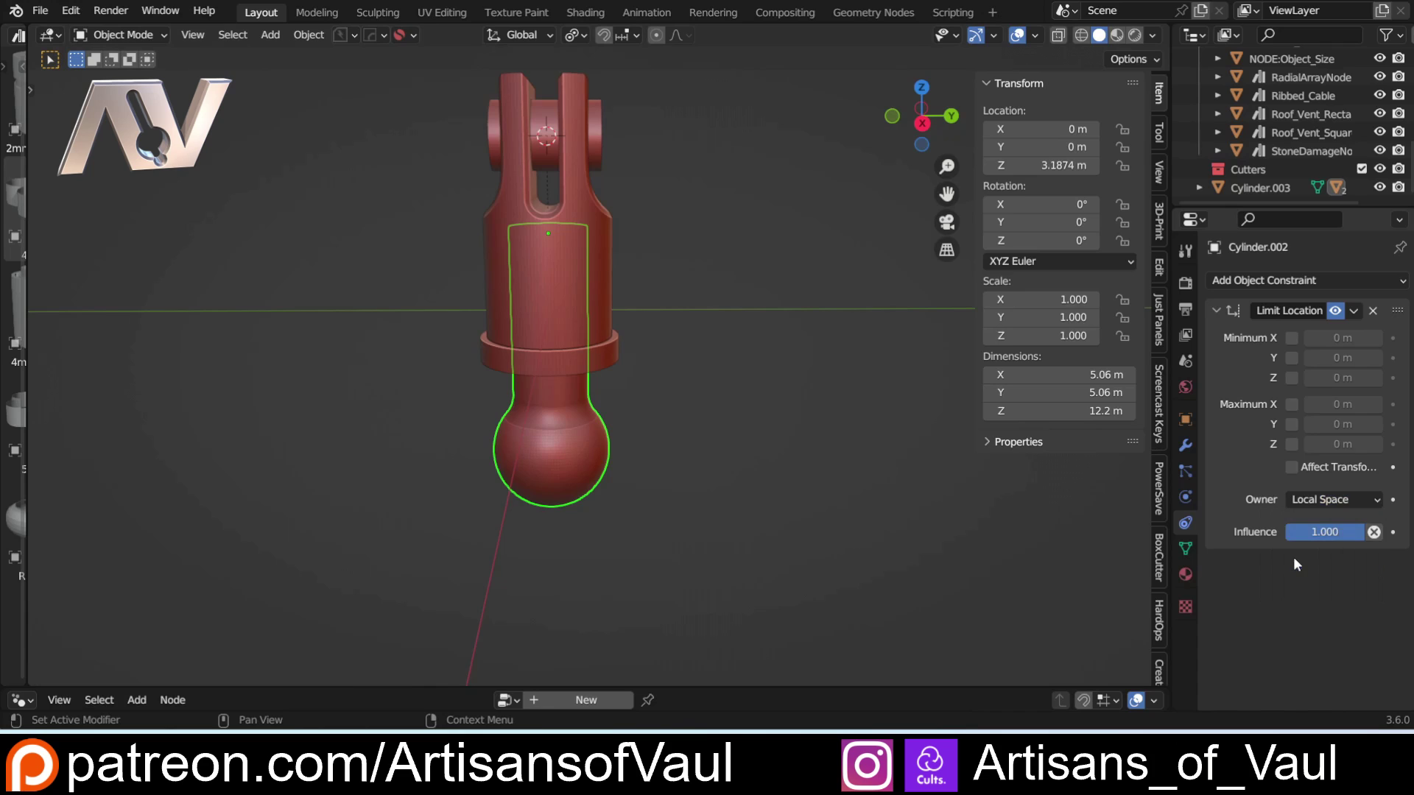
Examine how the ball stem sits relative to the forked body and the world axes from several angles.
scroll(515, 266, down, 2)
shift+middle_drag(516, 267, 547, 324)
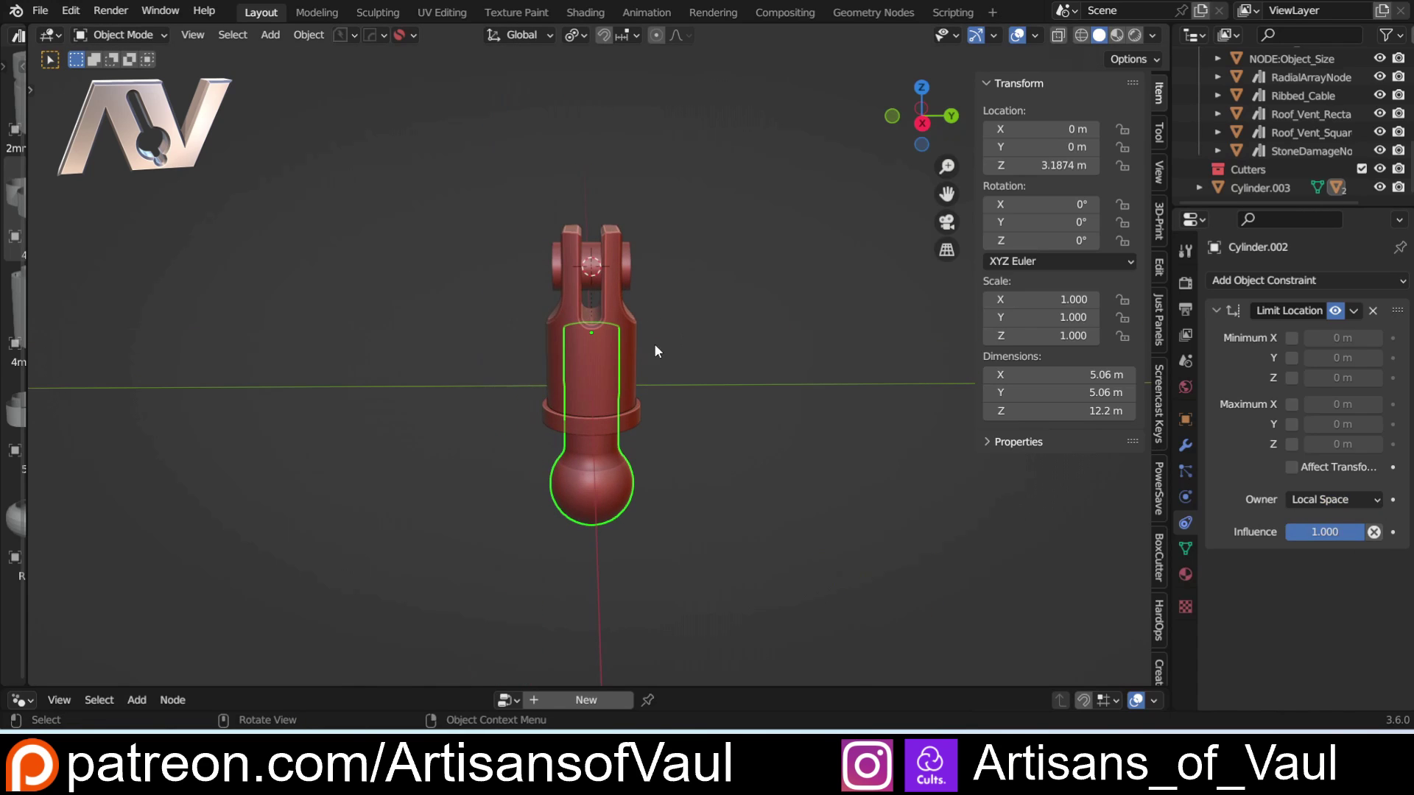
click(626, 310)
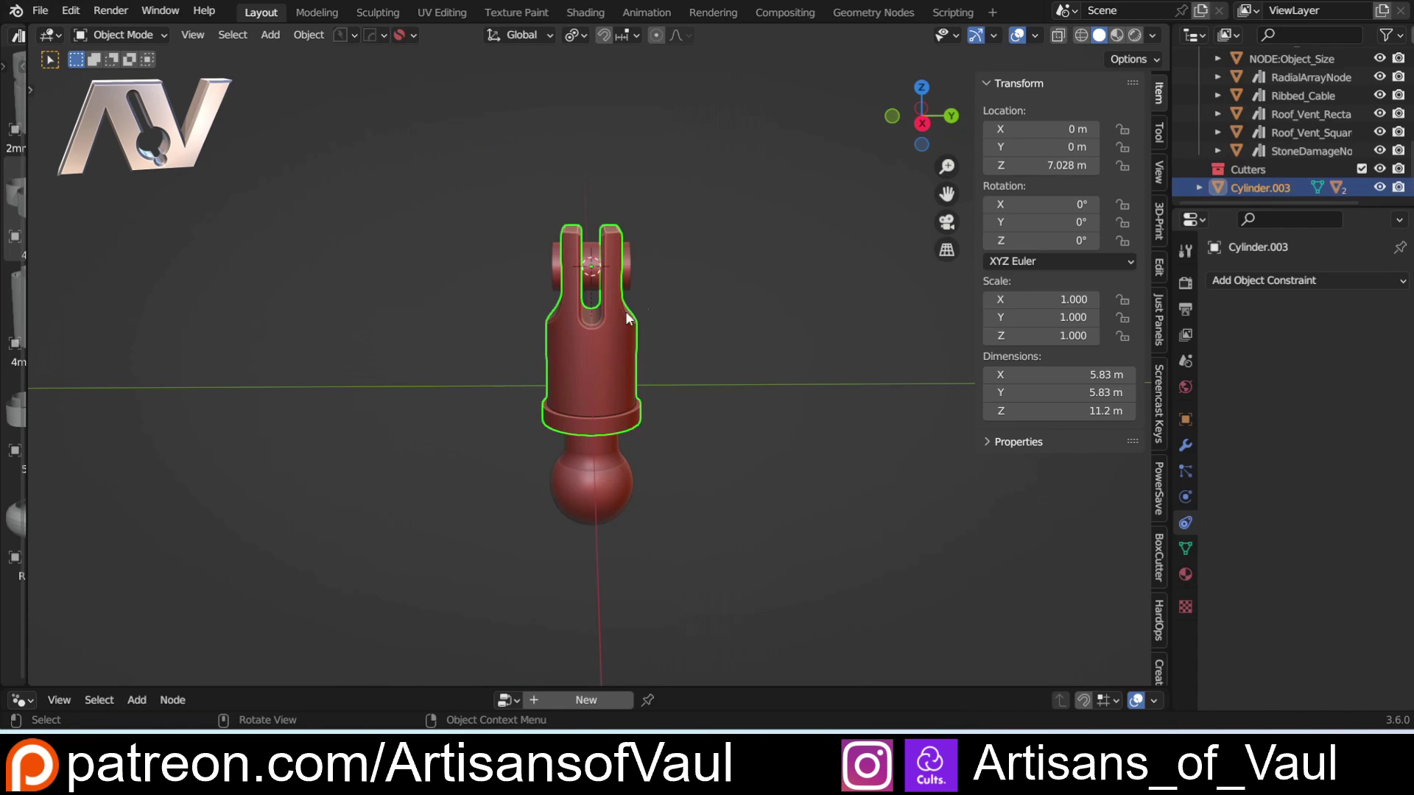
click(621, 501)
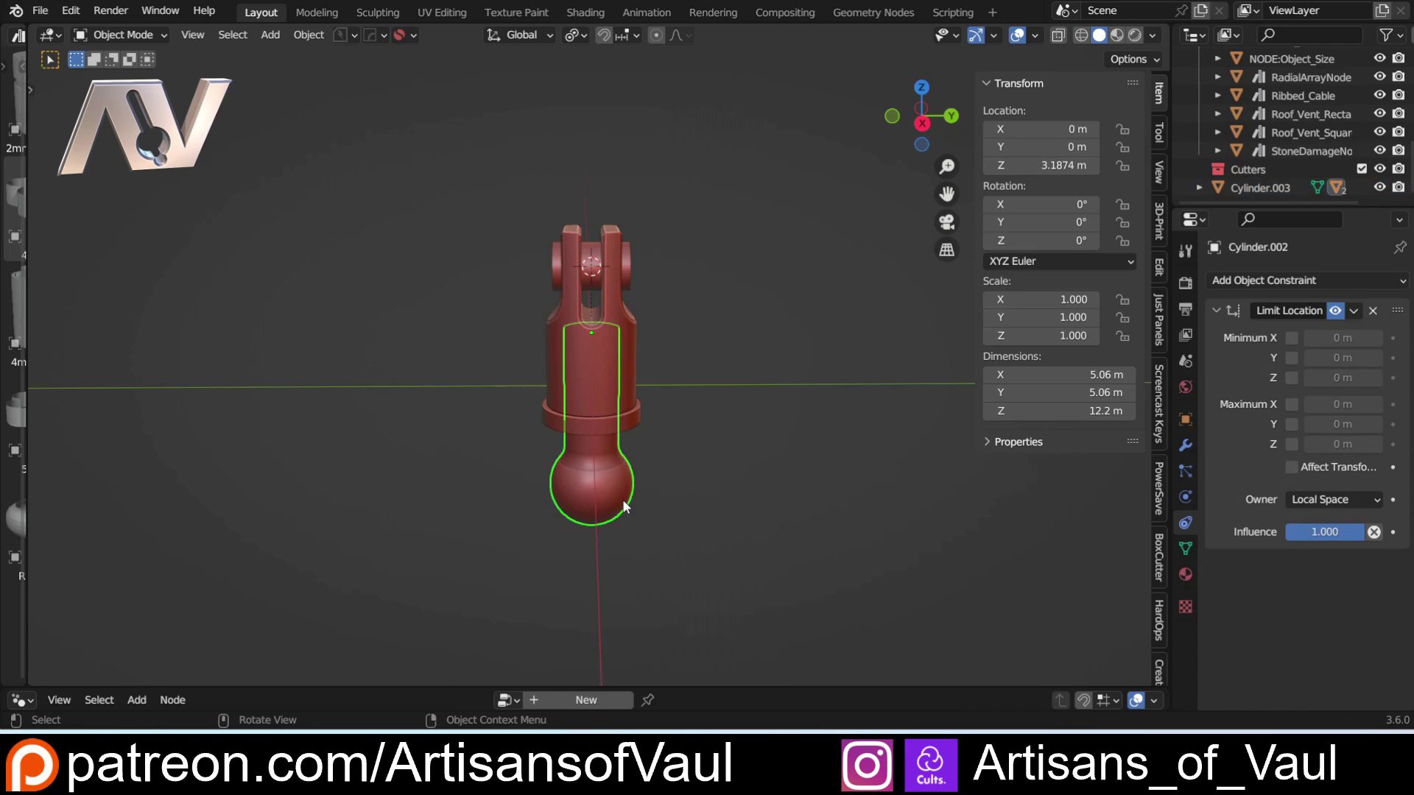
middle_drag(642, 196, 603, 328)
shift+middle_drag(745, 316, 700, 354)
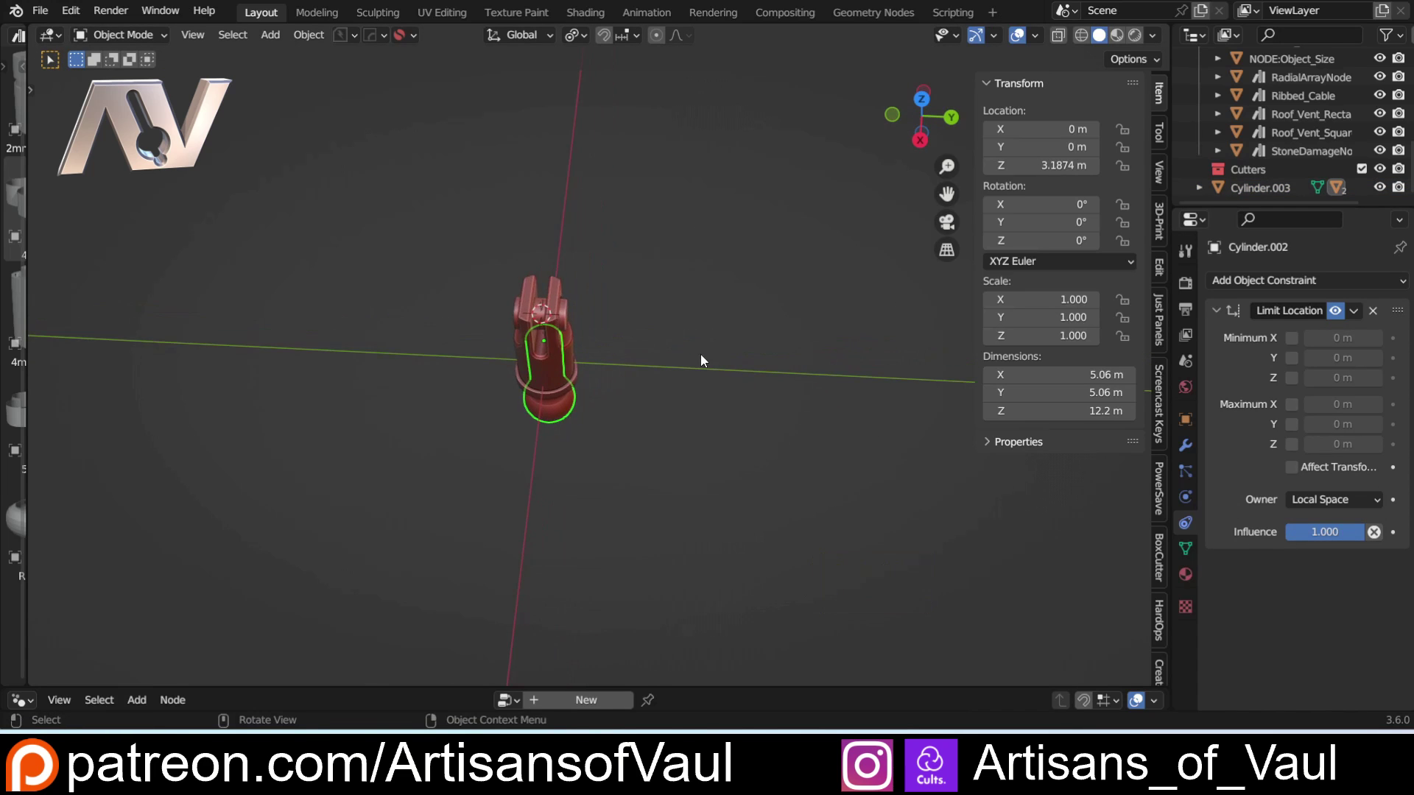
scroll(699, 355, up, 4)
middle_drag(576, 411, 656, 271)
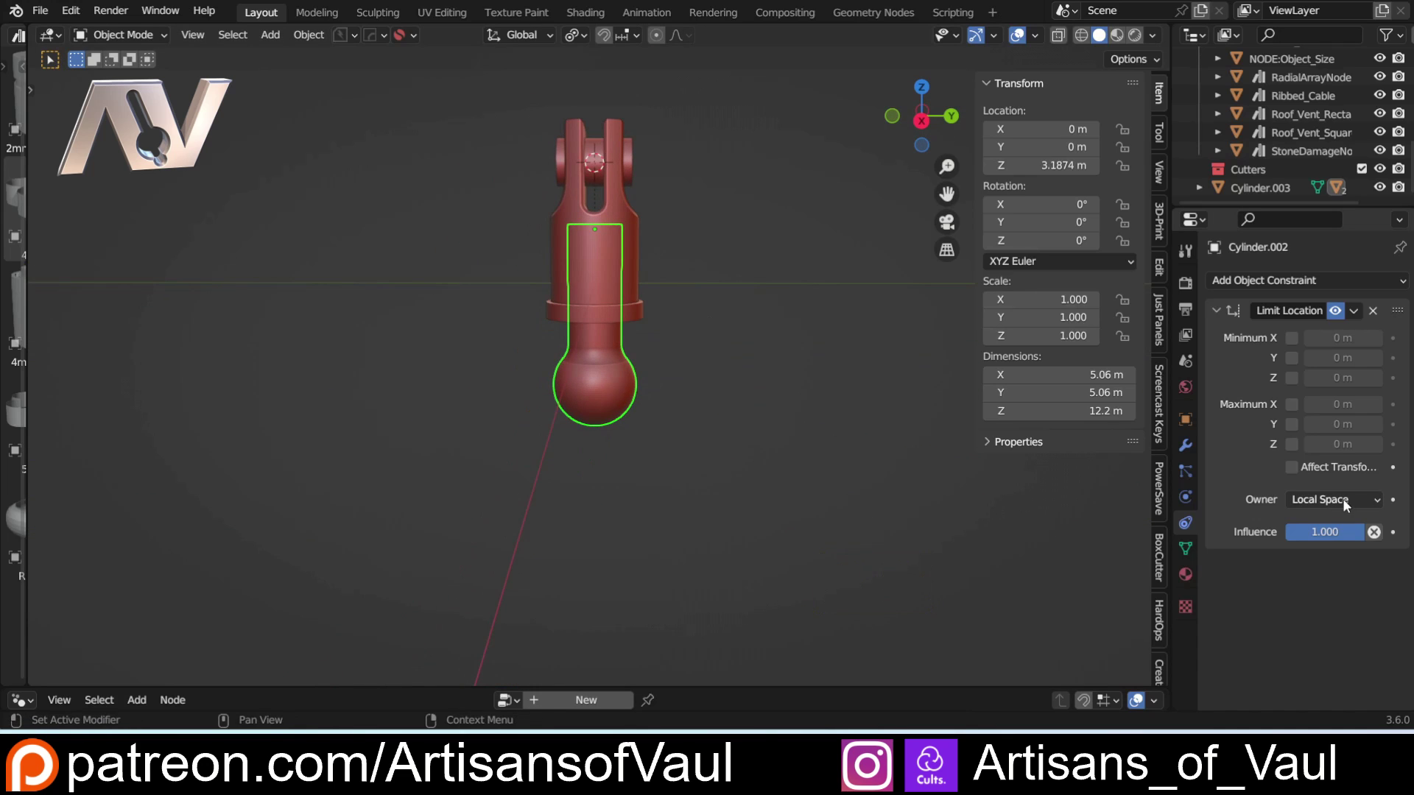
scroll(667, 379, up, 2)
shift+middle_drag(665, 379, 632, 466)
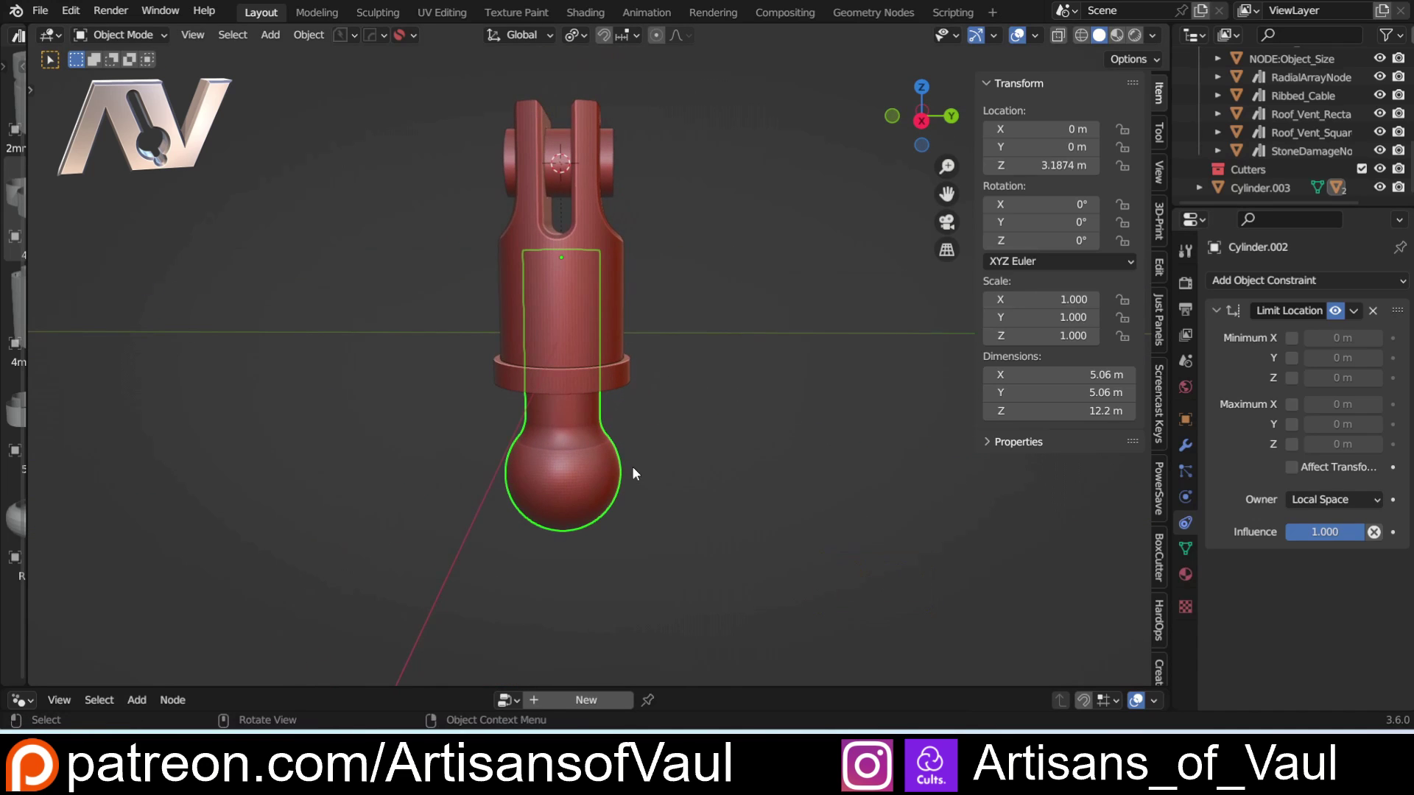
shift+middle_drag(719, 287, 747, 334)
Enable the minimum and maximum X and Y limits at 0 m in the ball stem's Limit Location constraint.
click(1292, 338)
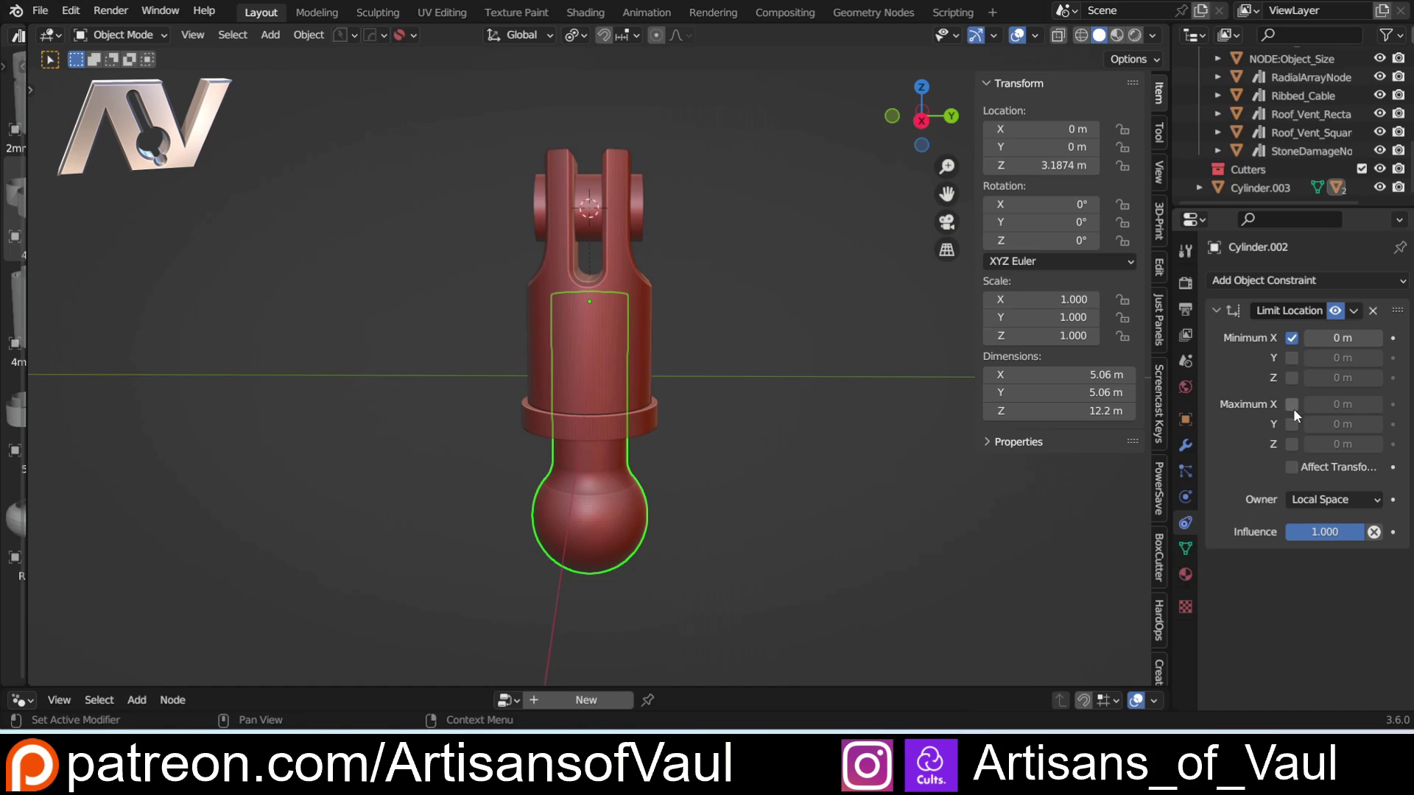
click(1292, 406)
click(1293, 359)
click(1292, 425)
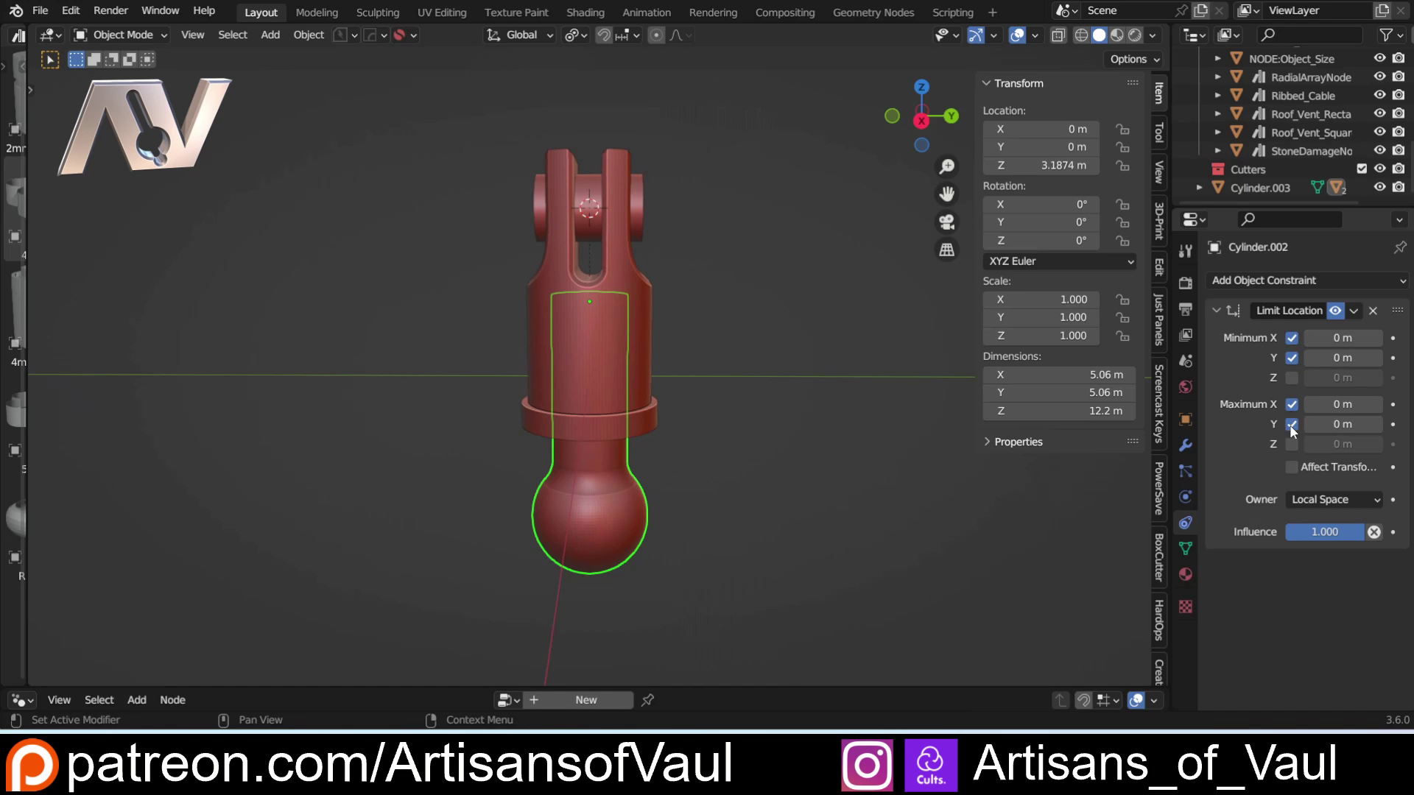
scroll(750, 338, down, 2)
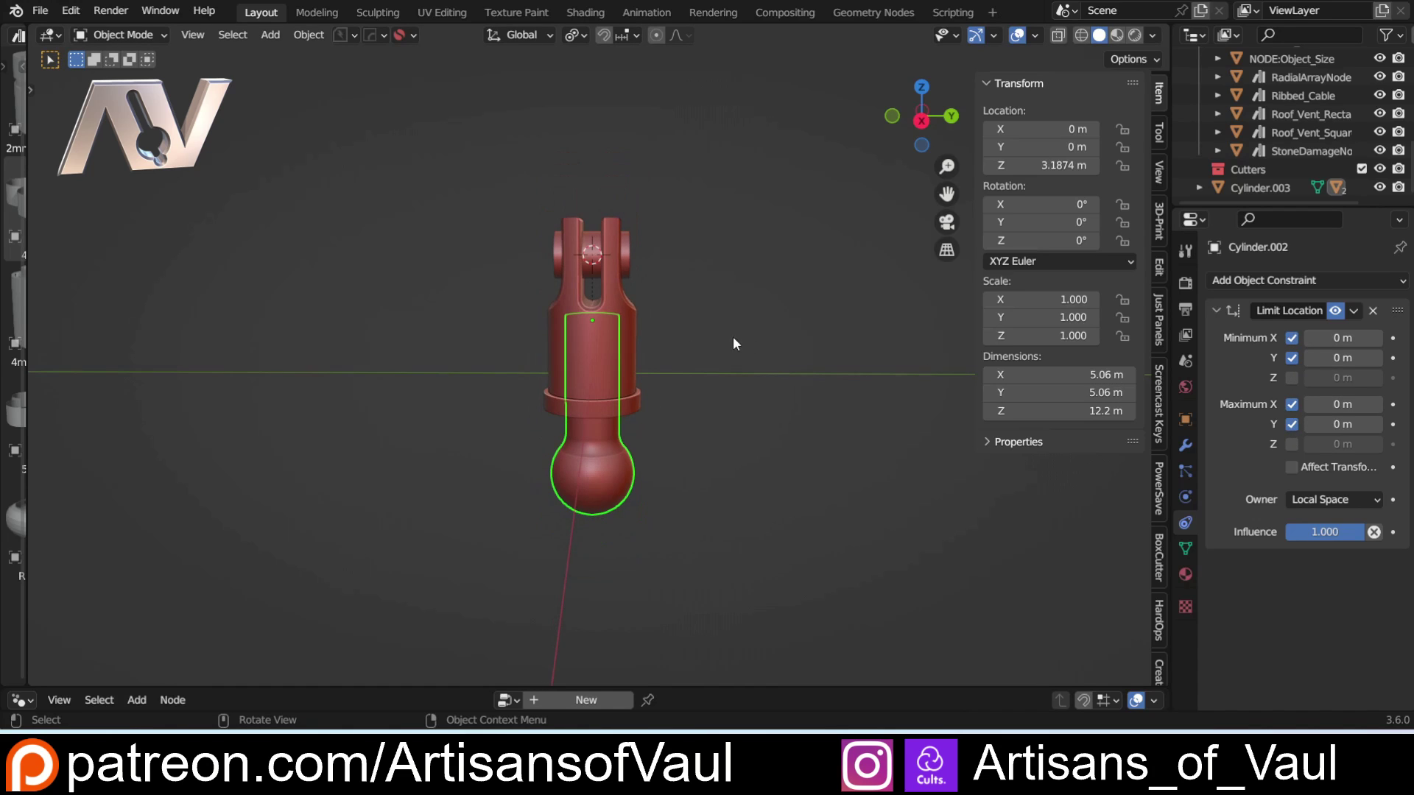
Try moving and rotating the forked body with its attached parts, cancelling the move and undoing the rotation.
click(611, 303)
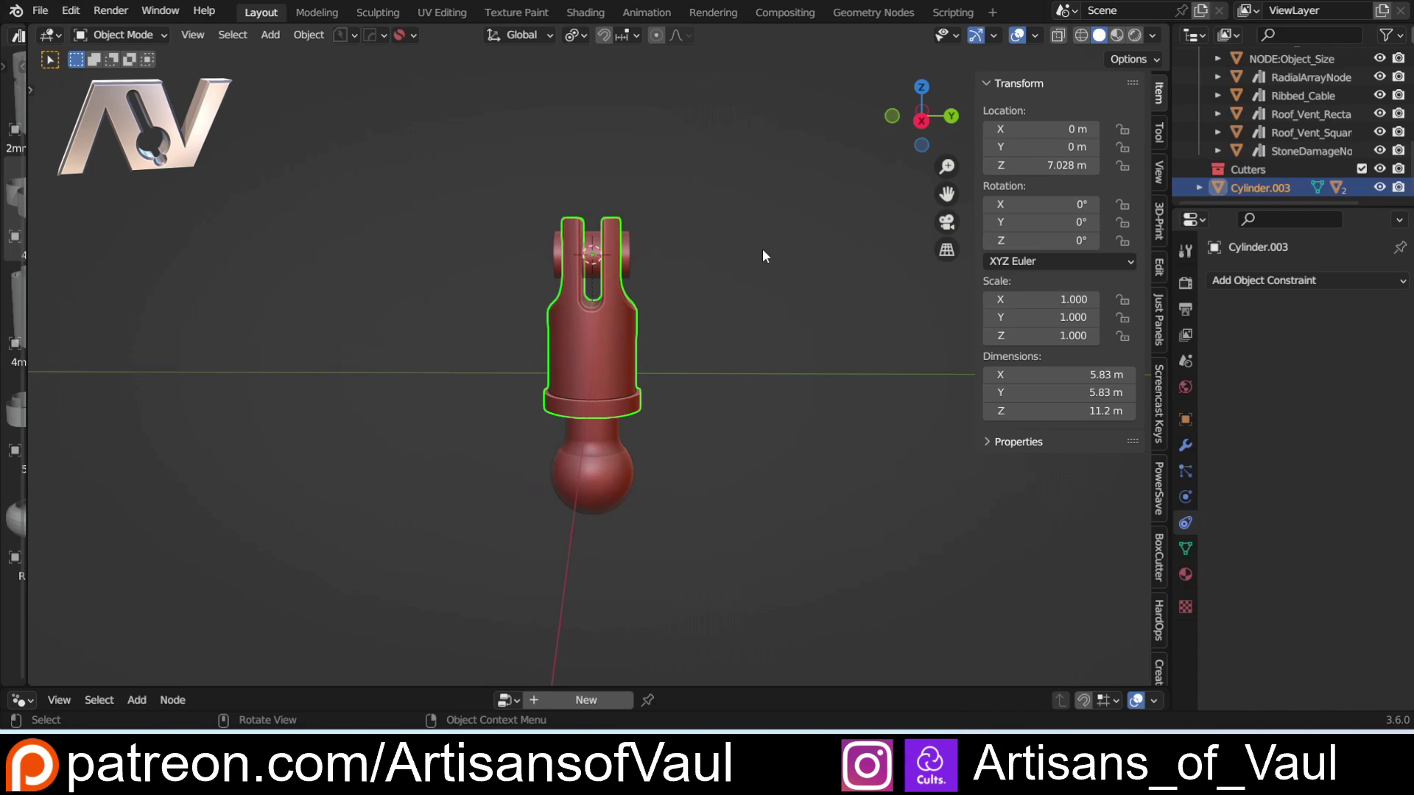
key(g)
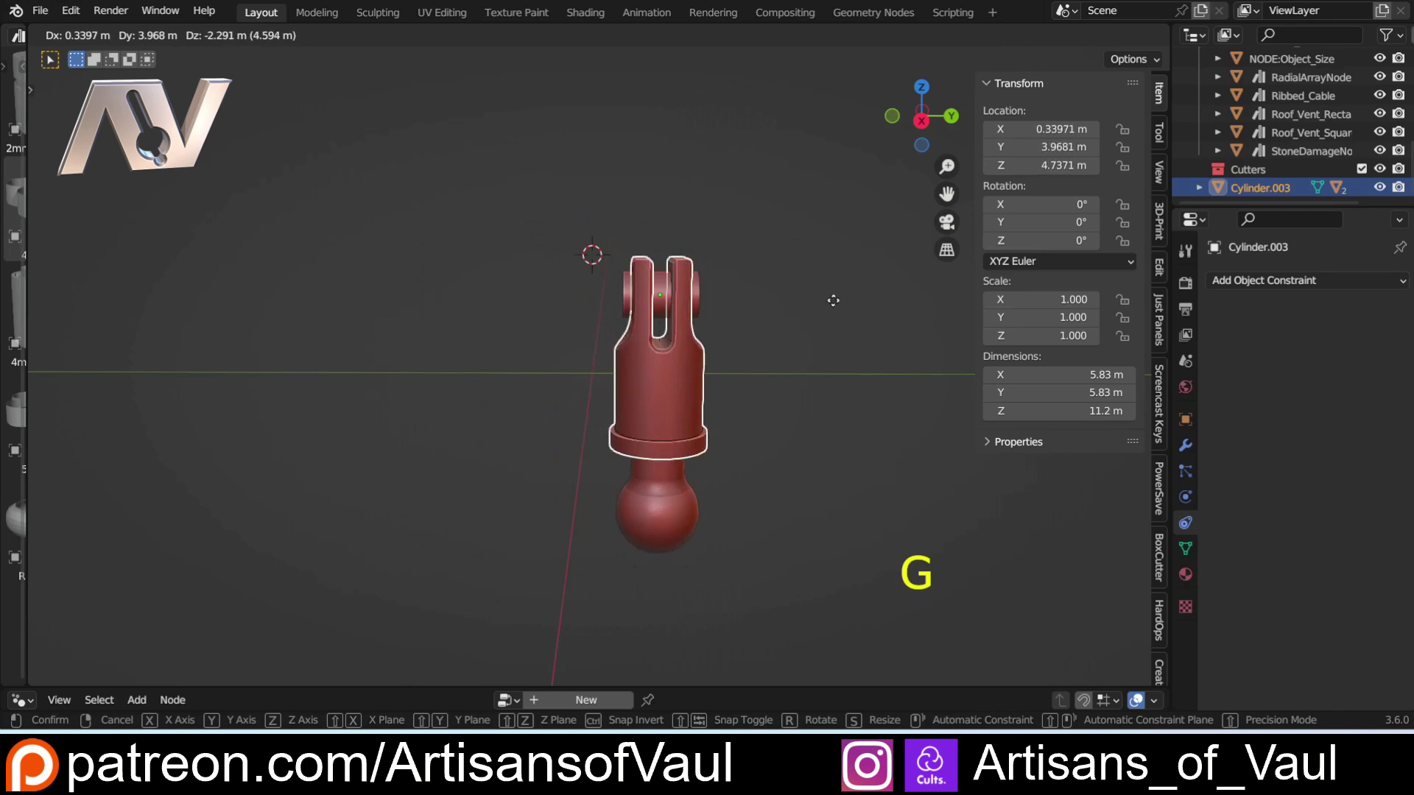
right_click(748, 258)
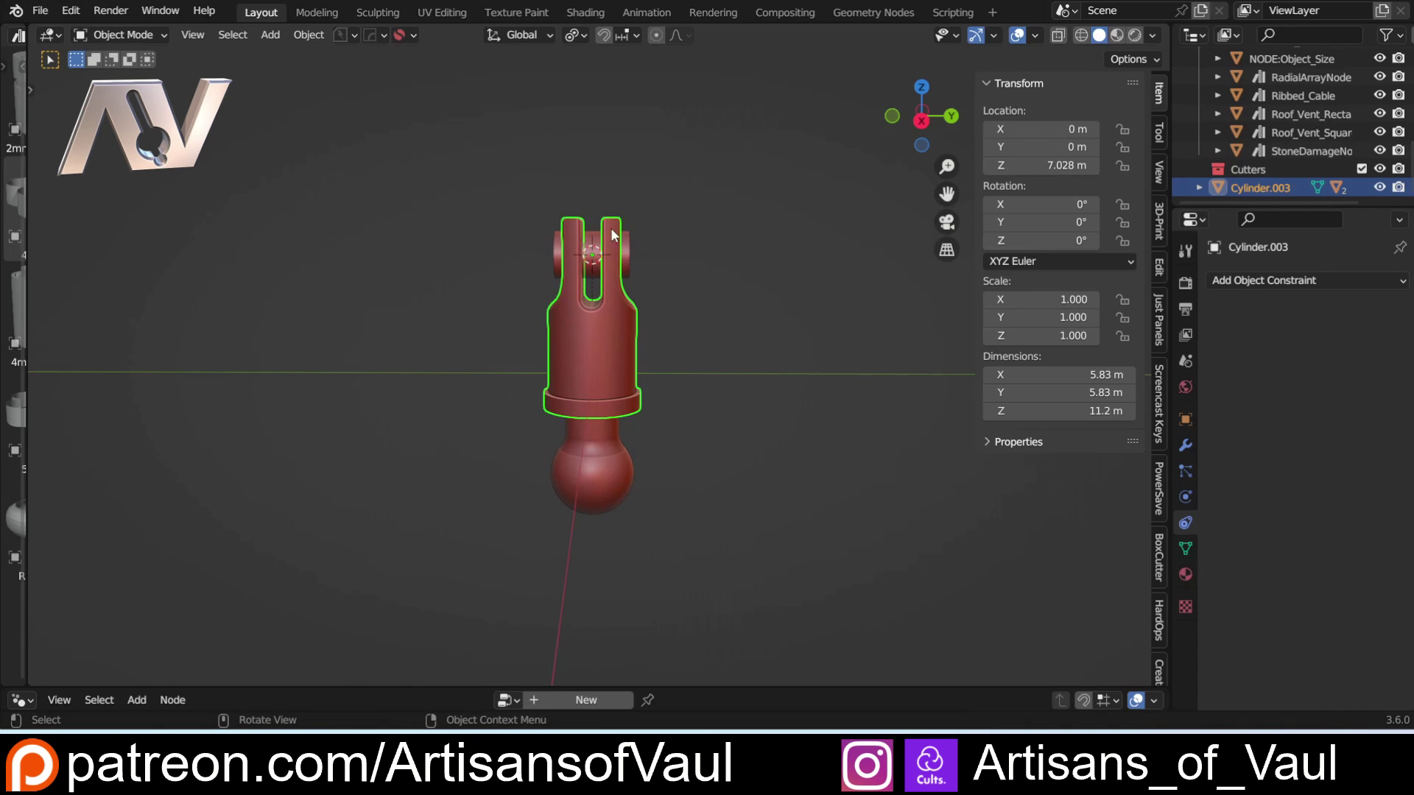
scroll(651, 361, up, 2)
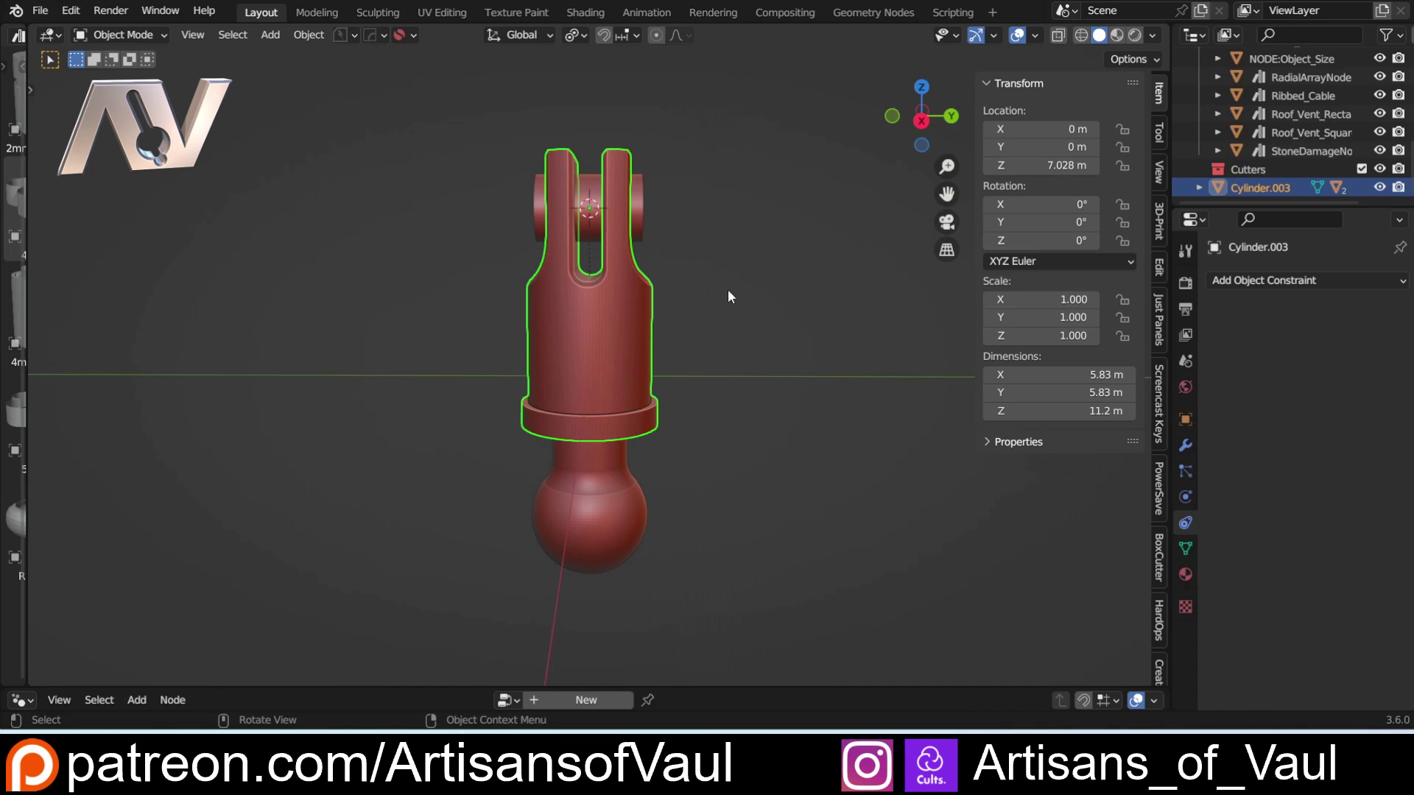
key(r)
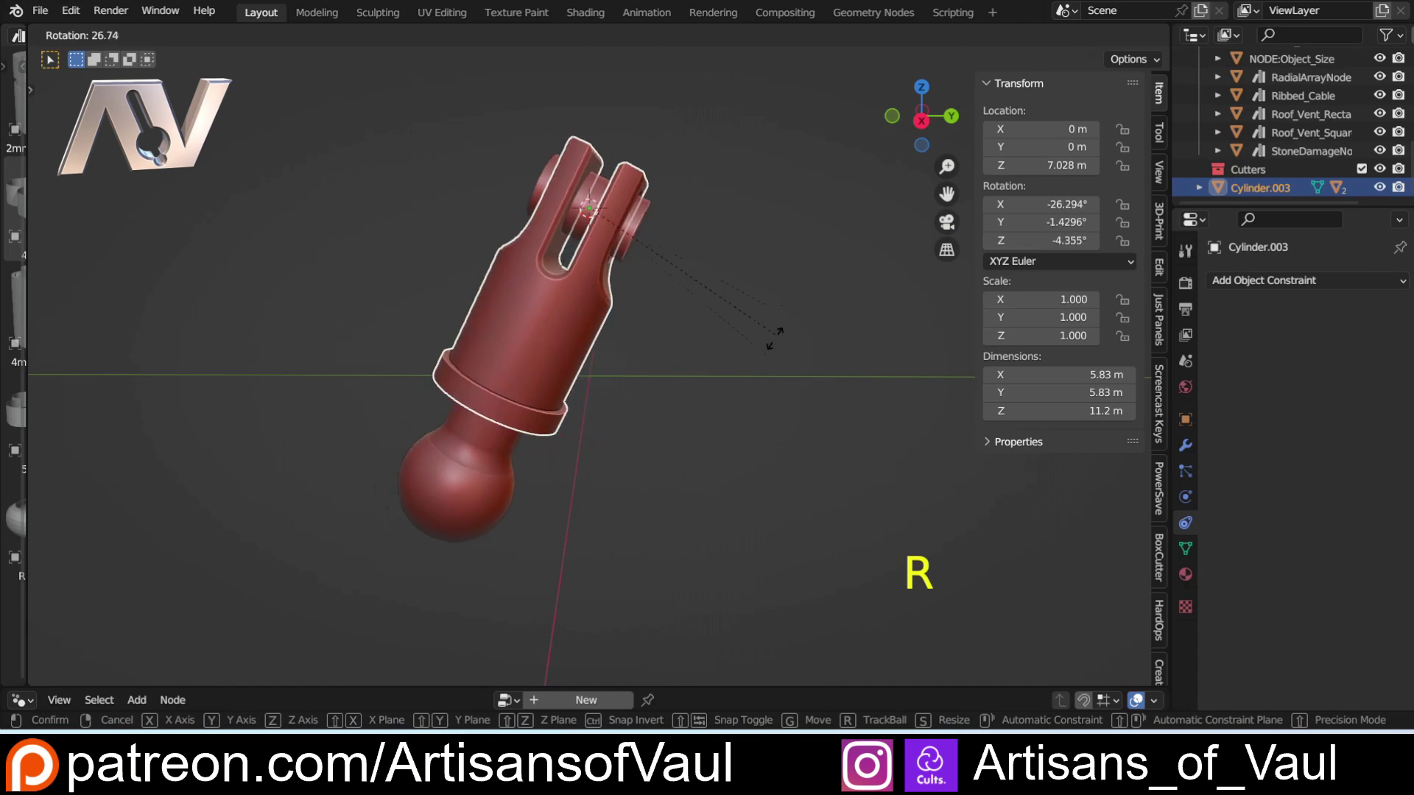
click(515, 237)
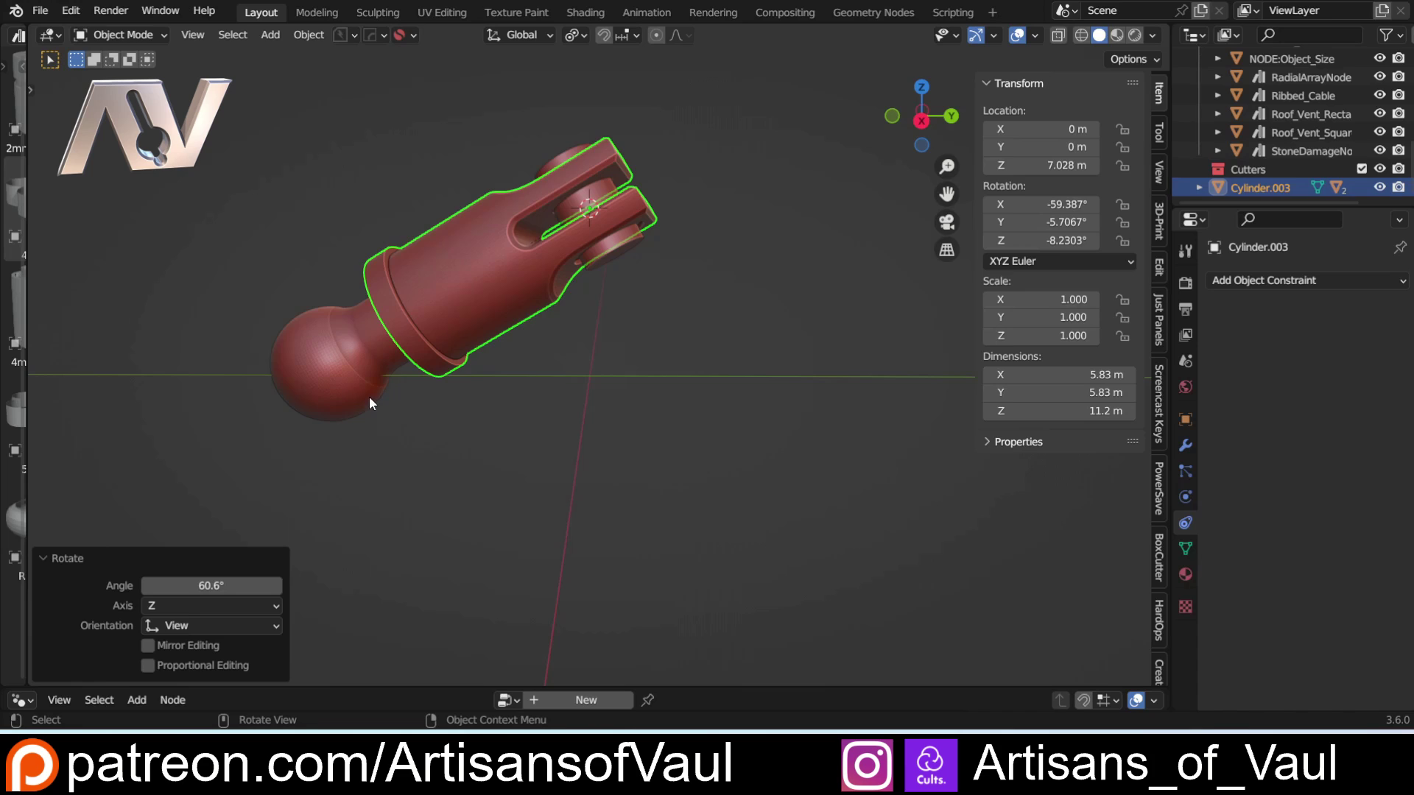
key(ctrl+z)
Enable the minimum and maximum Z limits at 0 m in the ball stem's Limit Location constraint.
click(1289, 379)
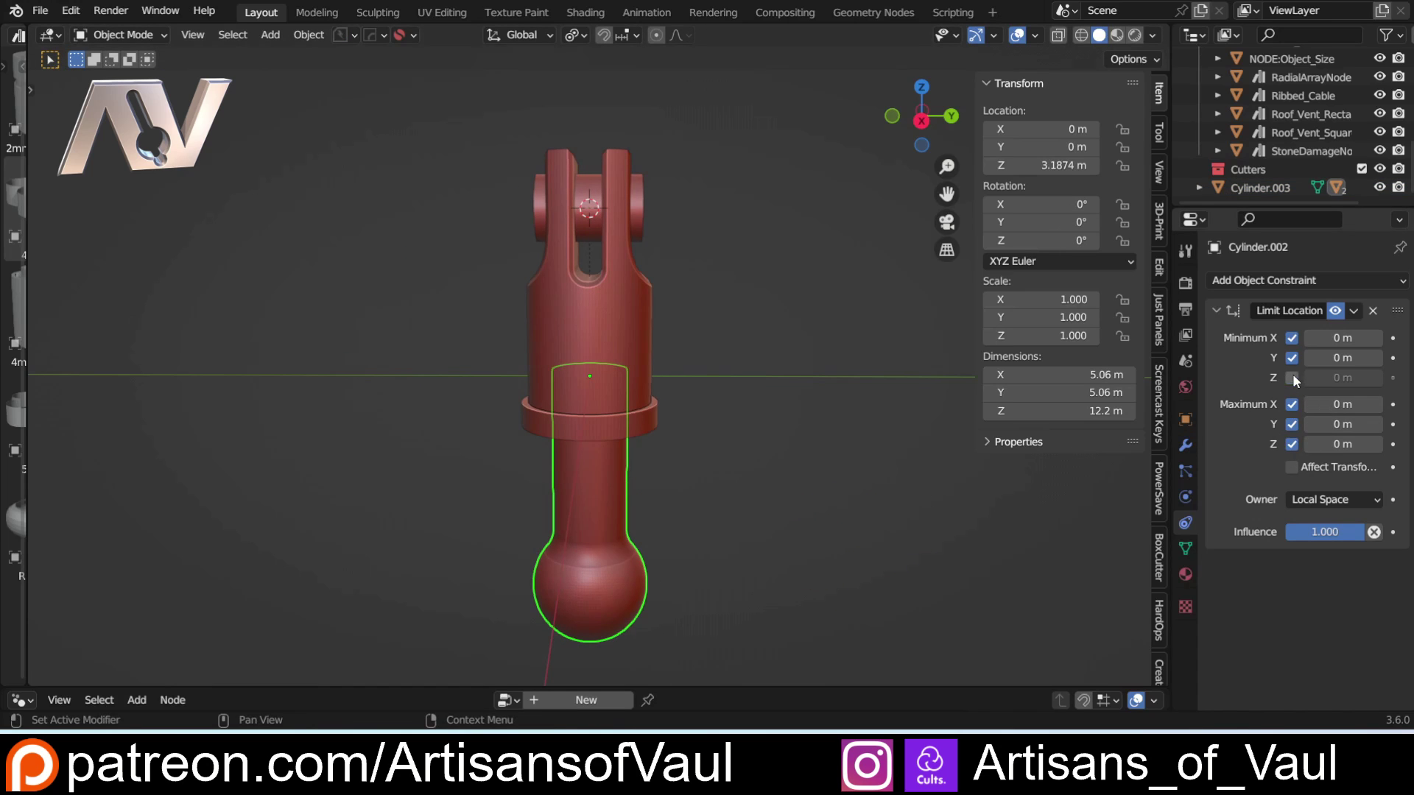
click(1293, 376)
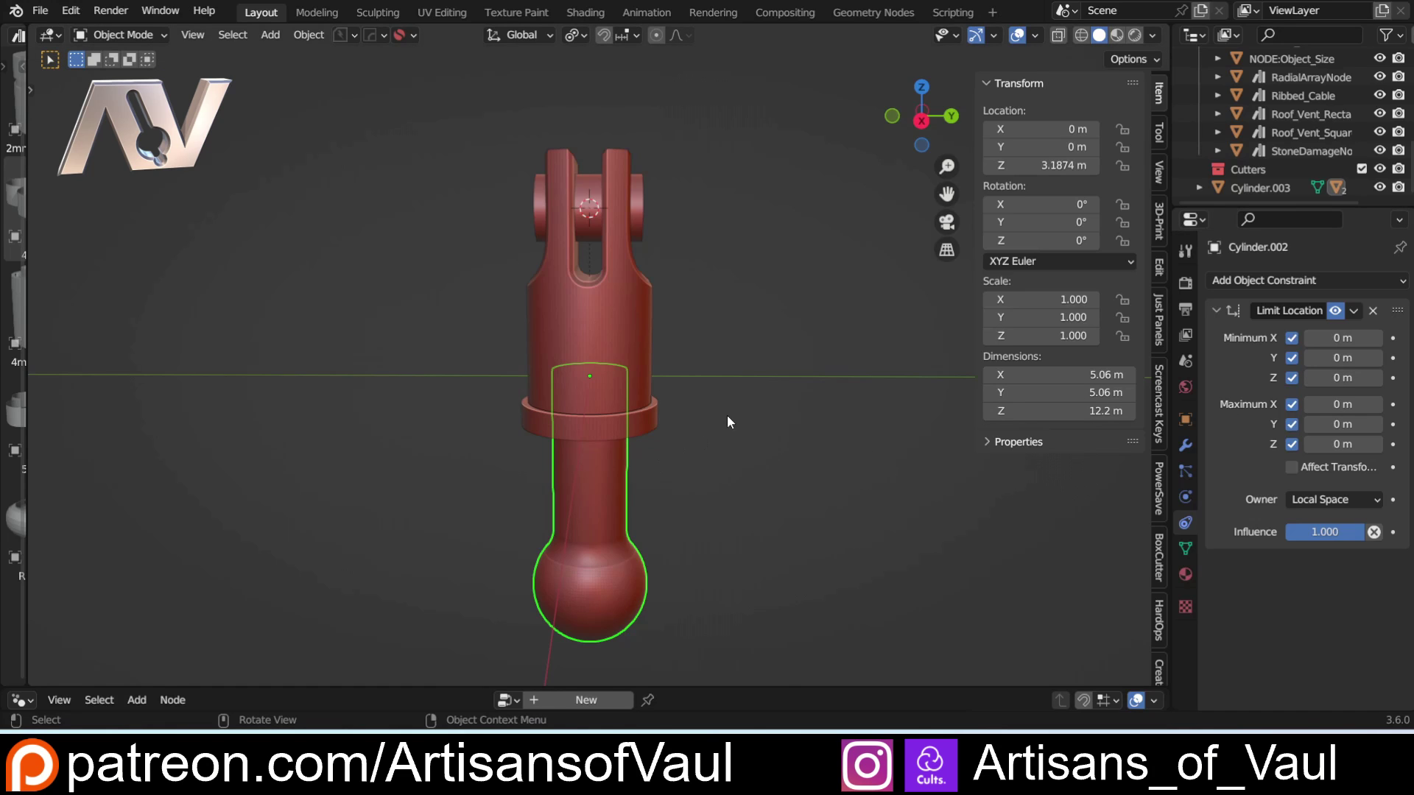
Annotate beside the ball joint an upward arrow marked "+" and "Max", and a downward arrow marked "-" and "Min".
scroll(696, 377, up, 1)
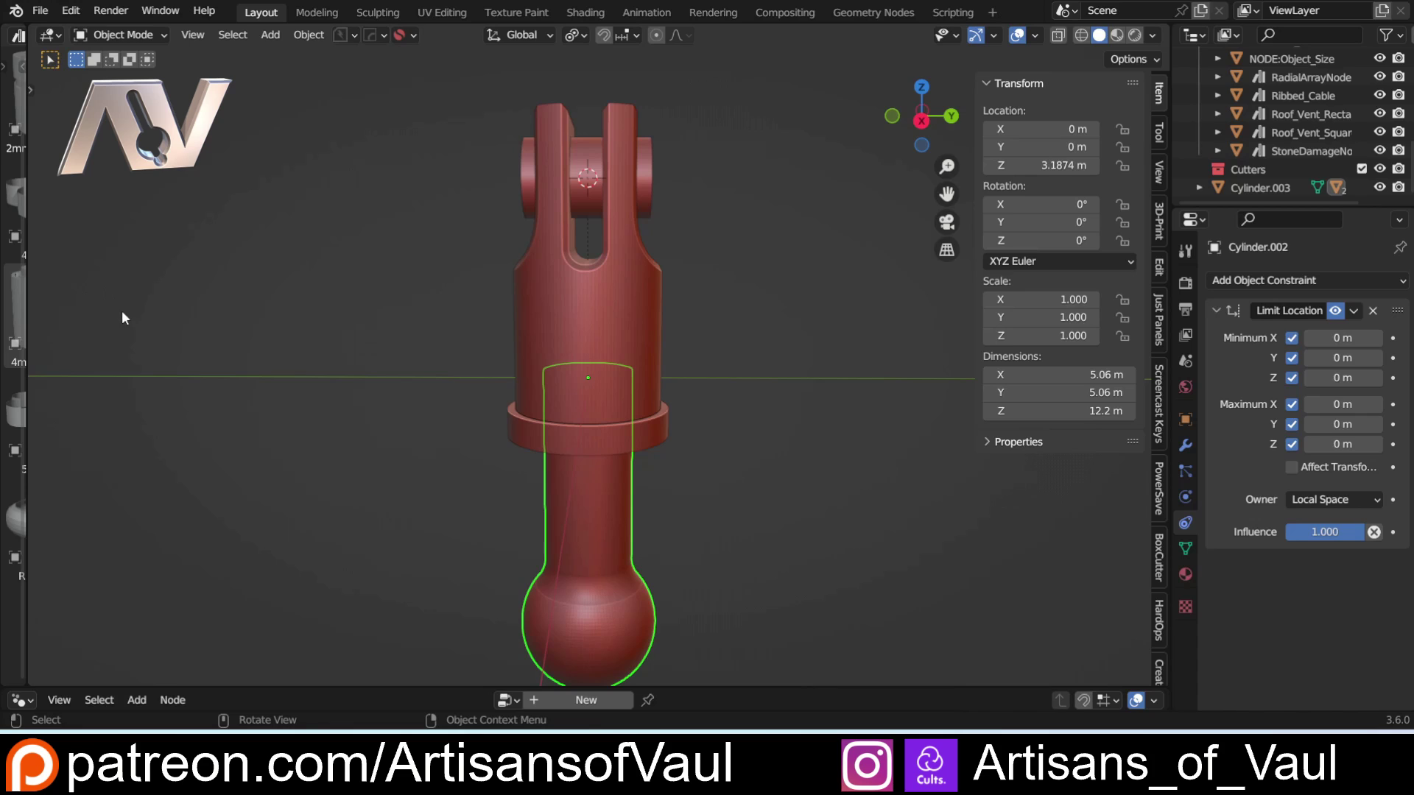
key(t)
click(56, 330)
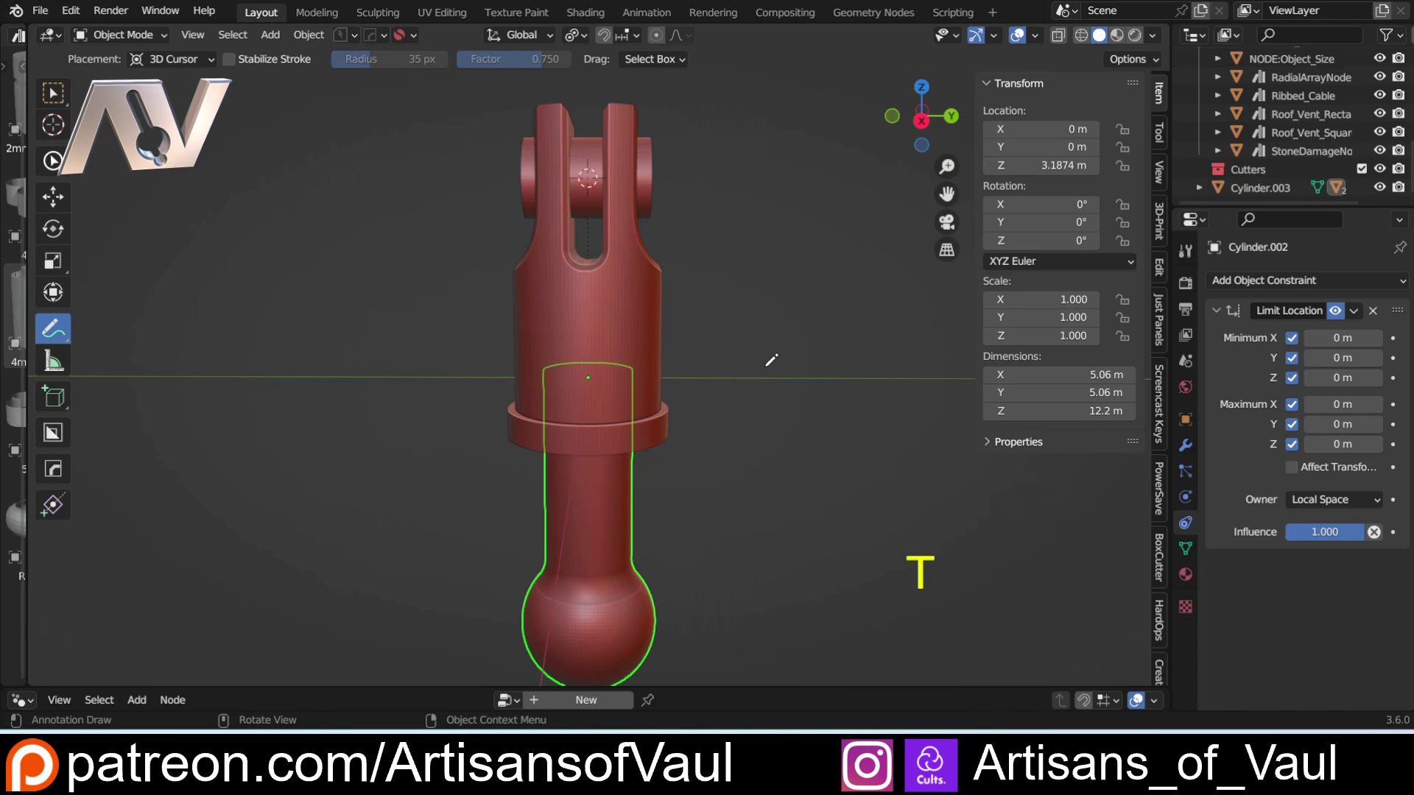
mouse_move(766, 366)
mouse_down()
mouse_move(737, 247)
mouse_move(816, 196)
mouse_up()
mouse_move(771, 400)
mouse_down()
mouse_move(755, 534)
mouse_move(783, 506)
mouse_move(755, 500)
mouse_move(879, 545)
mouse_up()
mouse_move(838, 477)
mouse_down()
mouse_move(841, 446)
mouse_move(882, 473)
mouse_up()
mouse_move(895, 458)
mouse_down()
mouse_move(899, 477)
mouse_move(933, 448)
mouse_move(944, 479)
mouse_up()
click(900, 433)
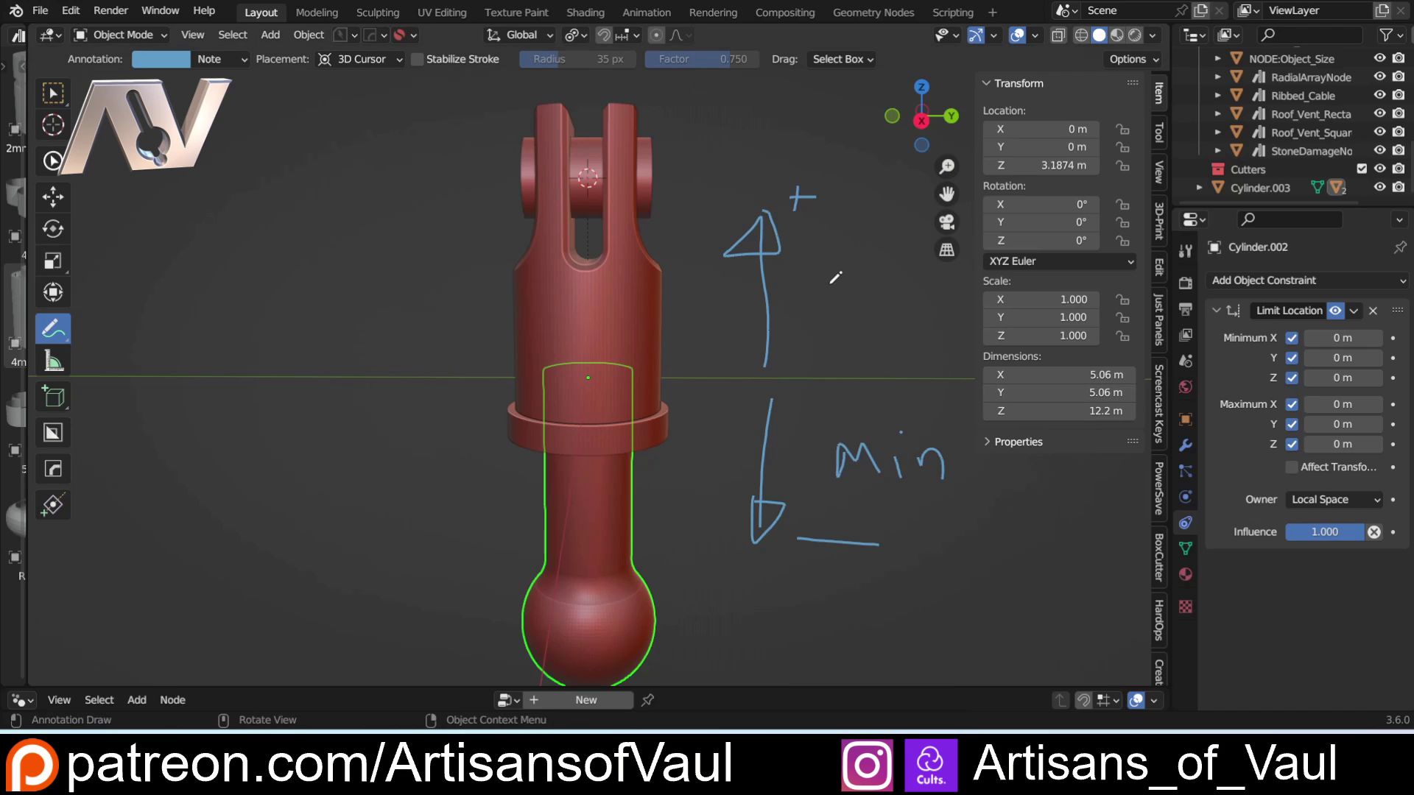
mouse_move(828, 312)
mouse_down()
mouse_move(834, 288)
mouse_move(863, 290)
mouse_move(870, 310)
mouse_move(923, 331)
mouse_move(911, 332)
mouse_up()
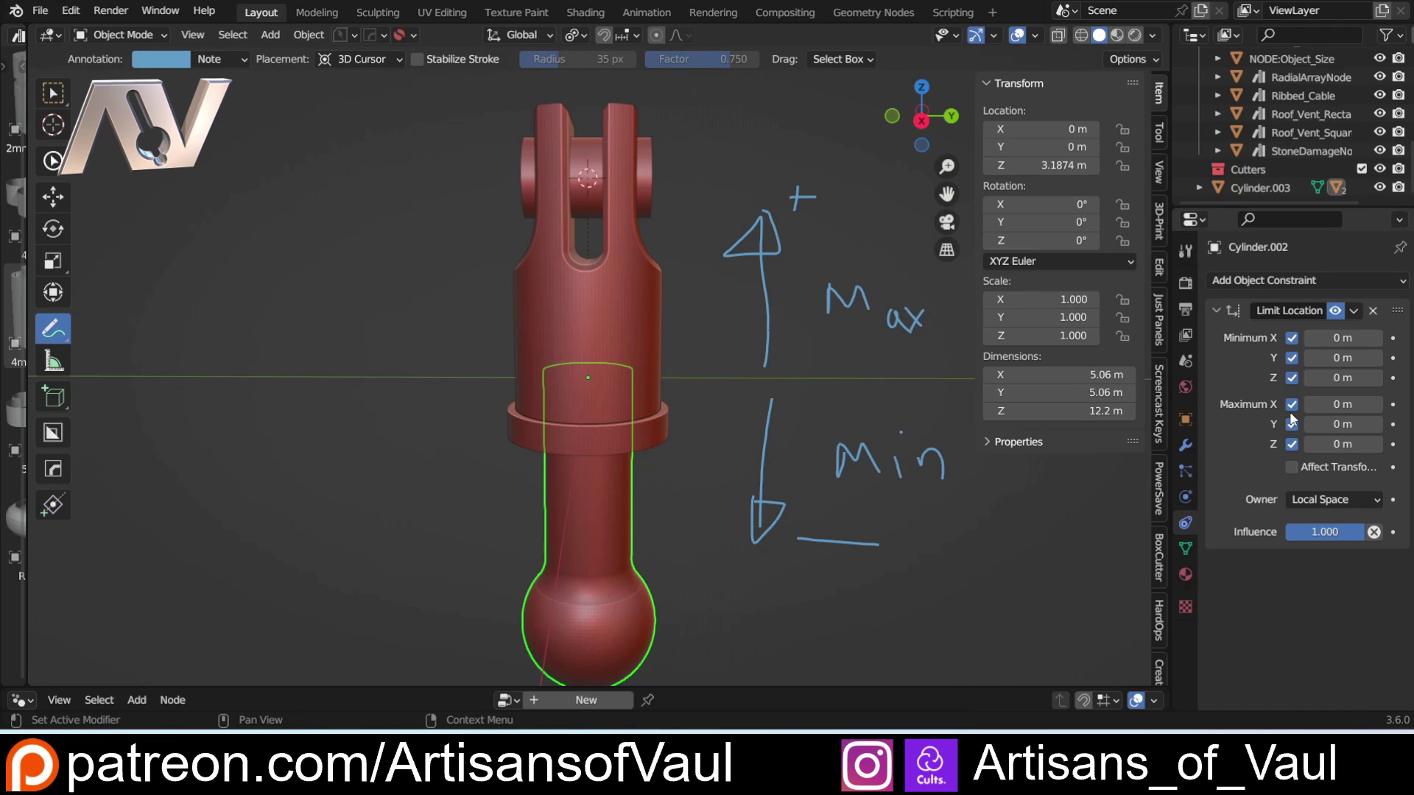
Undo the annotation strokes beside the ball joint.
key(ctrl+z)
key(ctrl+z)
key(ctrl+z)
key(ctrl+z)
key(ctrl+z)
key(ctrl+z)
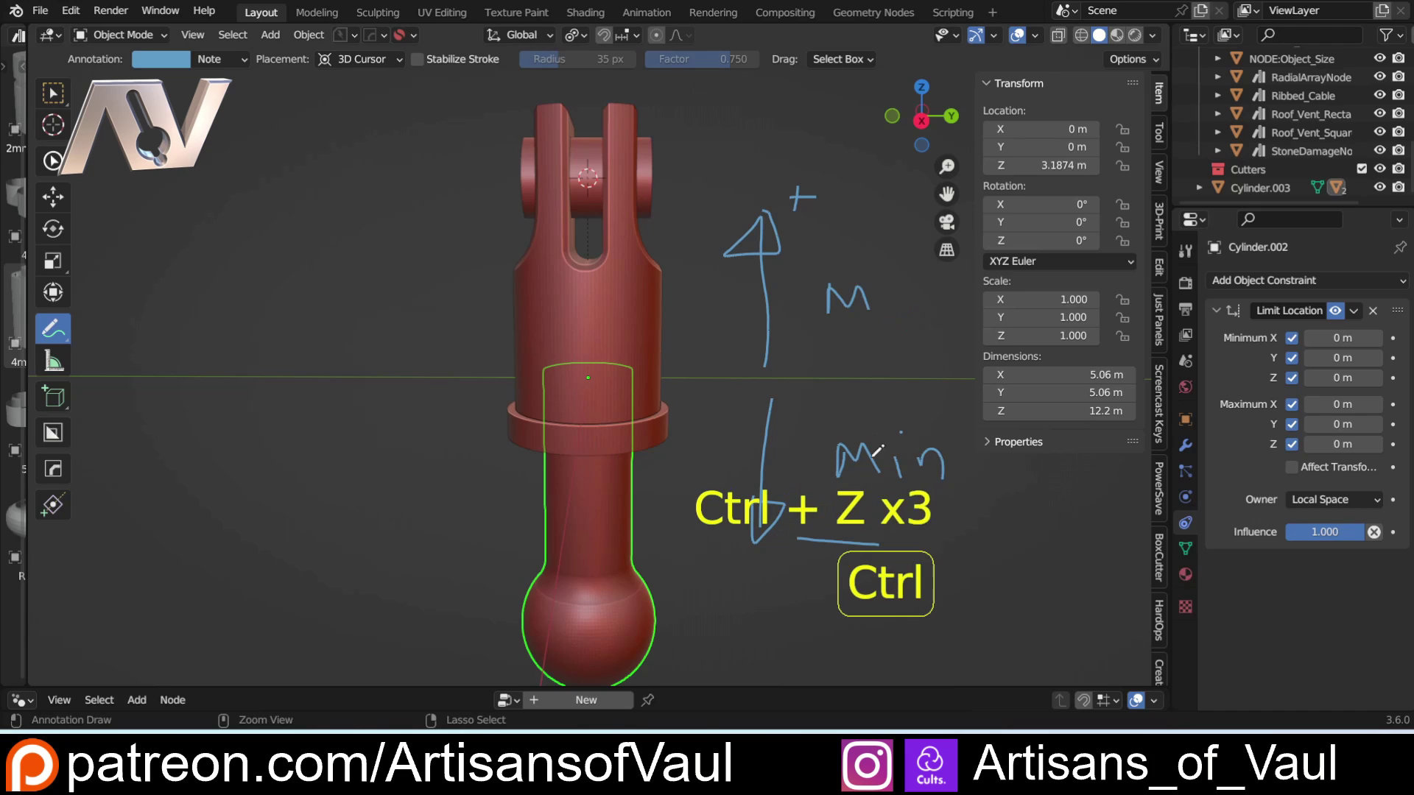
key(ctrl+z)
key(ctrl+z)
key(ctrl+z)
key(ctrl+z)
key(ctrl+z)
key(ctrl+z)
key(ctrl+z)
key(ctrl+z)
key(ctrl+z)
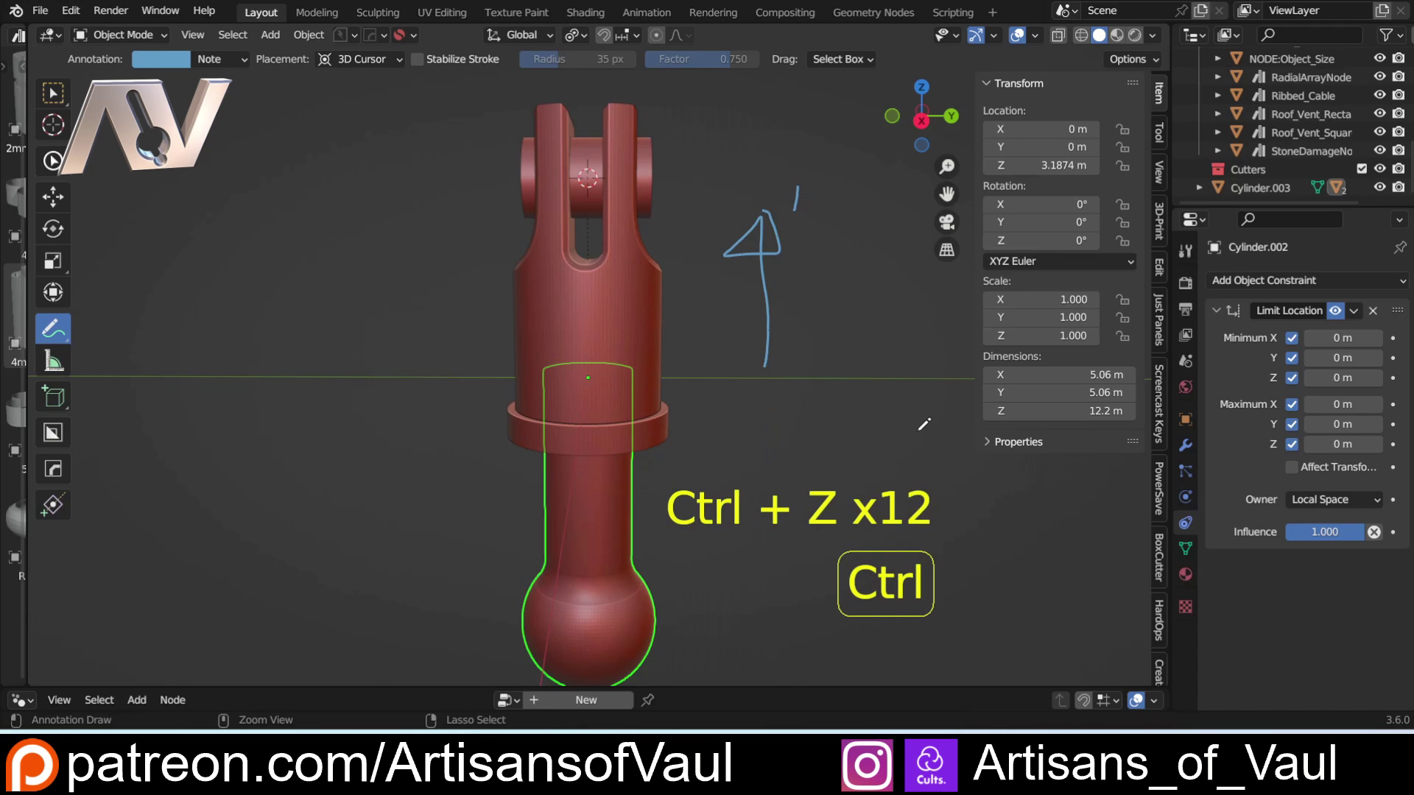
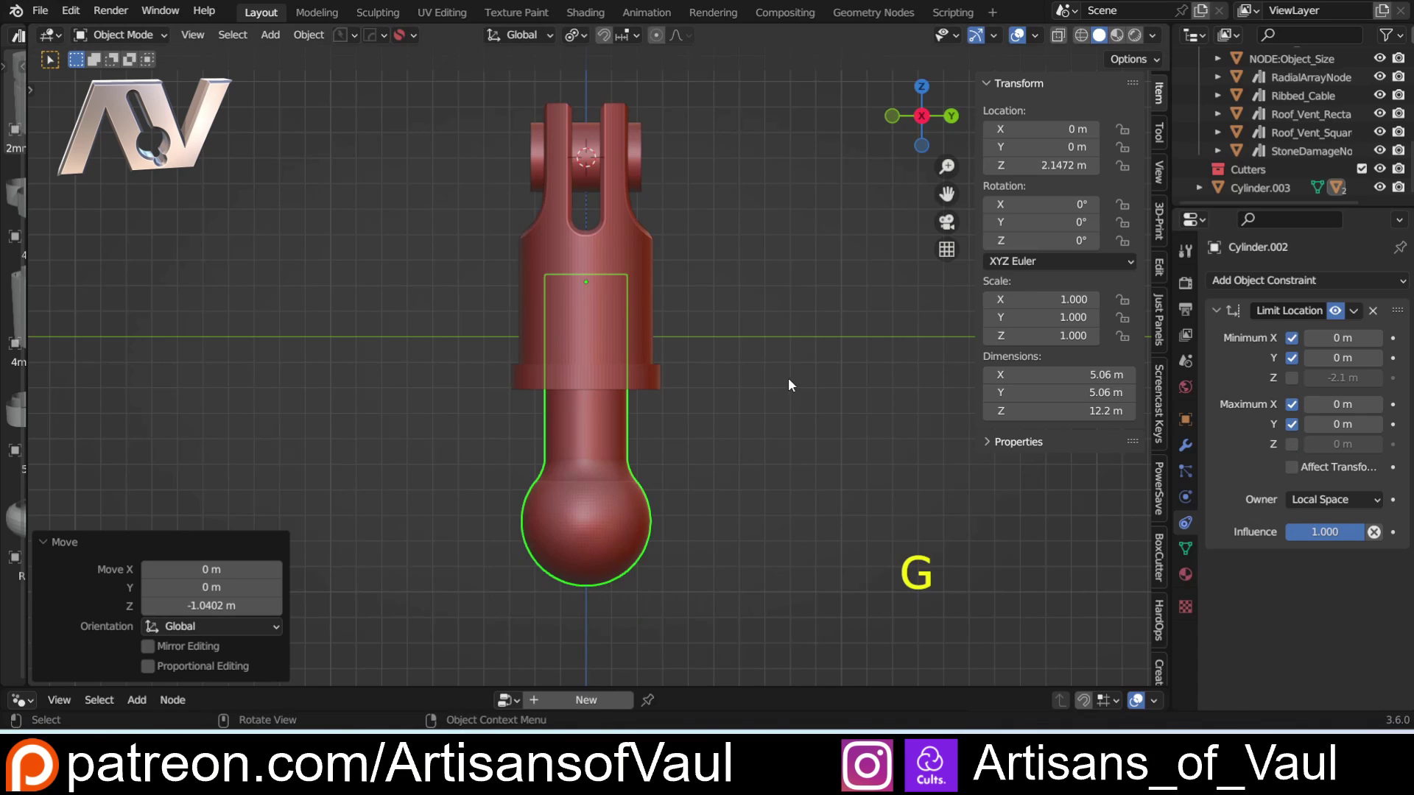
Lower the ball stem about 3.5 m along Z and enable its Z limits, minimum -1.3 m and maximum 0 m.
key(g)
key(z)
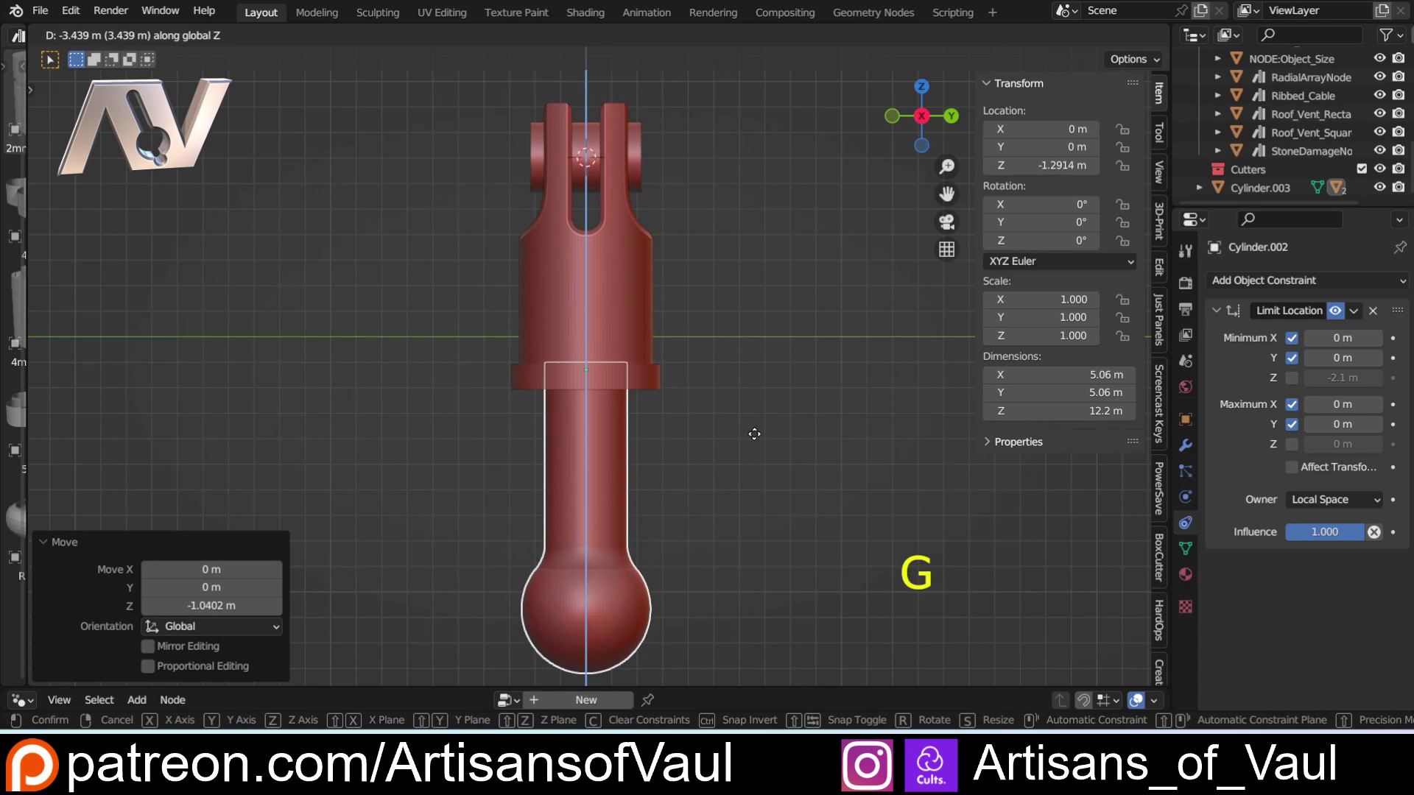
click(749, 436)
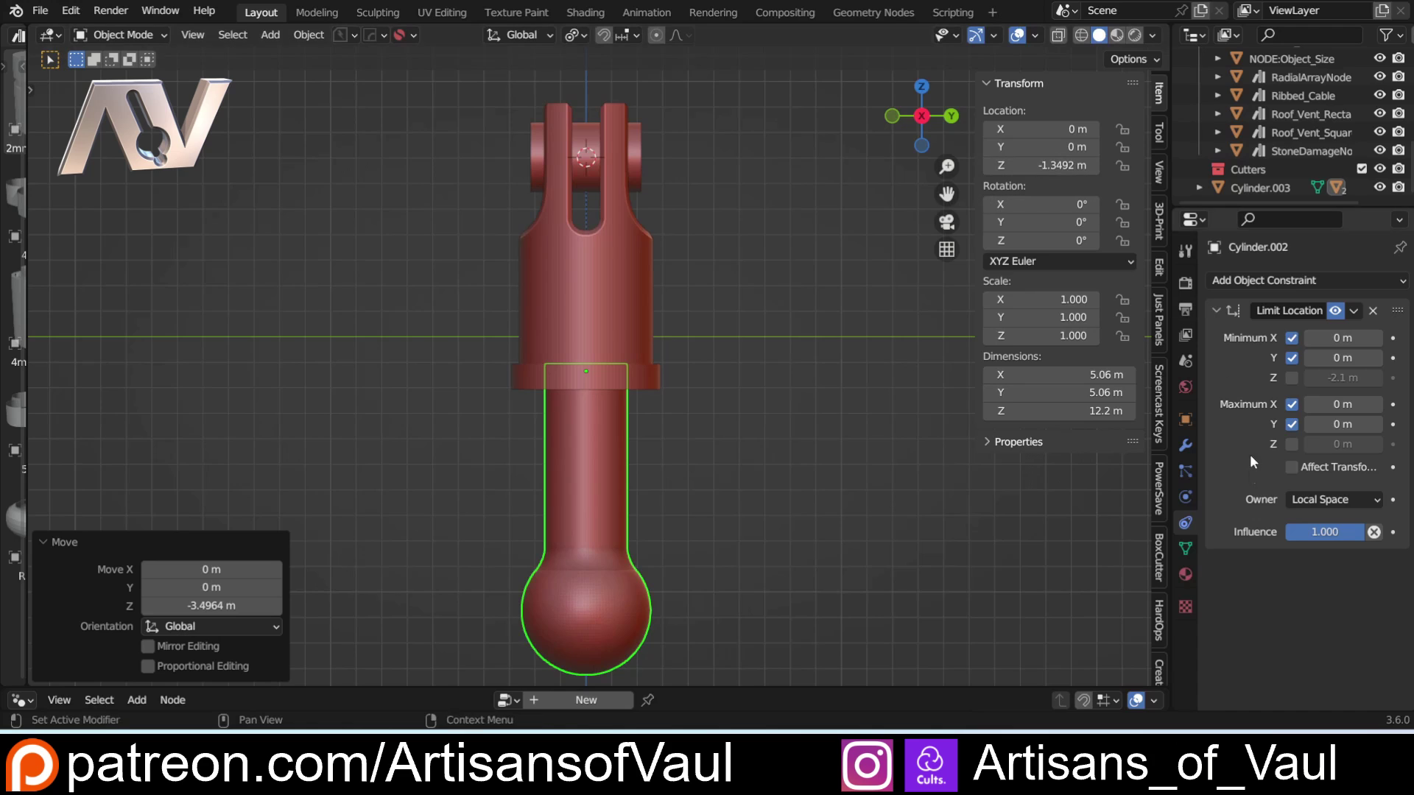
click(1291, 377)
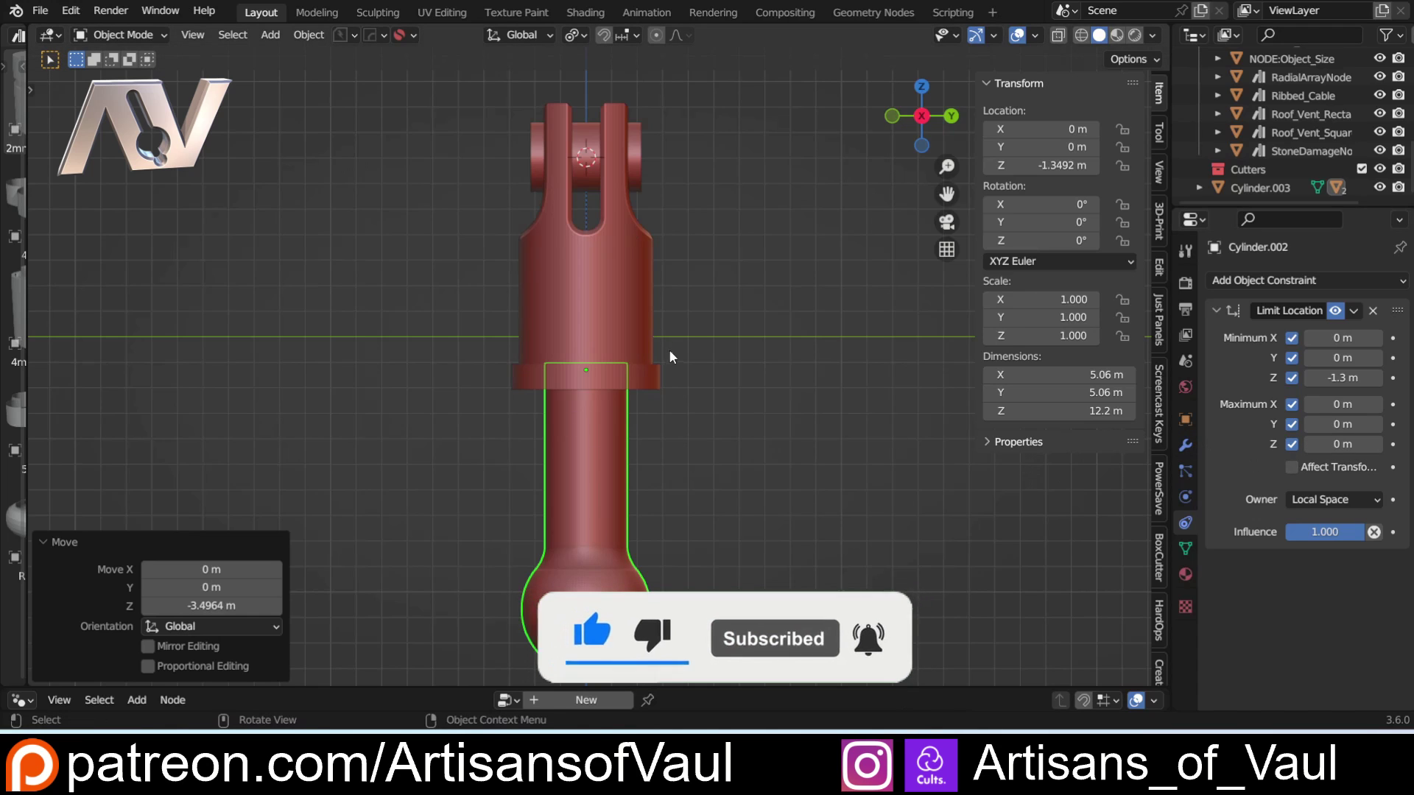
Try moving the ball stem upward against its limits and try a maximum Z limit of 2.6 m.
key(g)
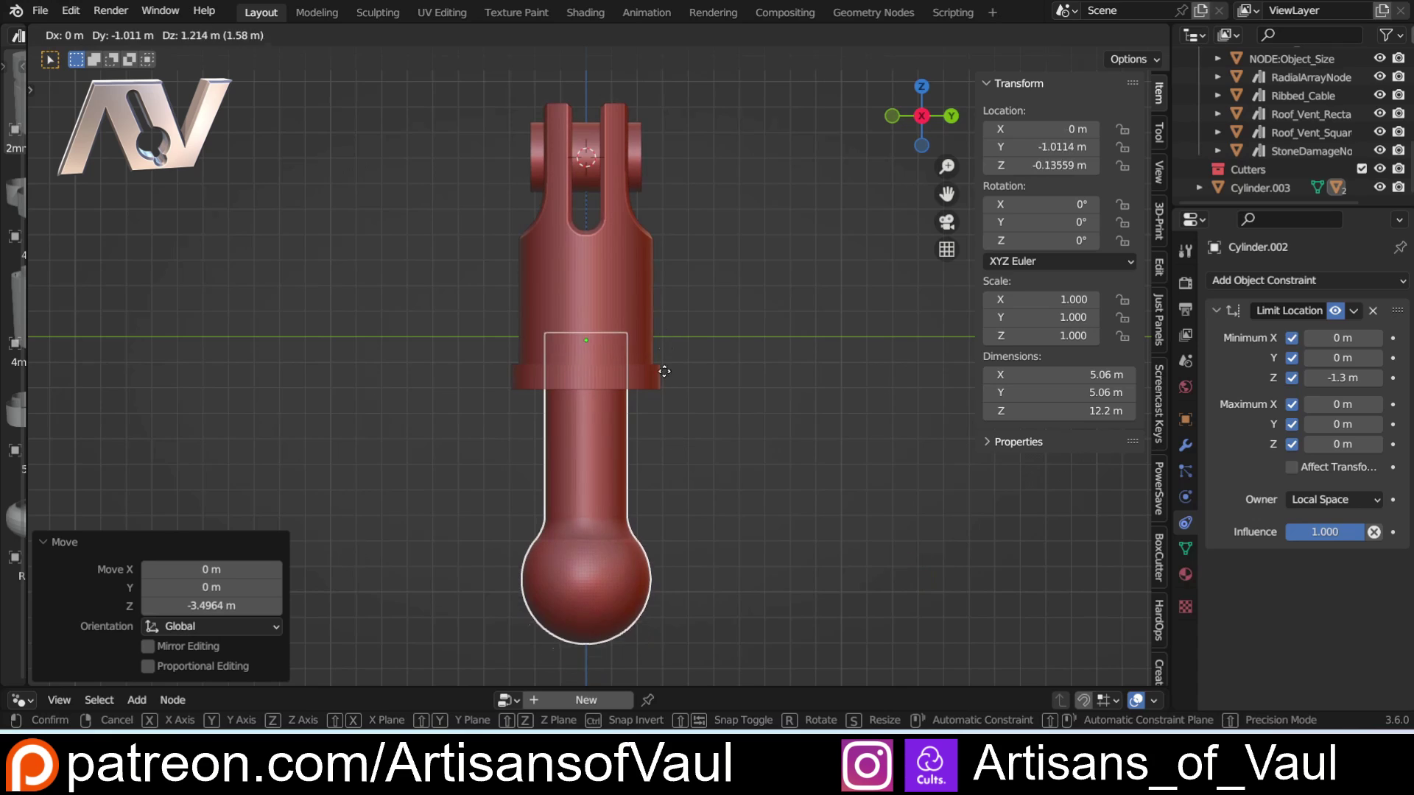
click(632, 299)
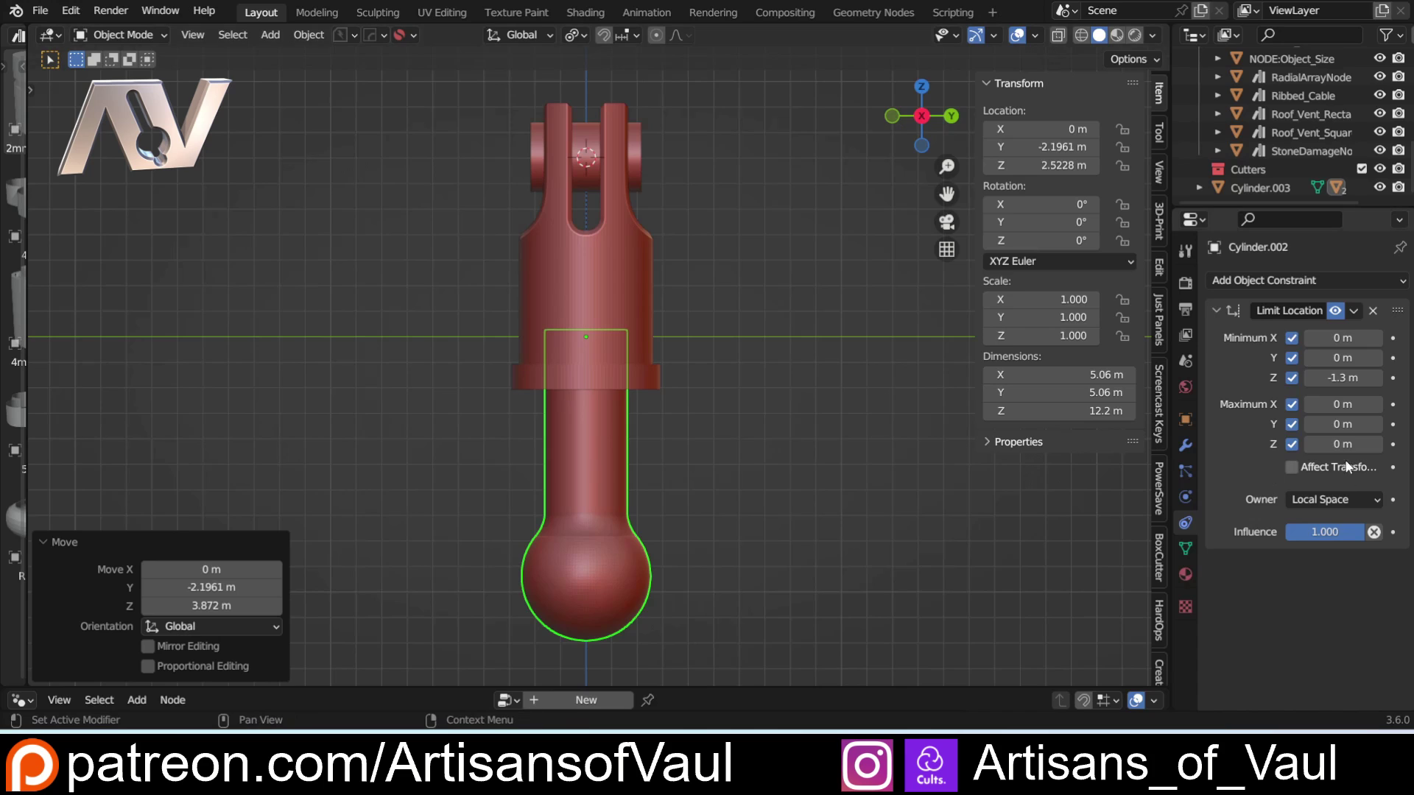
drag(1342, 444, 1385, 444)
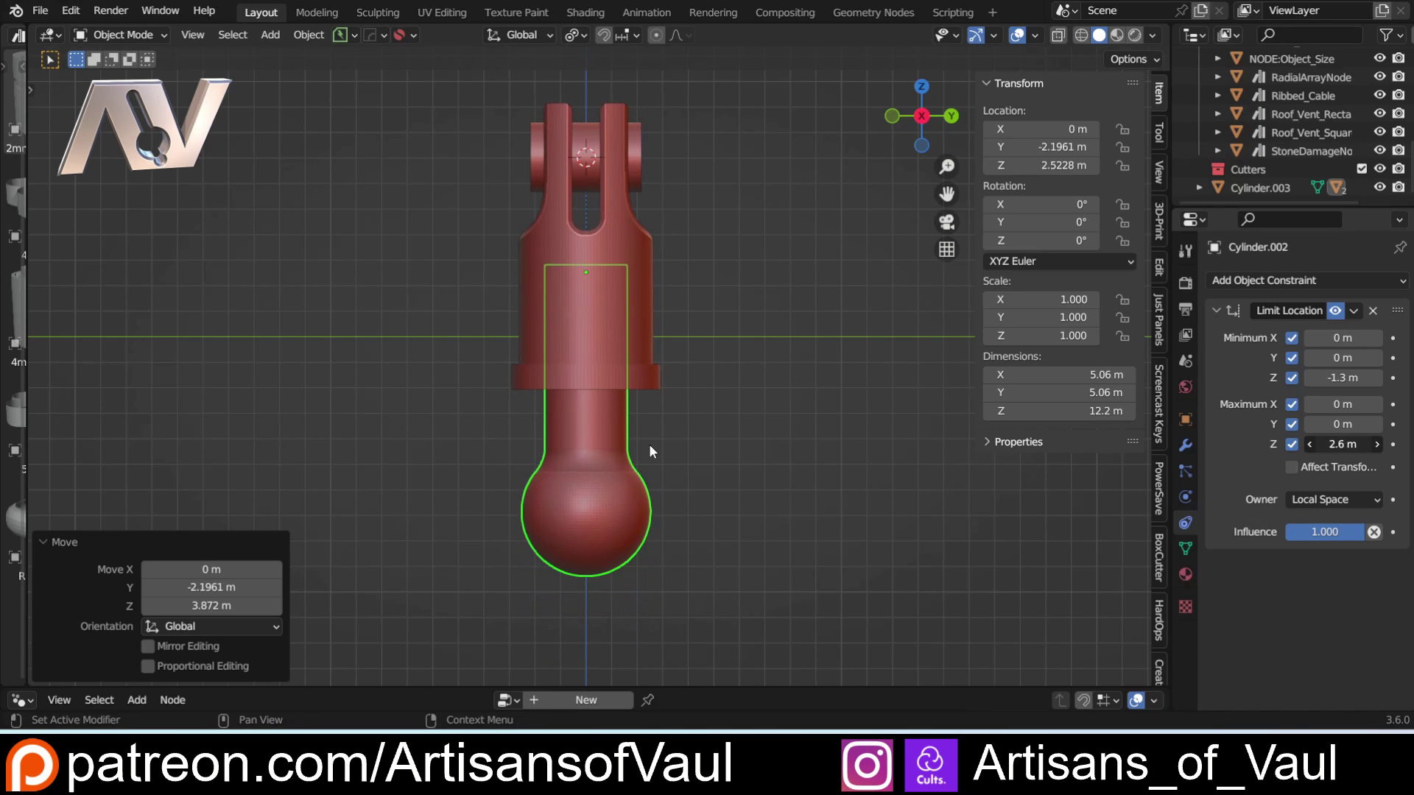
drag(651, 451, 634, 458)
Test the ball stem's lower limit by moving it about 19.5 m down in Z.
key(g)
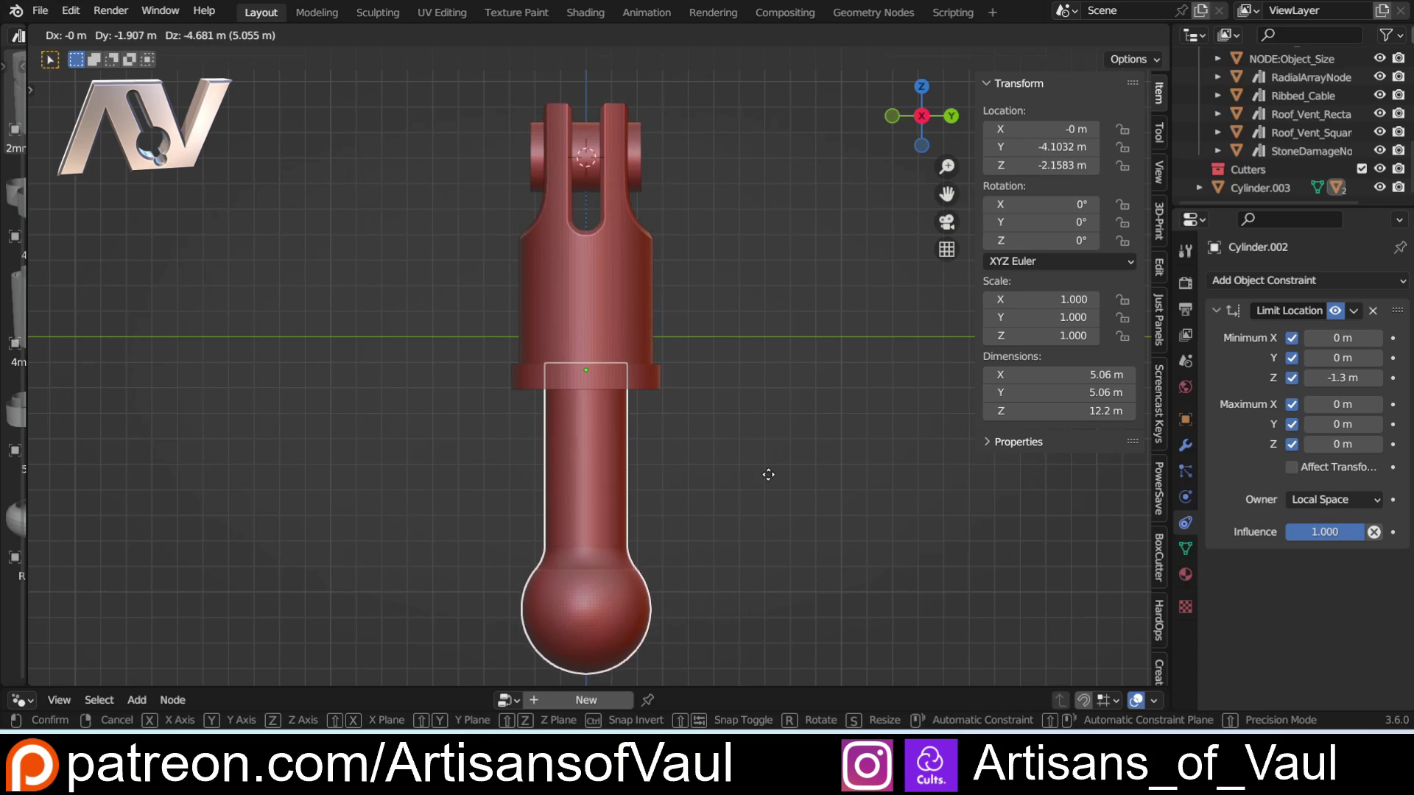
right_click(769, 464)
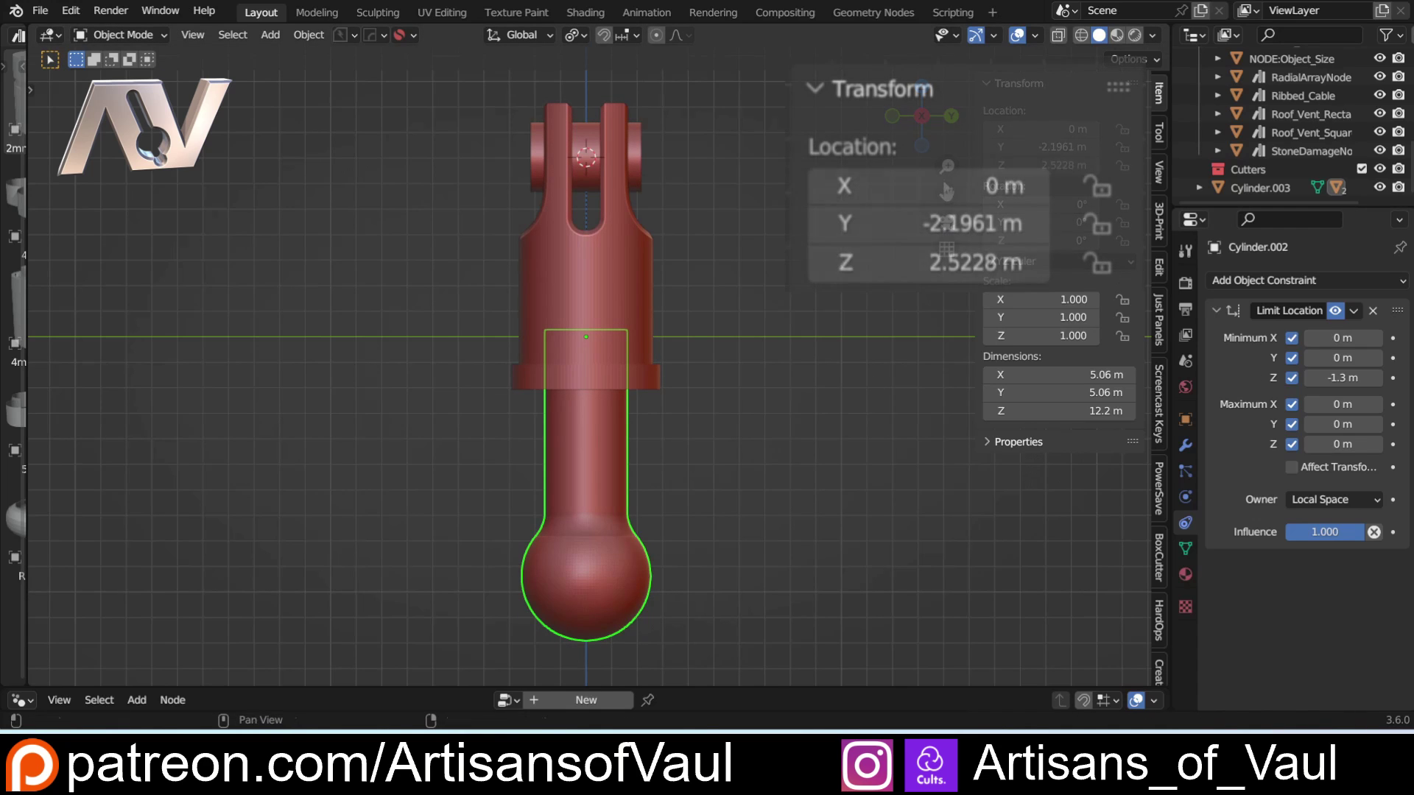
key(g)
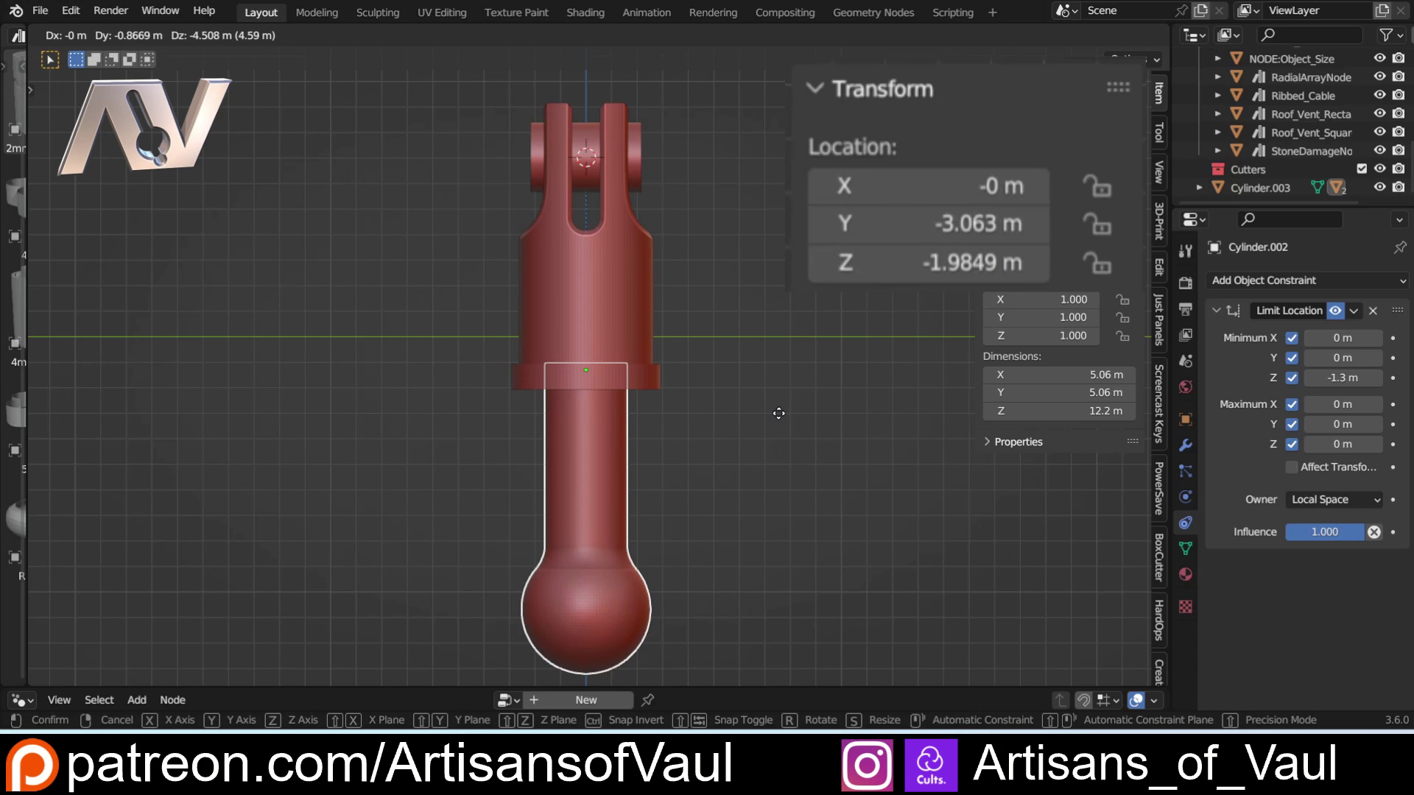
click(774, 221)
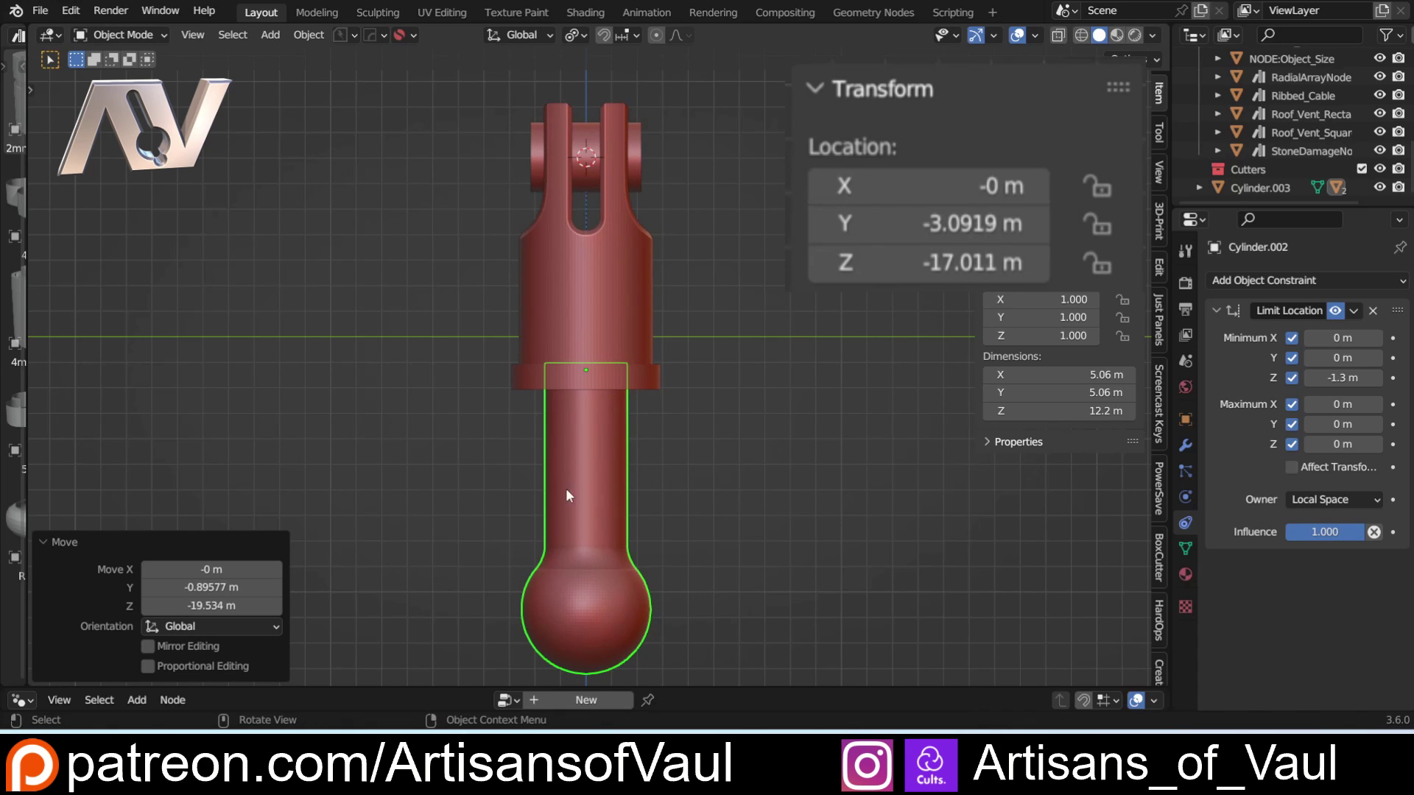
Test the ball stem's upper limit by moving it about 29.4 m up in Z.
scroll(566, 488, down, 3)
scroll(648, 487, down, 4)
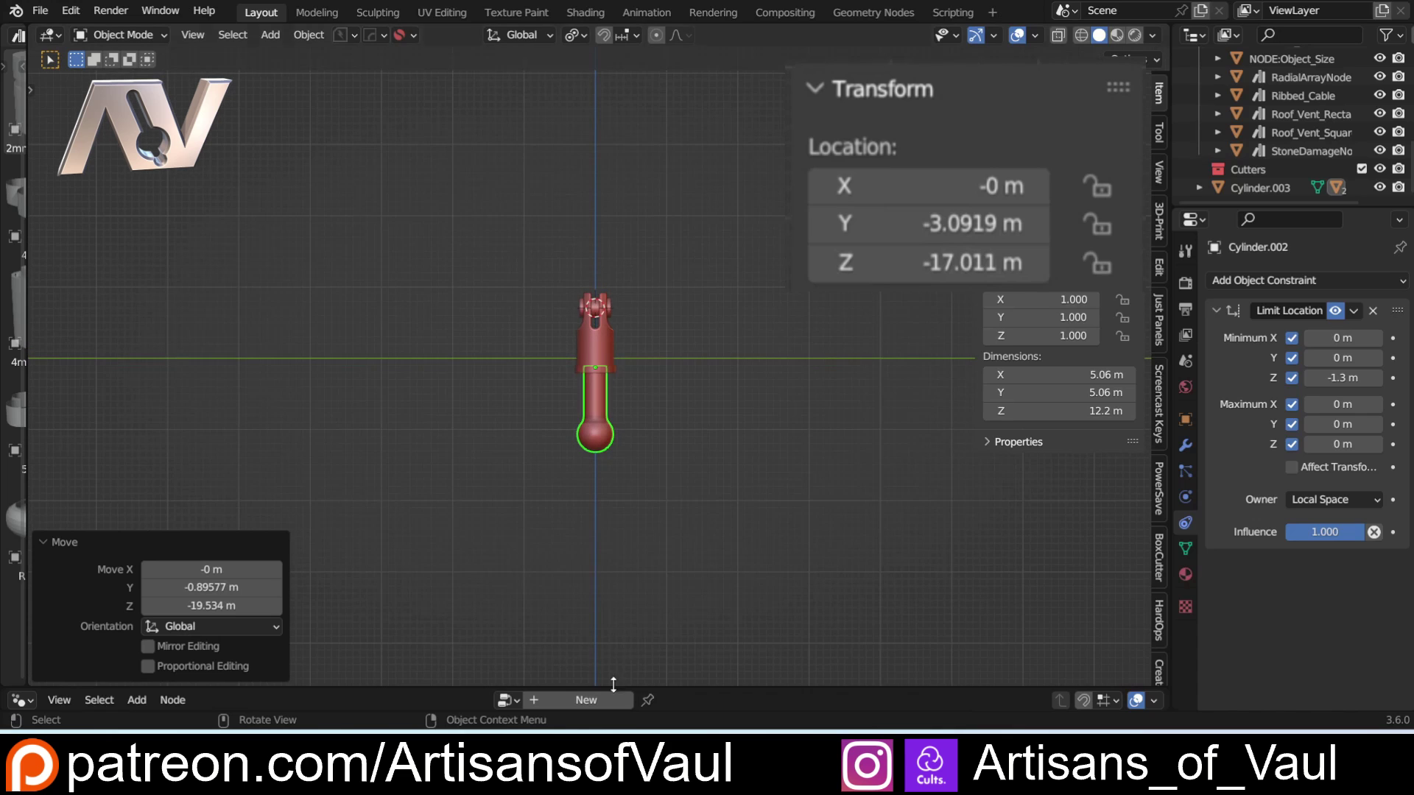
scroll(628, 511, up, 10)
scroll(762, 589, down, 5)
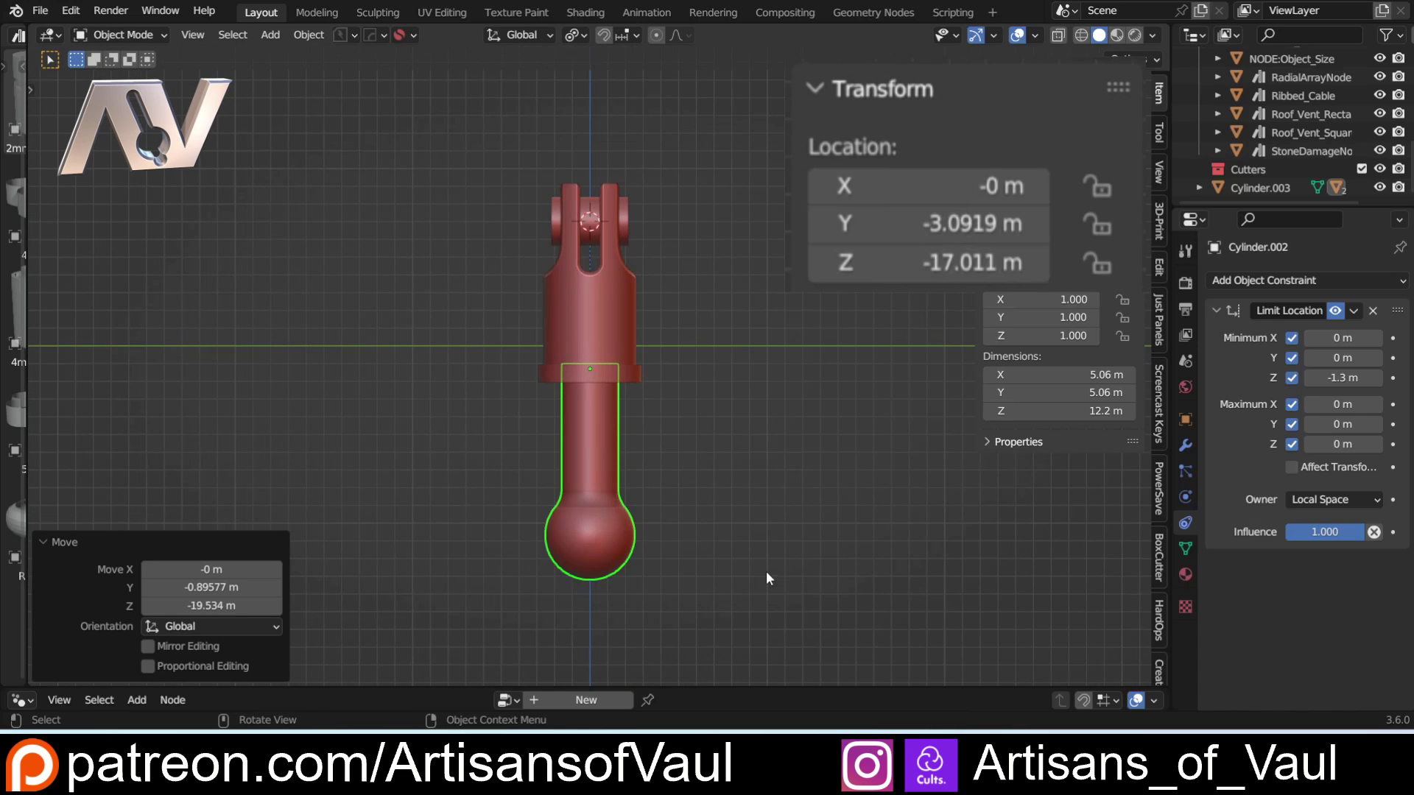
key(g)
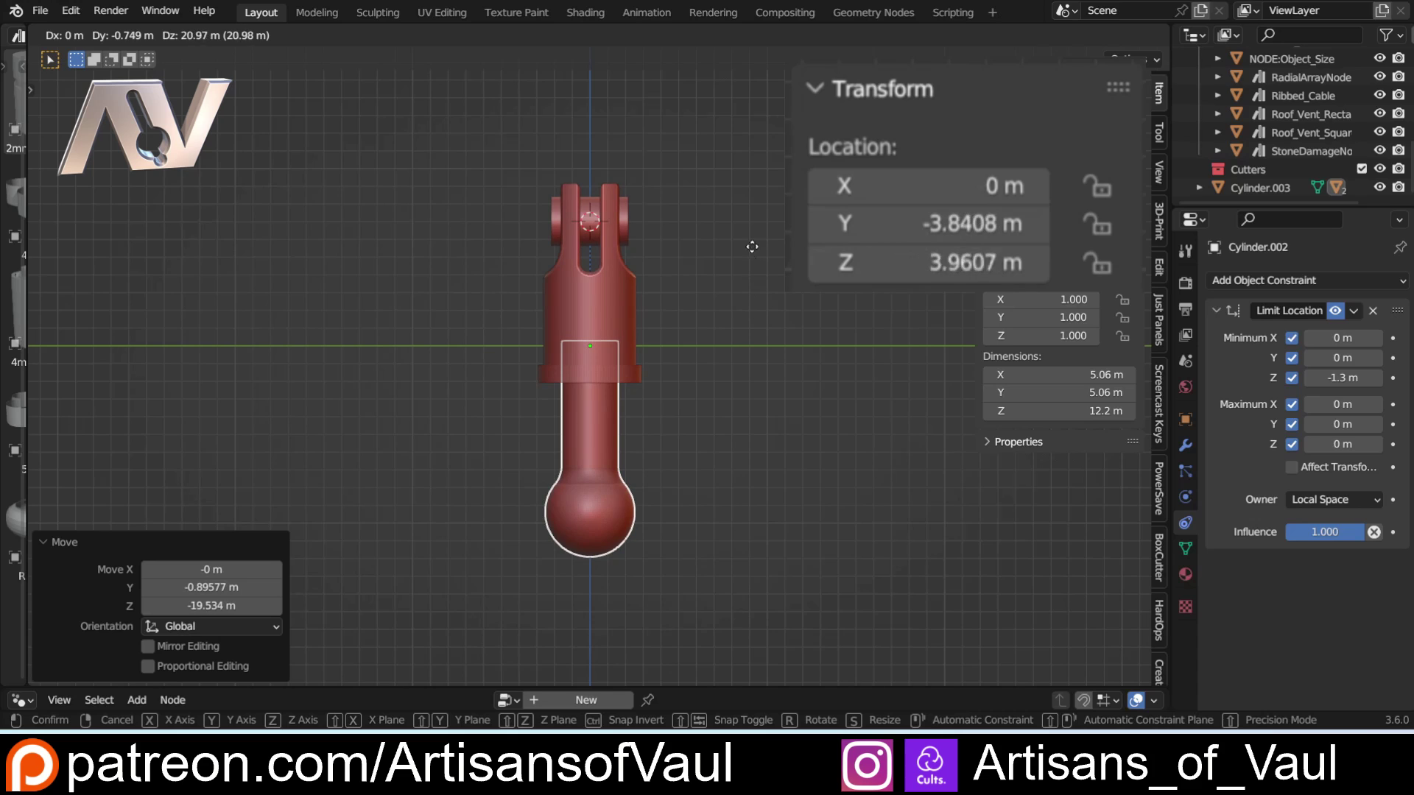
click(757, 103)
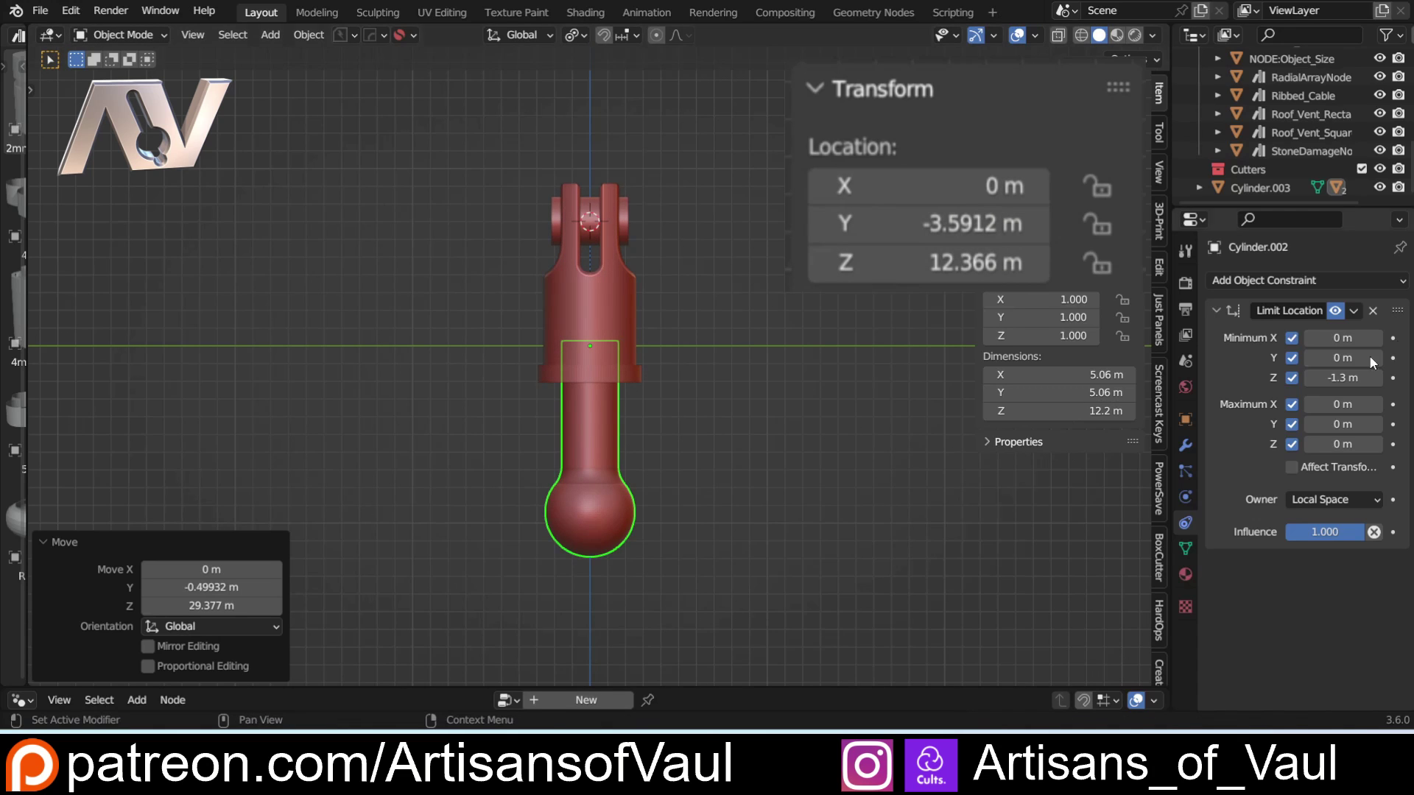
Set the ball stem's maximum Z limit to 3.6 m and try moving the stem within its limits.
click(1344, 445)
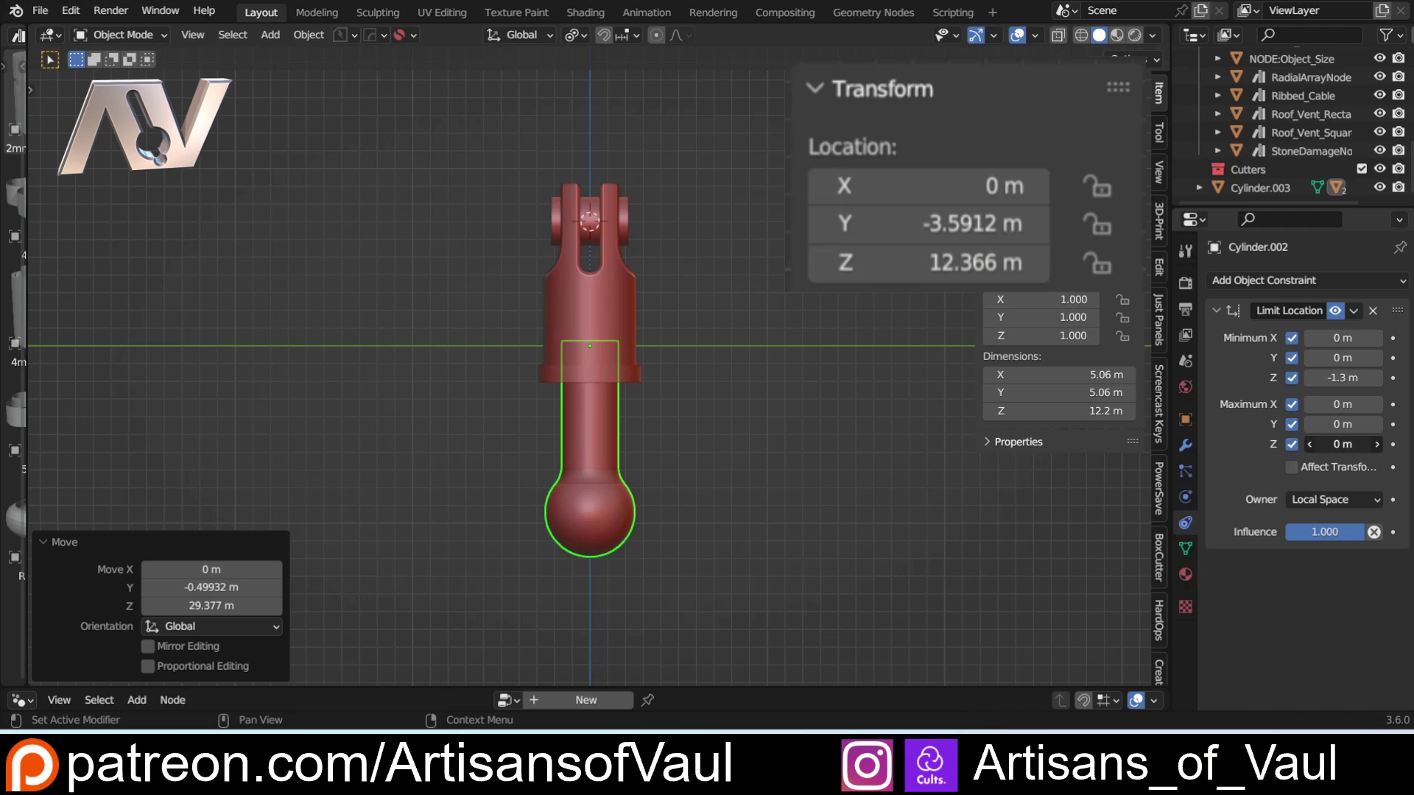
drag(1343, 444, 1391, 444)
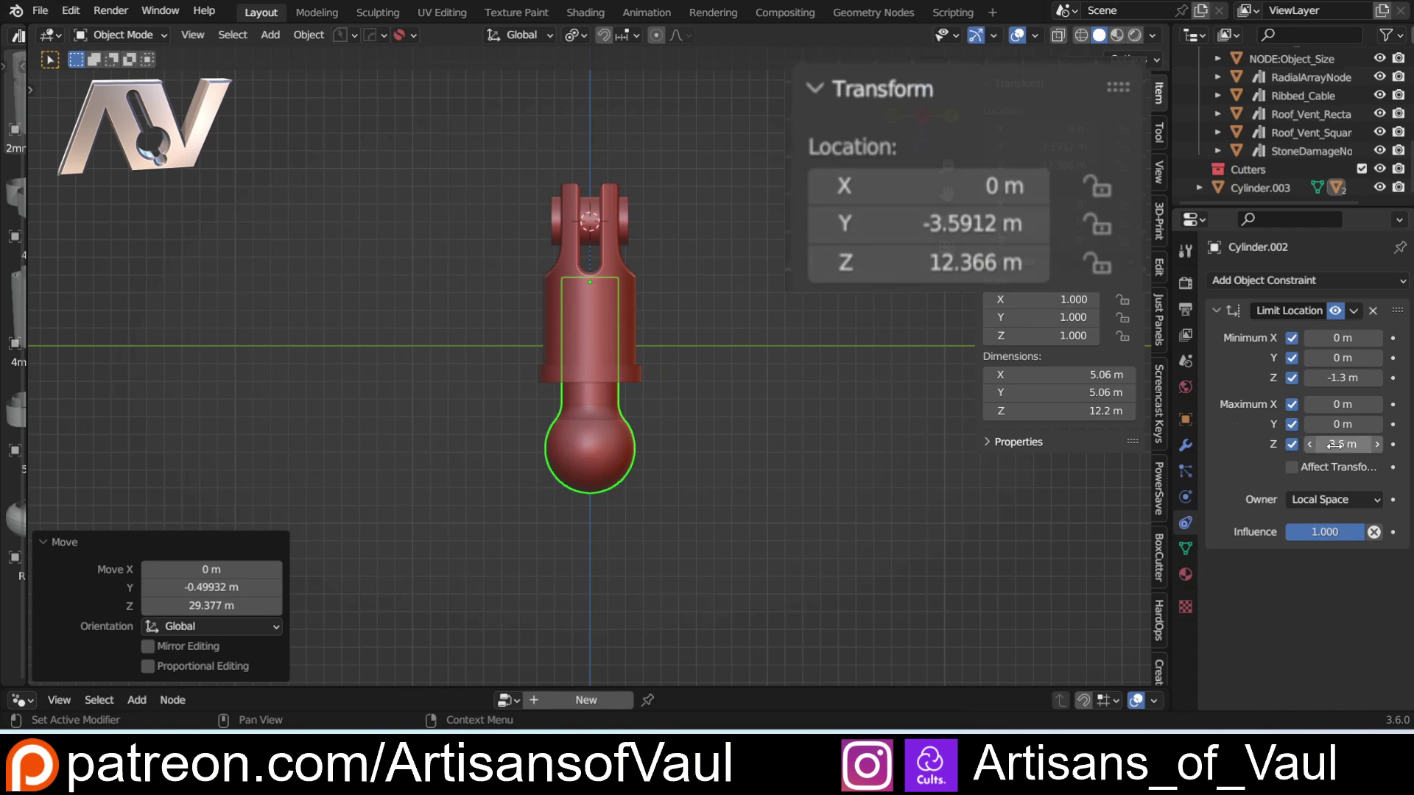
key(g)
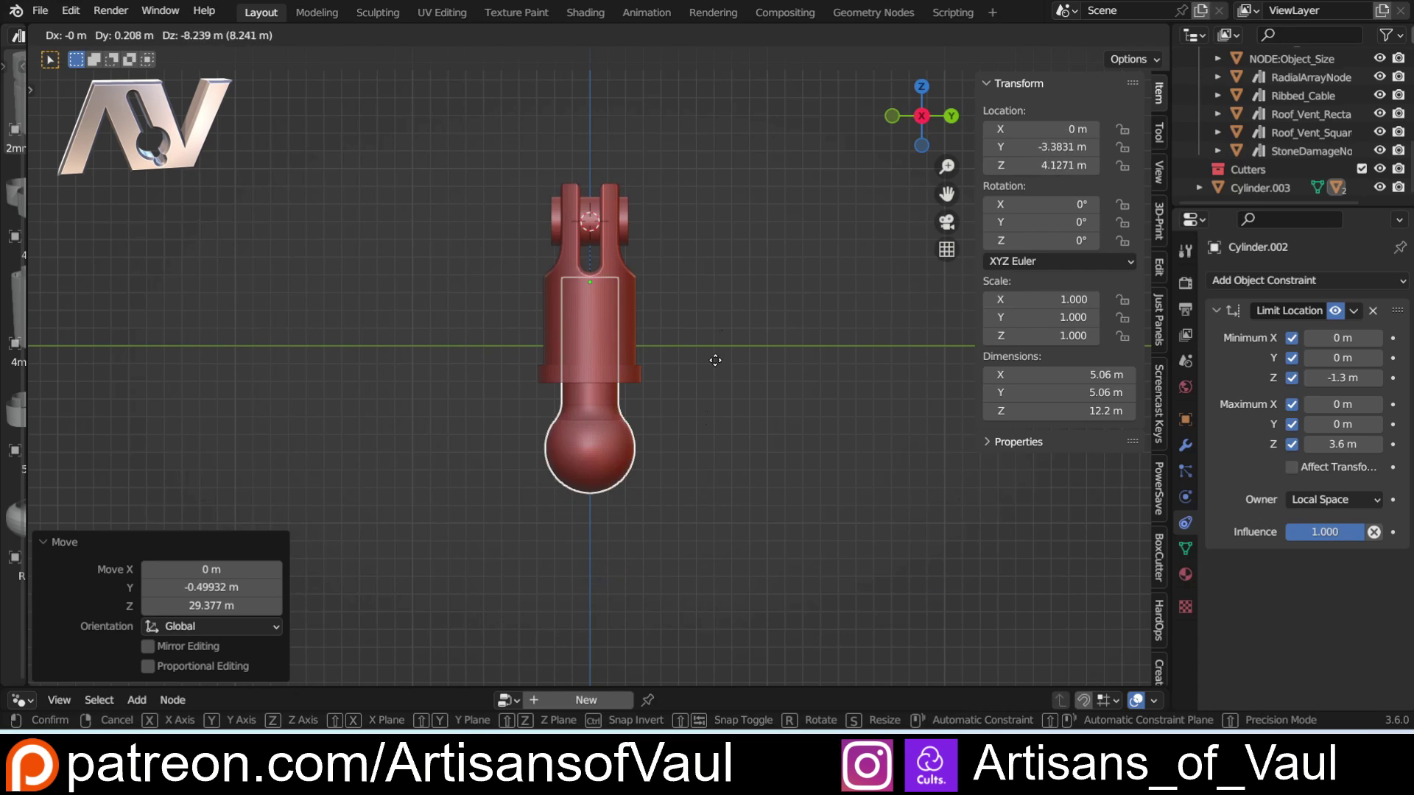
click(711, 332)
Rotate the forked body to about -61° around X and try sliding the ball stem along its tilted axis.
click(629, 279)
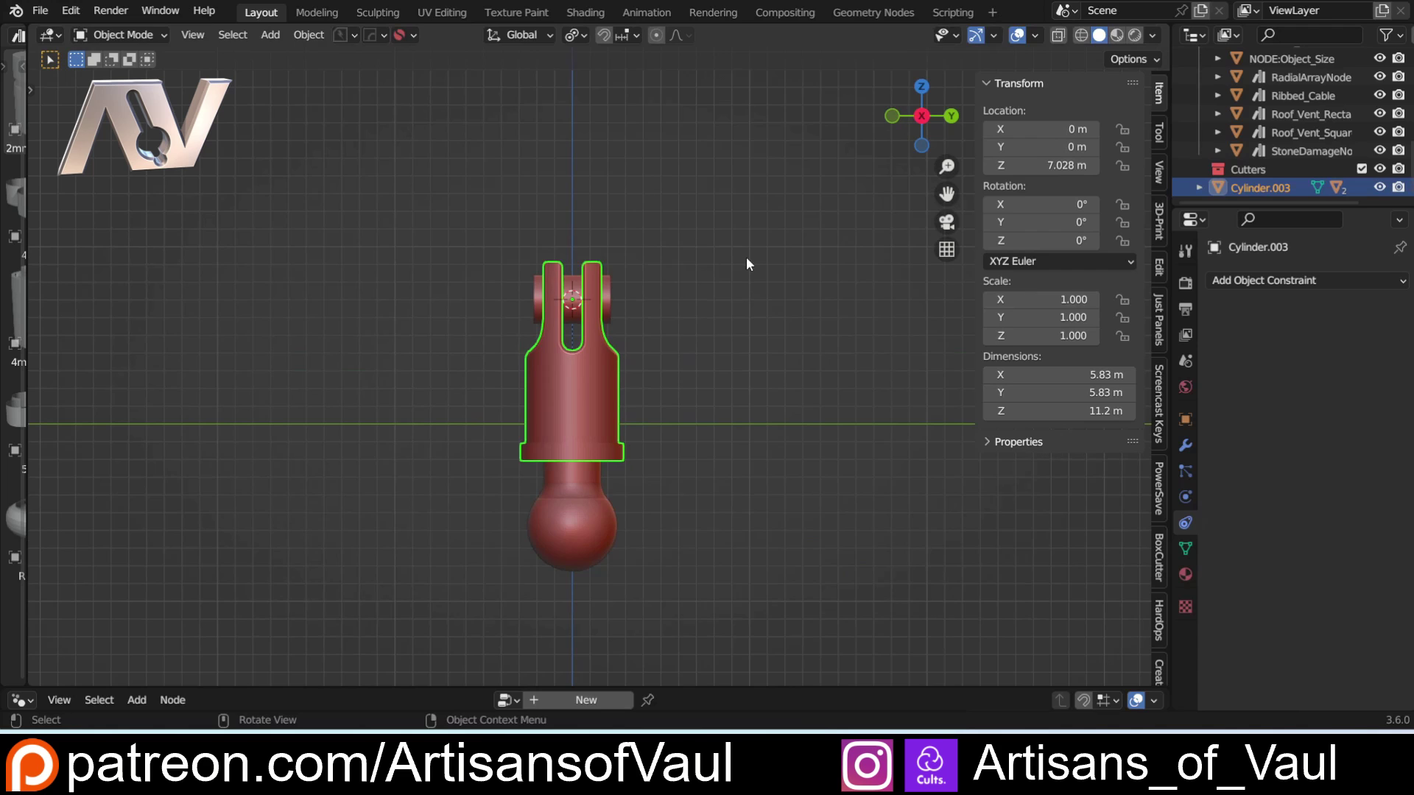
key(r)
click(691, 431)
click(471, 426)
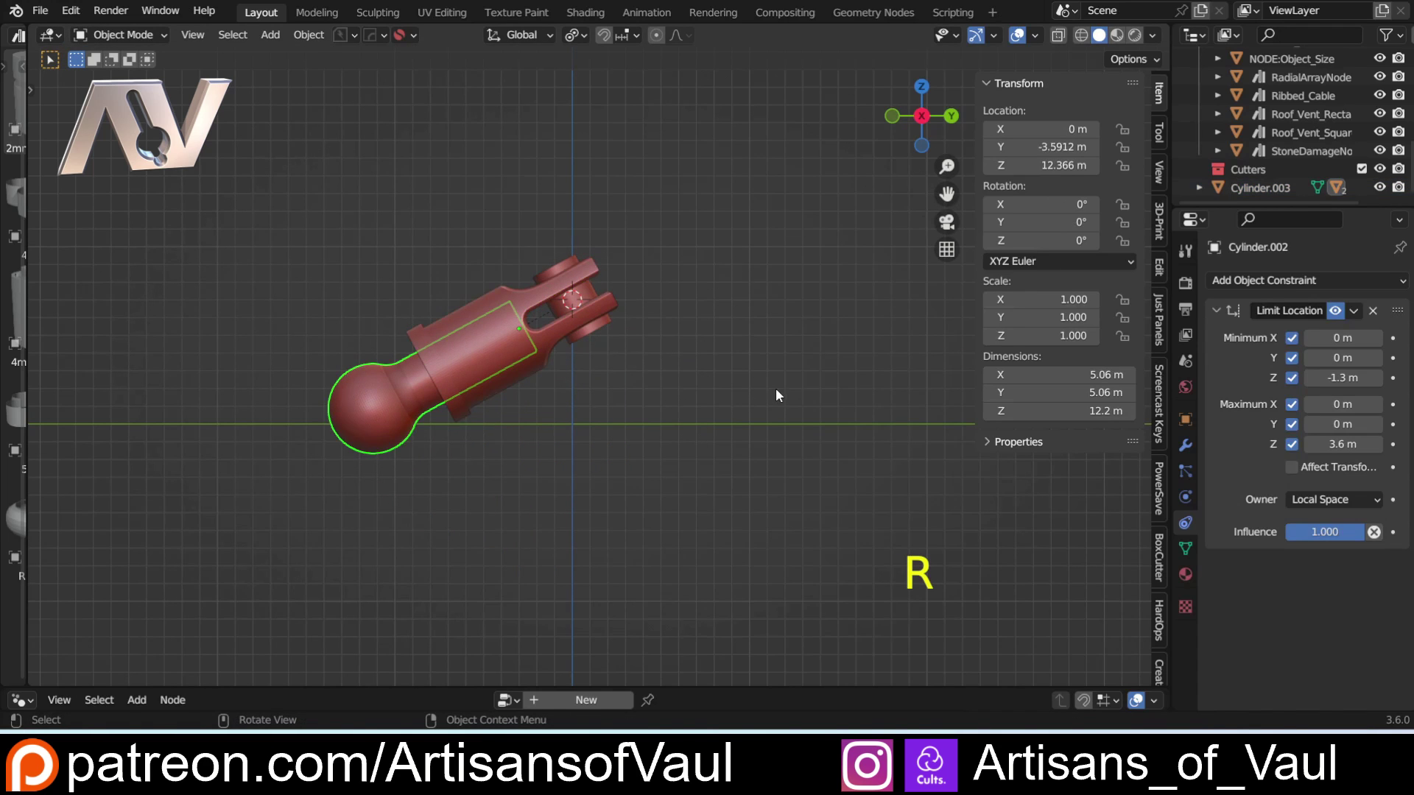
key(g)
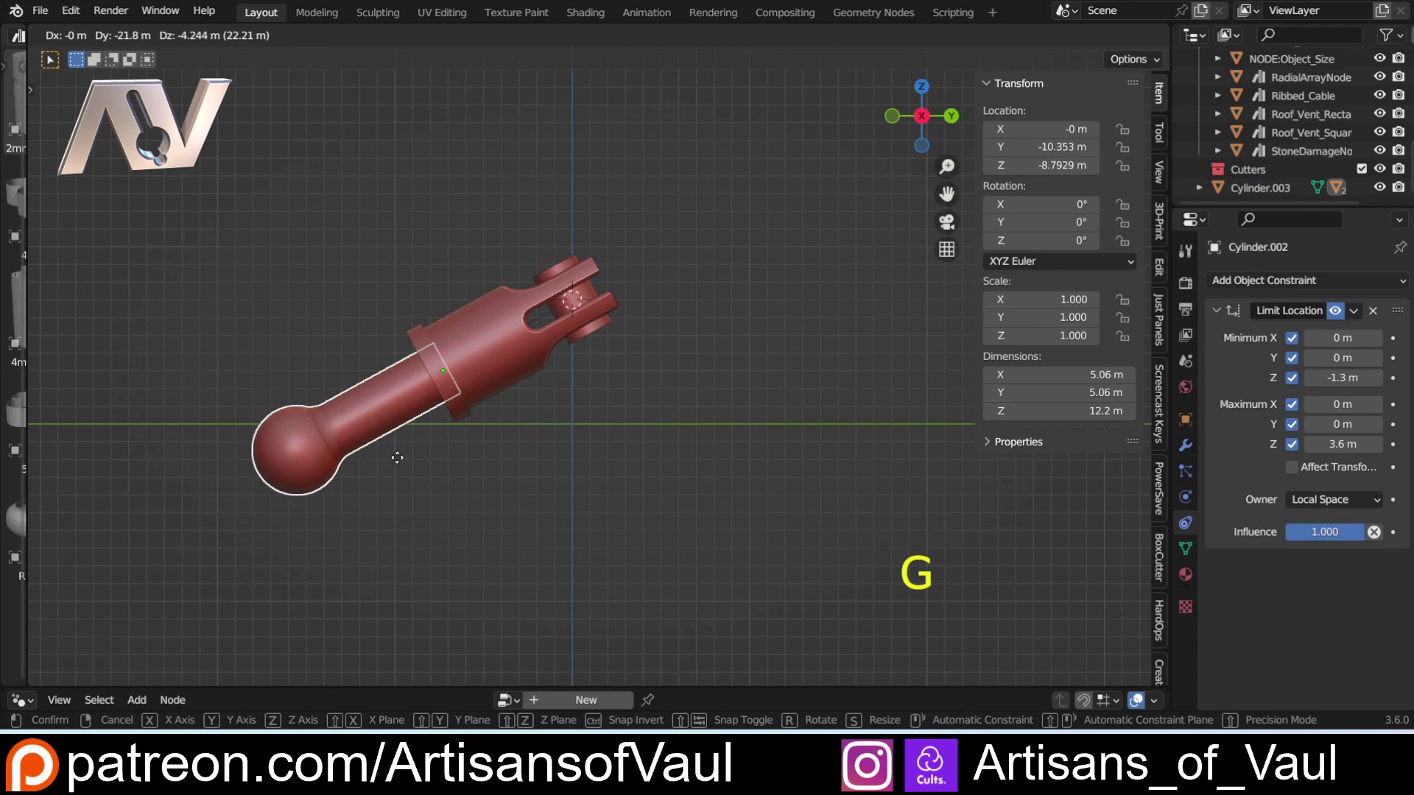
click(603, 329)
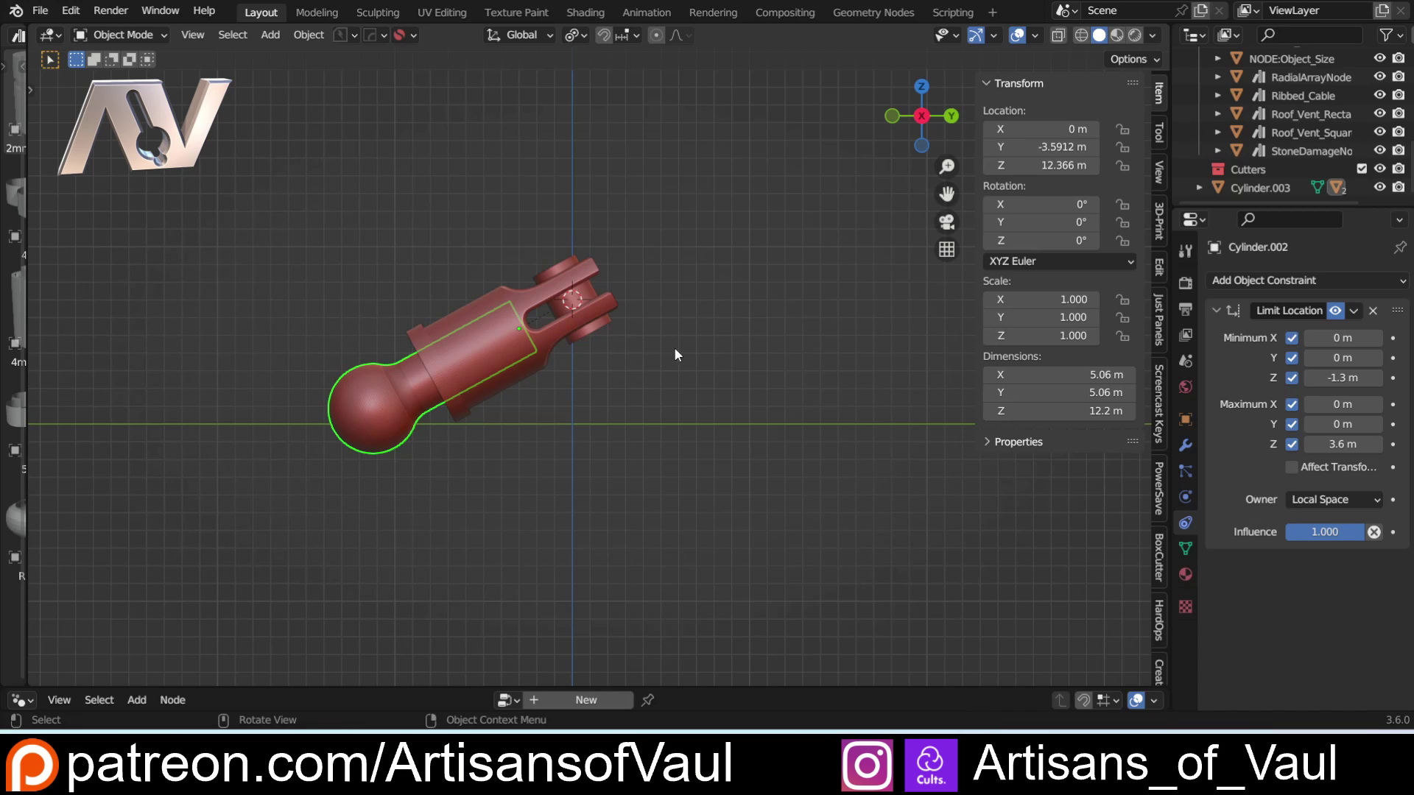
Set the forked body's X rotation to 0° and clear the selection.
click(556, 342)
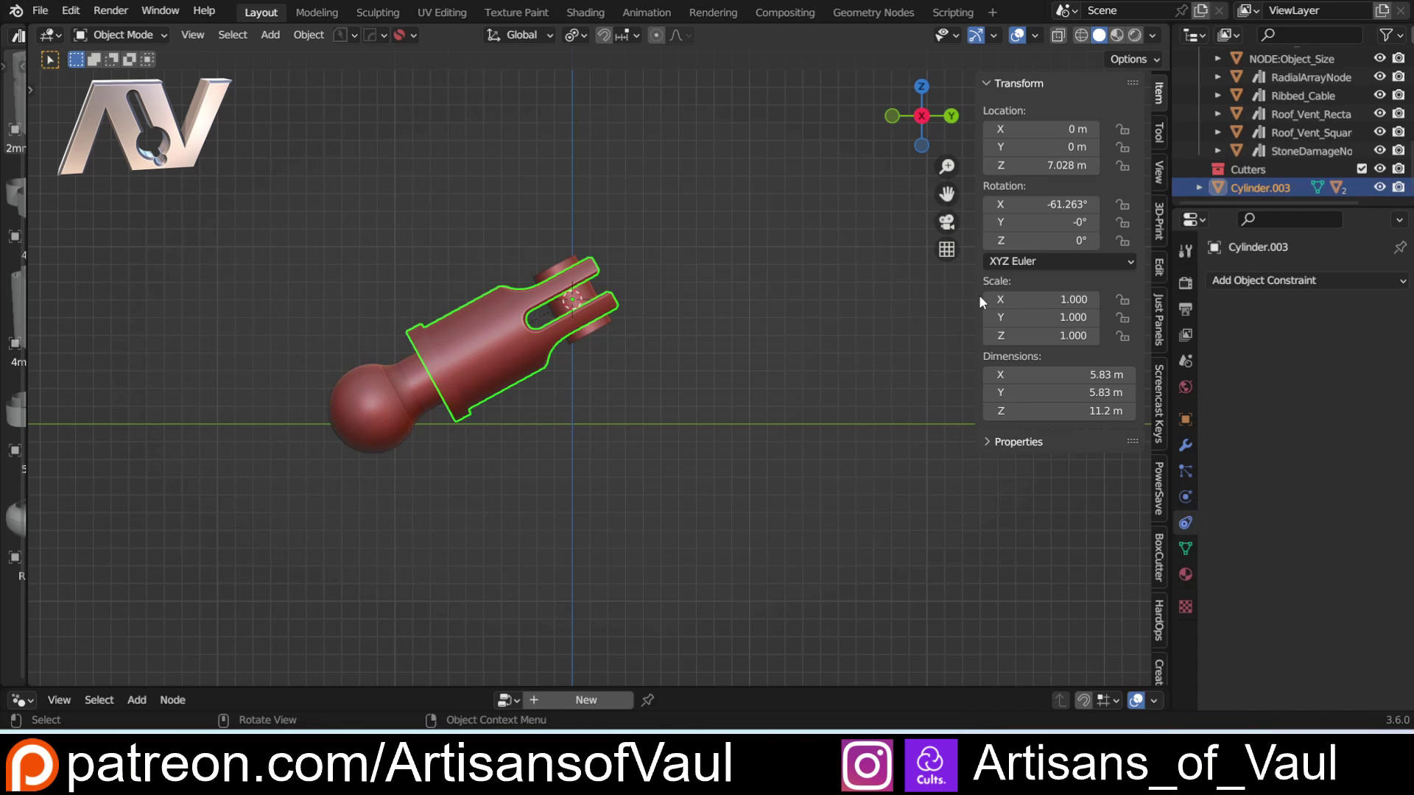
double_click(1045, 207)
text(0)
key(Return)
click(779, 294)
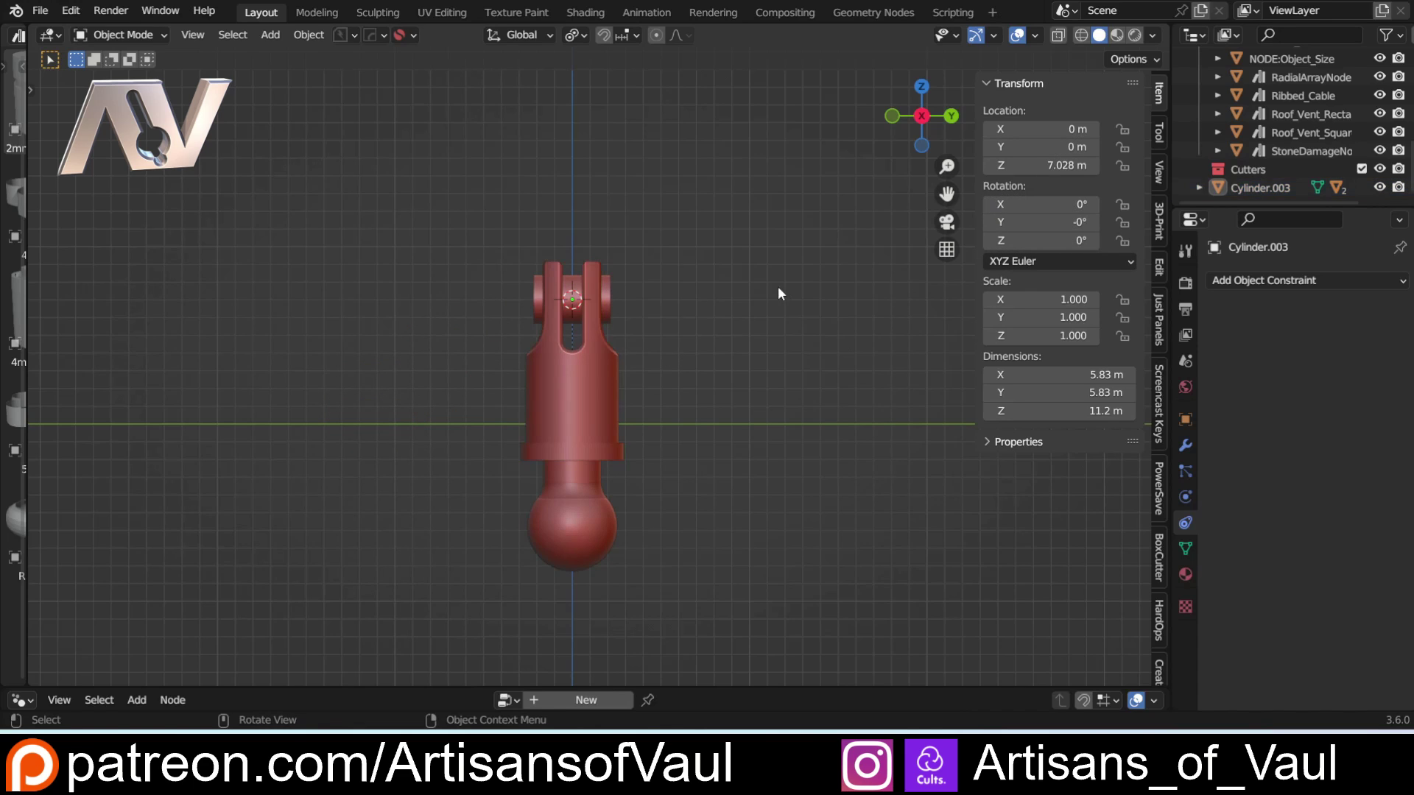
Move the forked body with its attached parts about 73 m along Y, away from the origin.
click(541, 510)
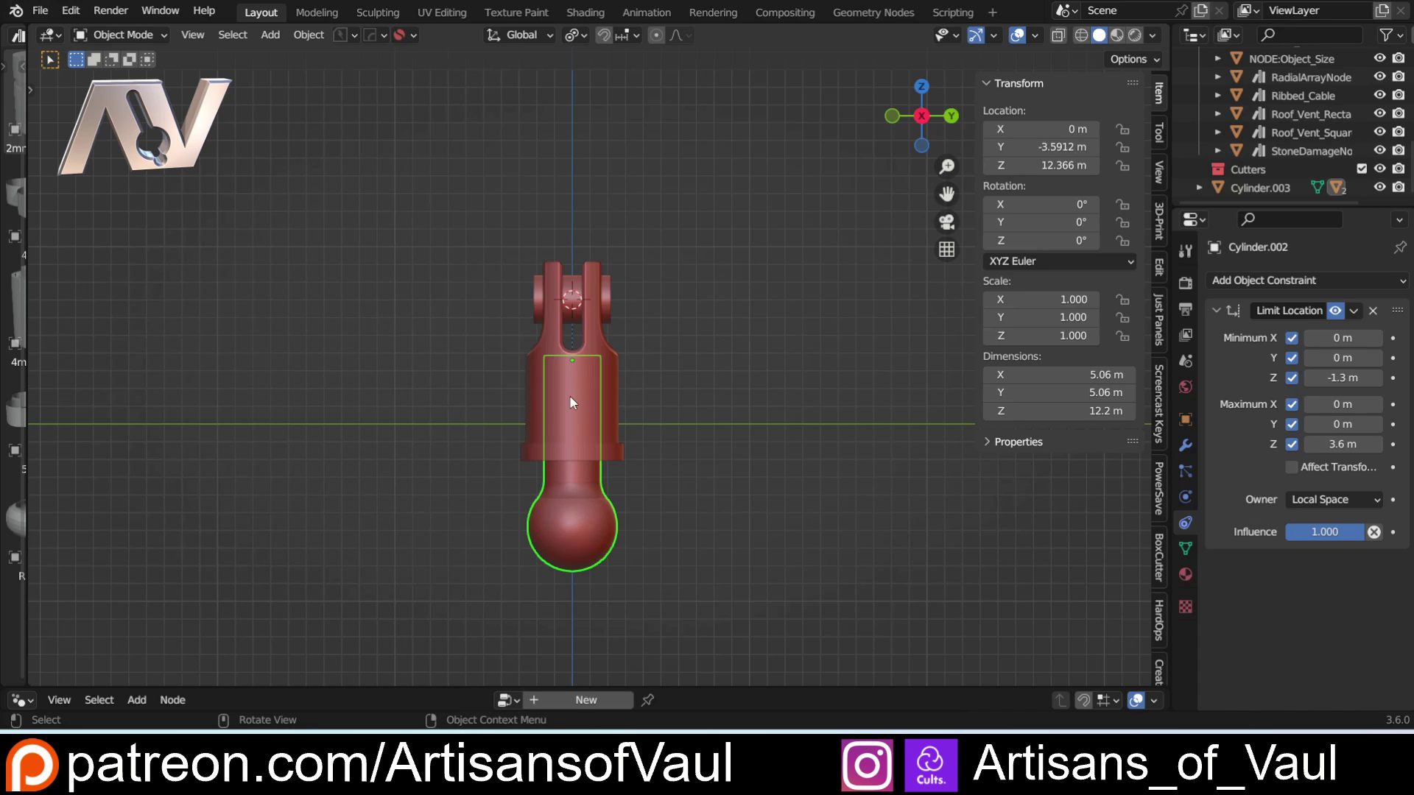
click(678, 311)
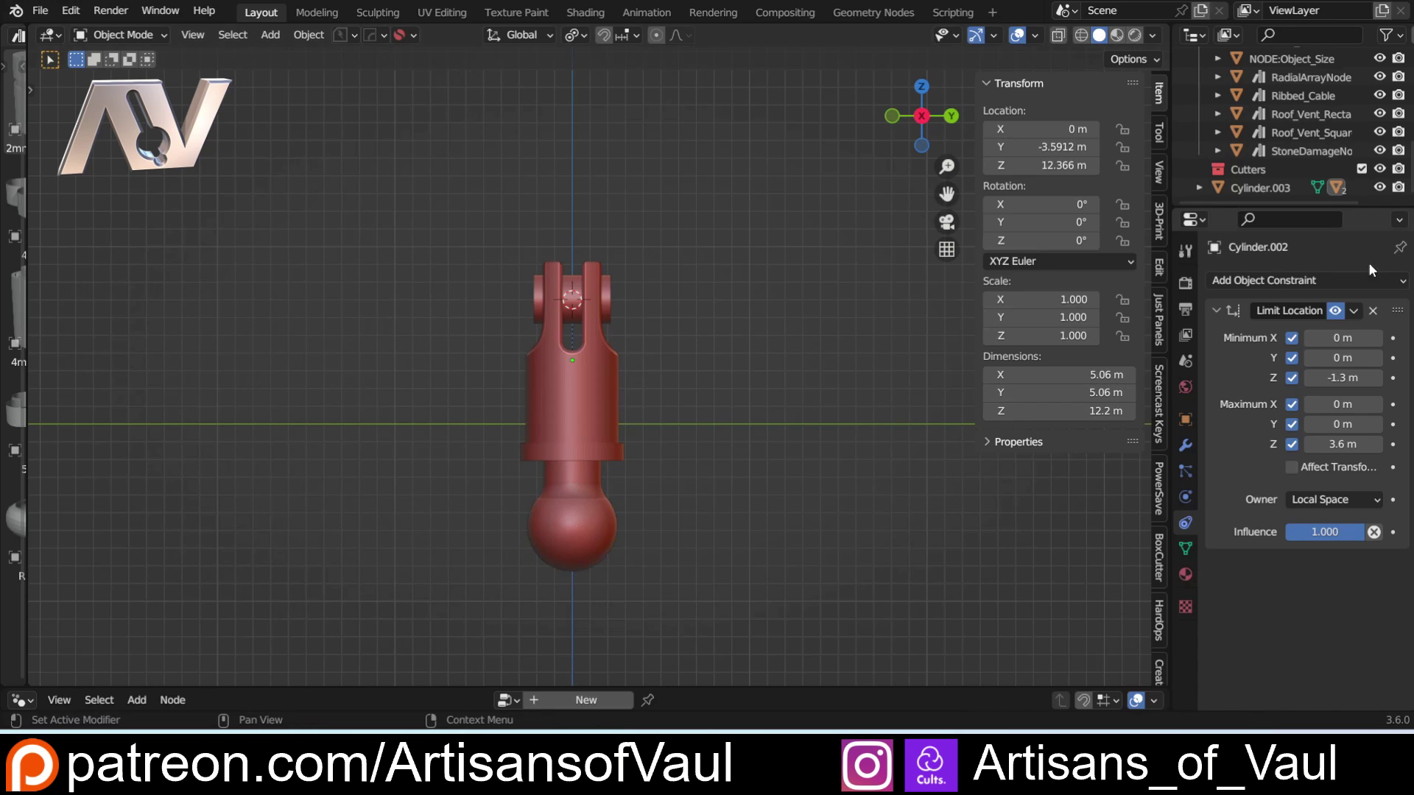
scroll(720, 302, down, 4)
click(589, 369)
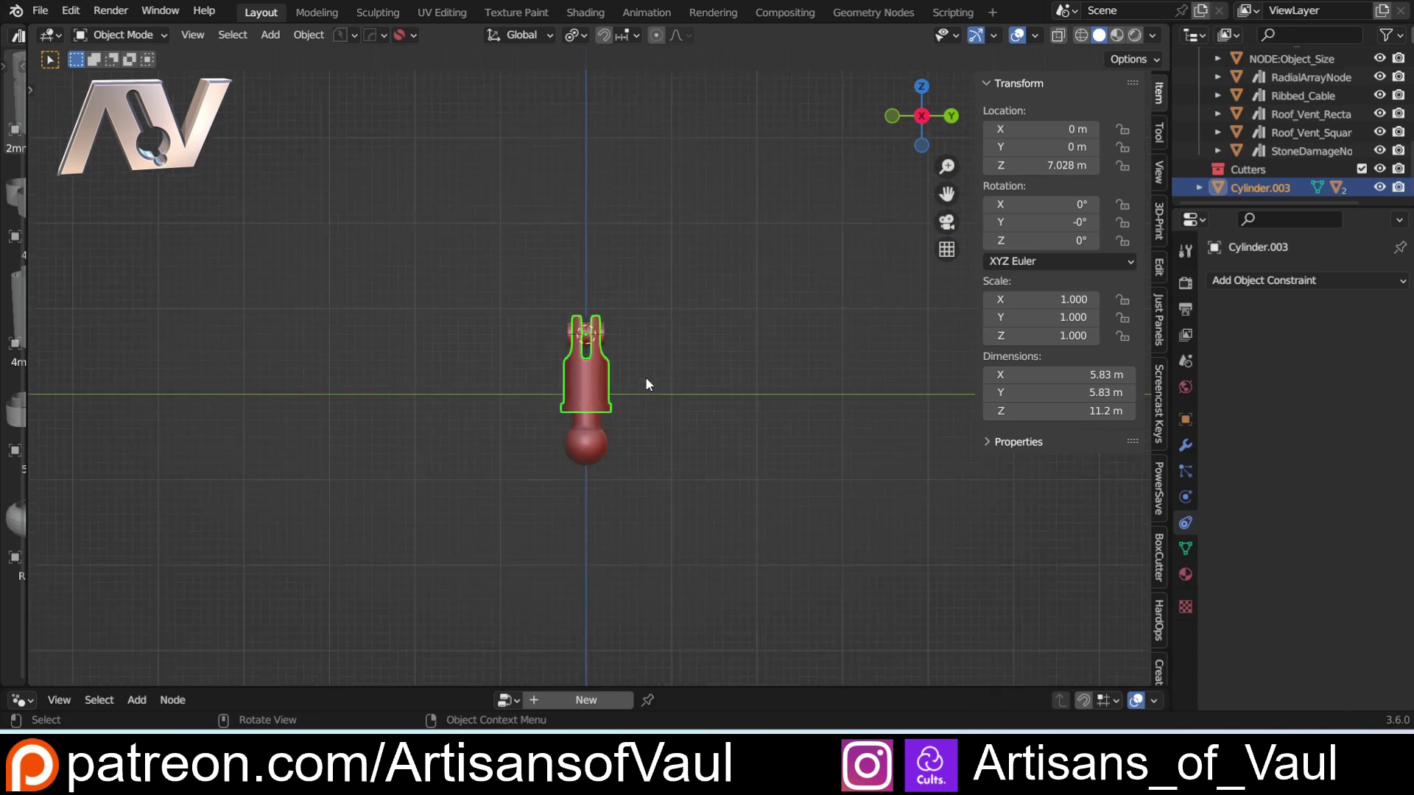
middle_drag(645, 384, 561, 403)
key(g)
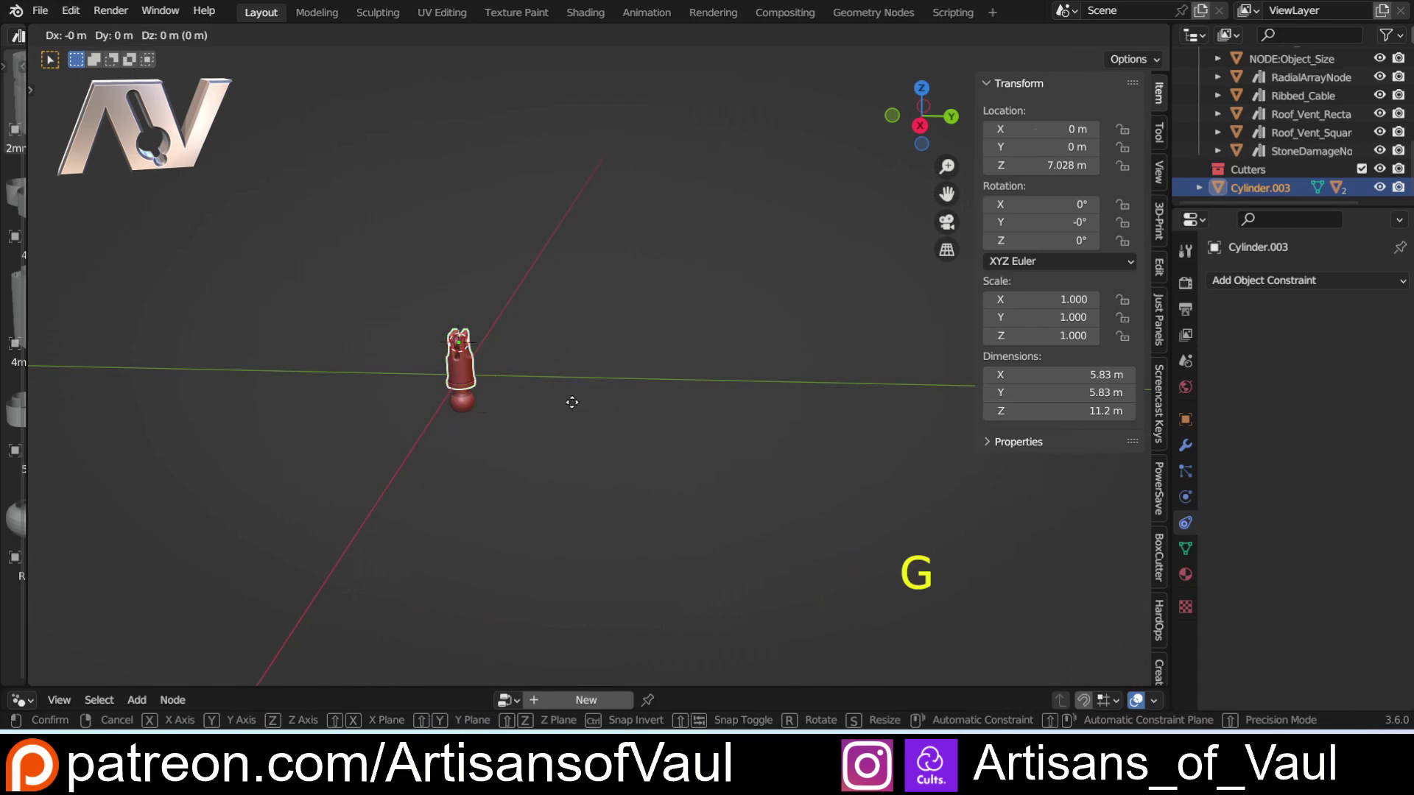
click(921, 417)
middle_drag(920, 417, 449, 379)
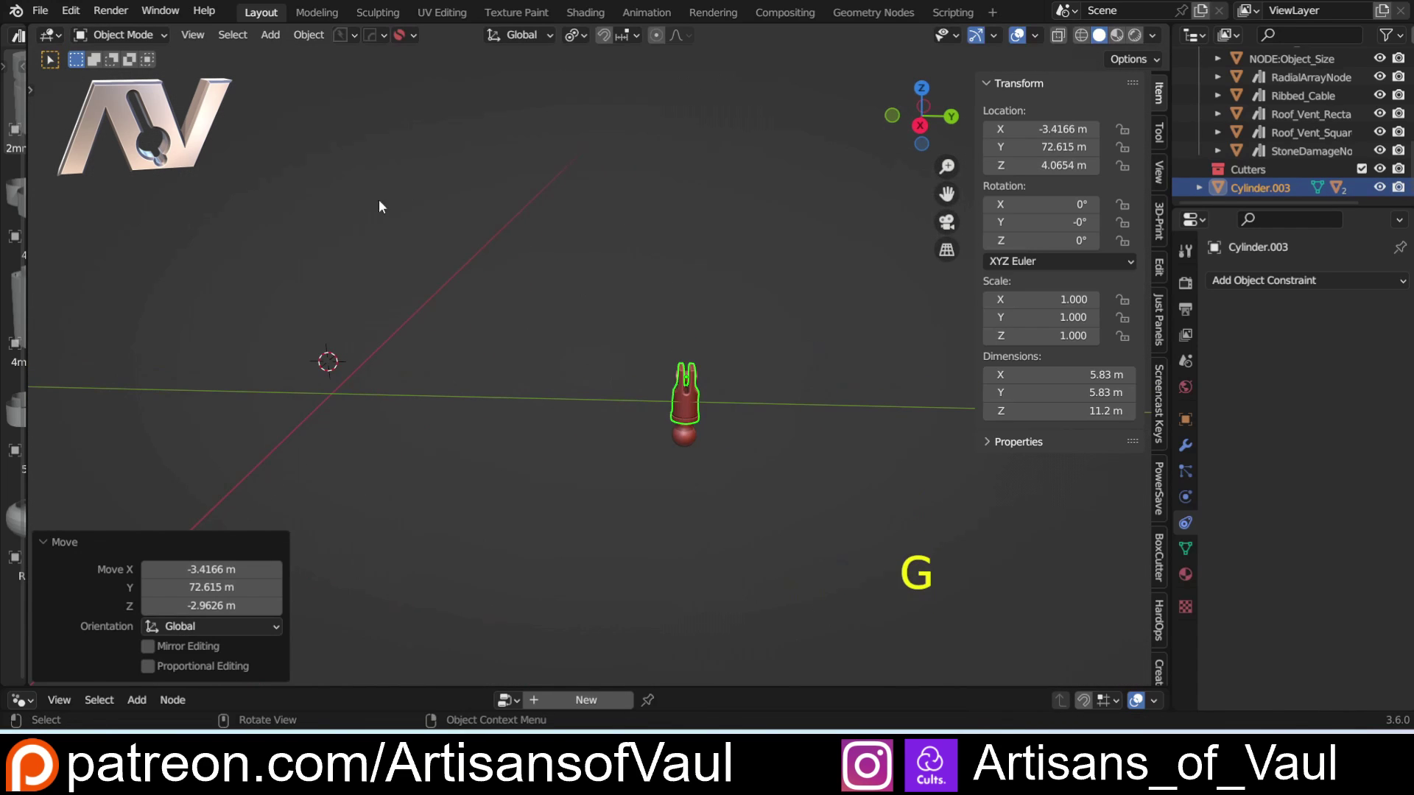
Reset the forked body's X location to 0 m.
scroll(648, 406, up, 3)
shift+middle_drag(611, 434, 556, 401)
middle_drag(528, 365, 423, 399)
key(BackSpace)
middle_drag(482, 339, 274, 331)
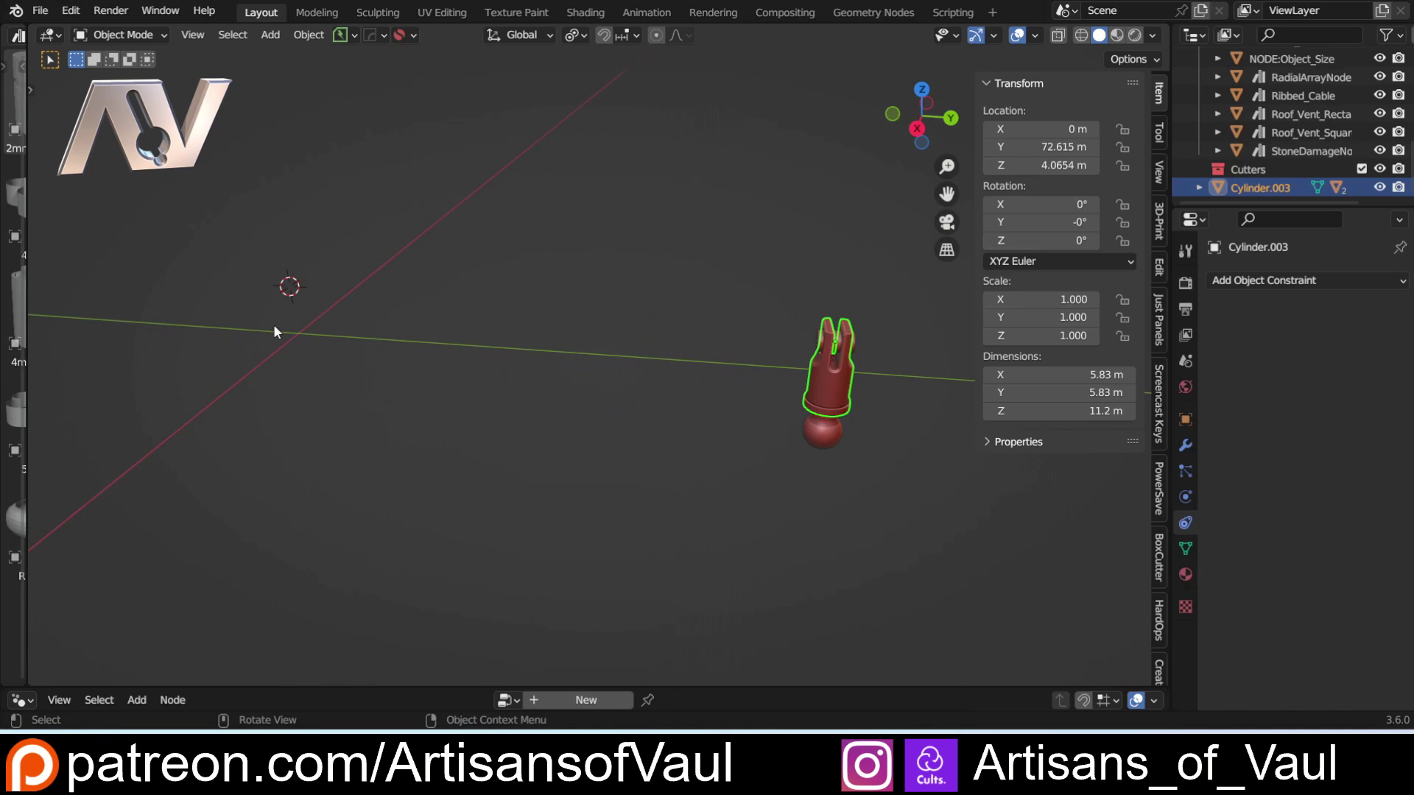
Leave local view and deselect the ball joint's forked body.
key(KP_Divide)
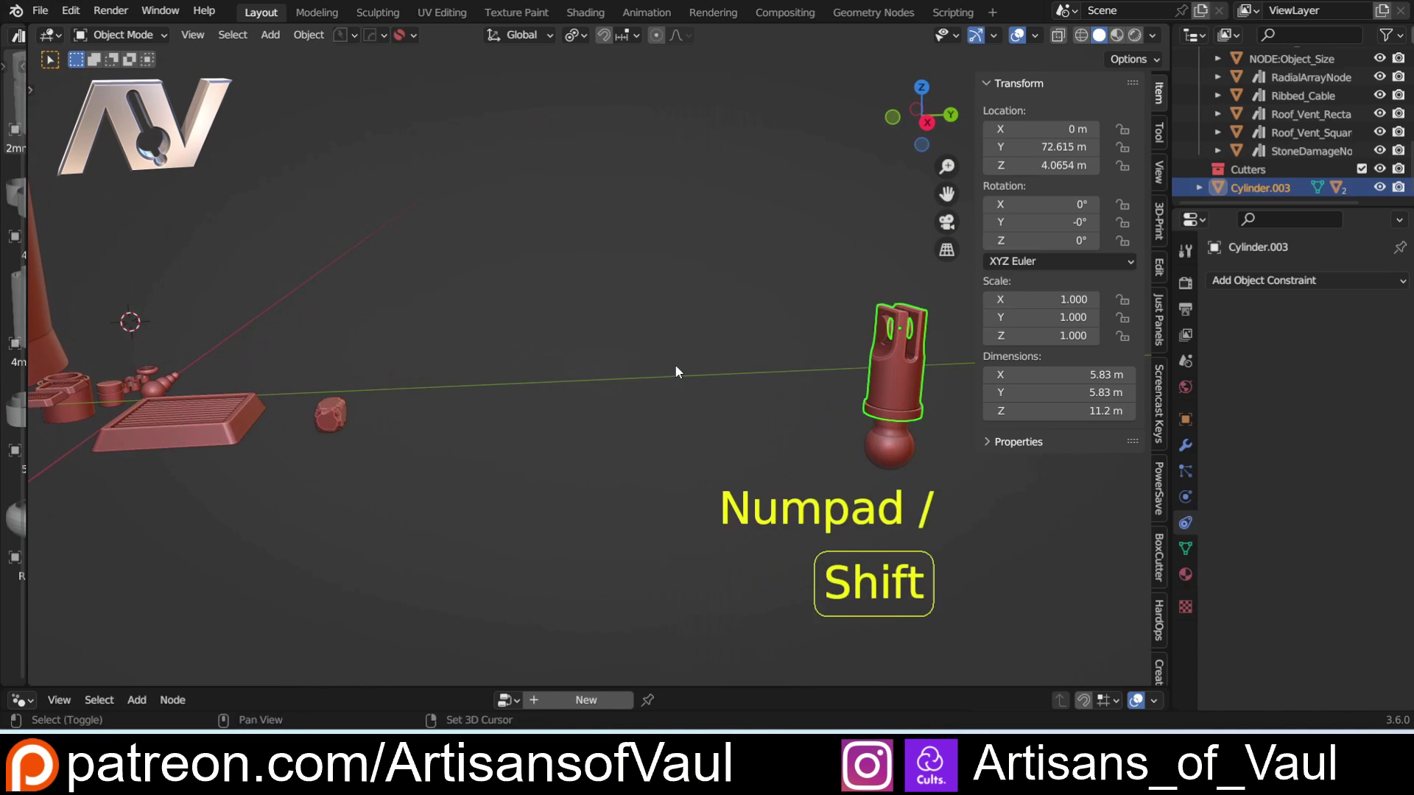
key(KP_Divide)
middle_drag(573, 442, 659, 376)
click(615, 449)
scroll(613, 374, up, 2)
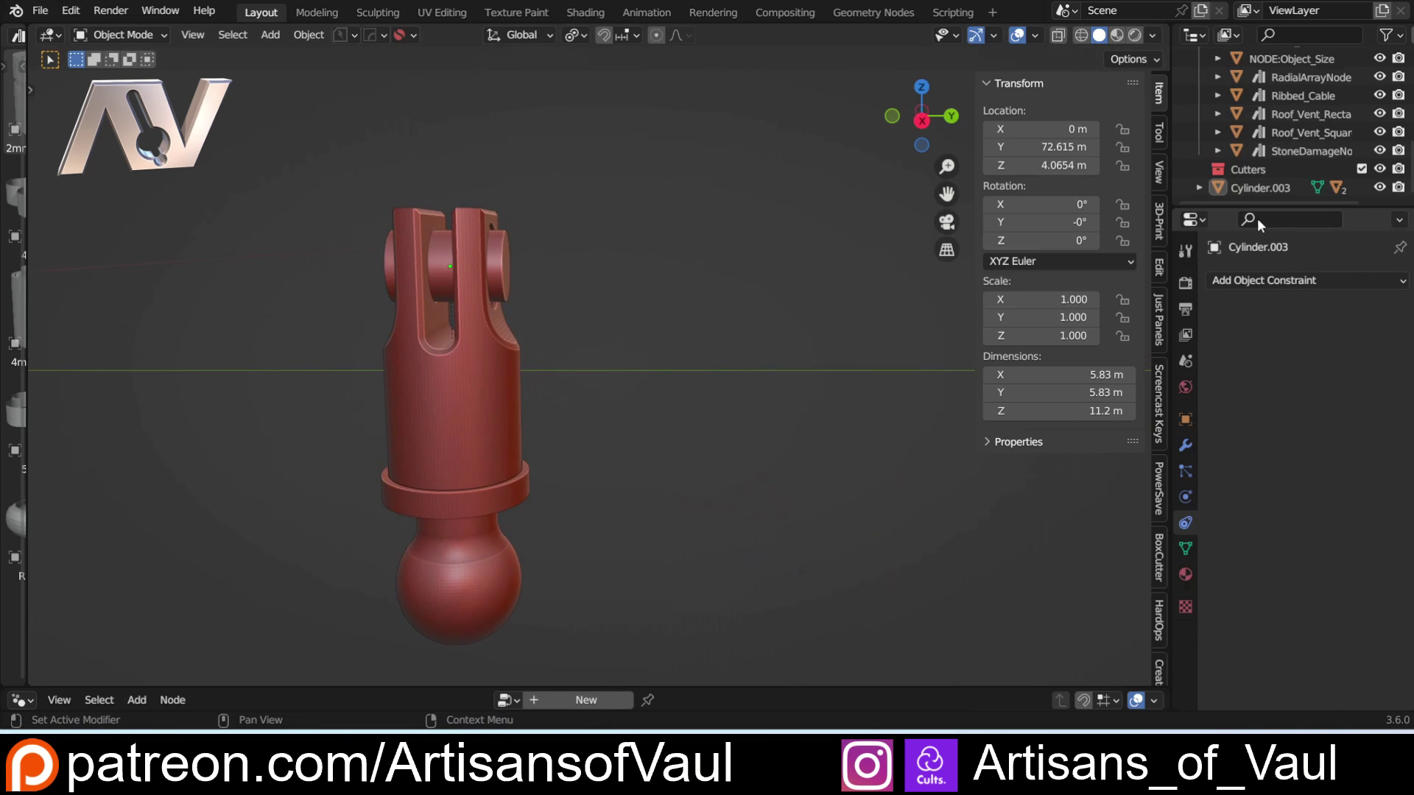
Enlarge the Outliner, expand Cylinder.003 and select its child objects Cylinder.002 and Cylinder.004 in turn.
drag(1242, 208, 1245, 600)
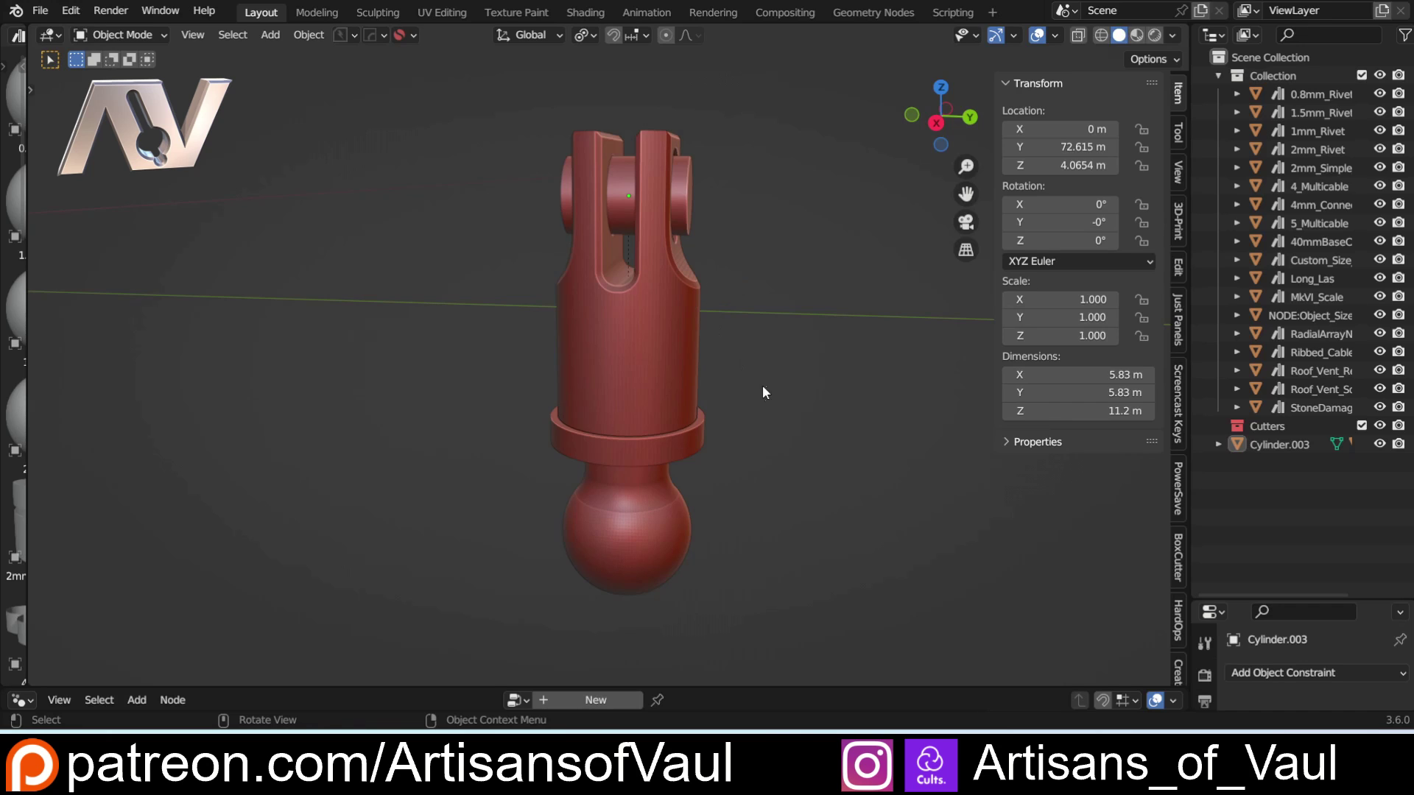
drag(384, 140, 791, 631)
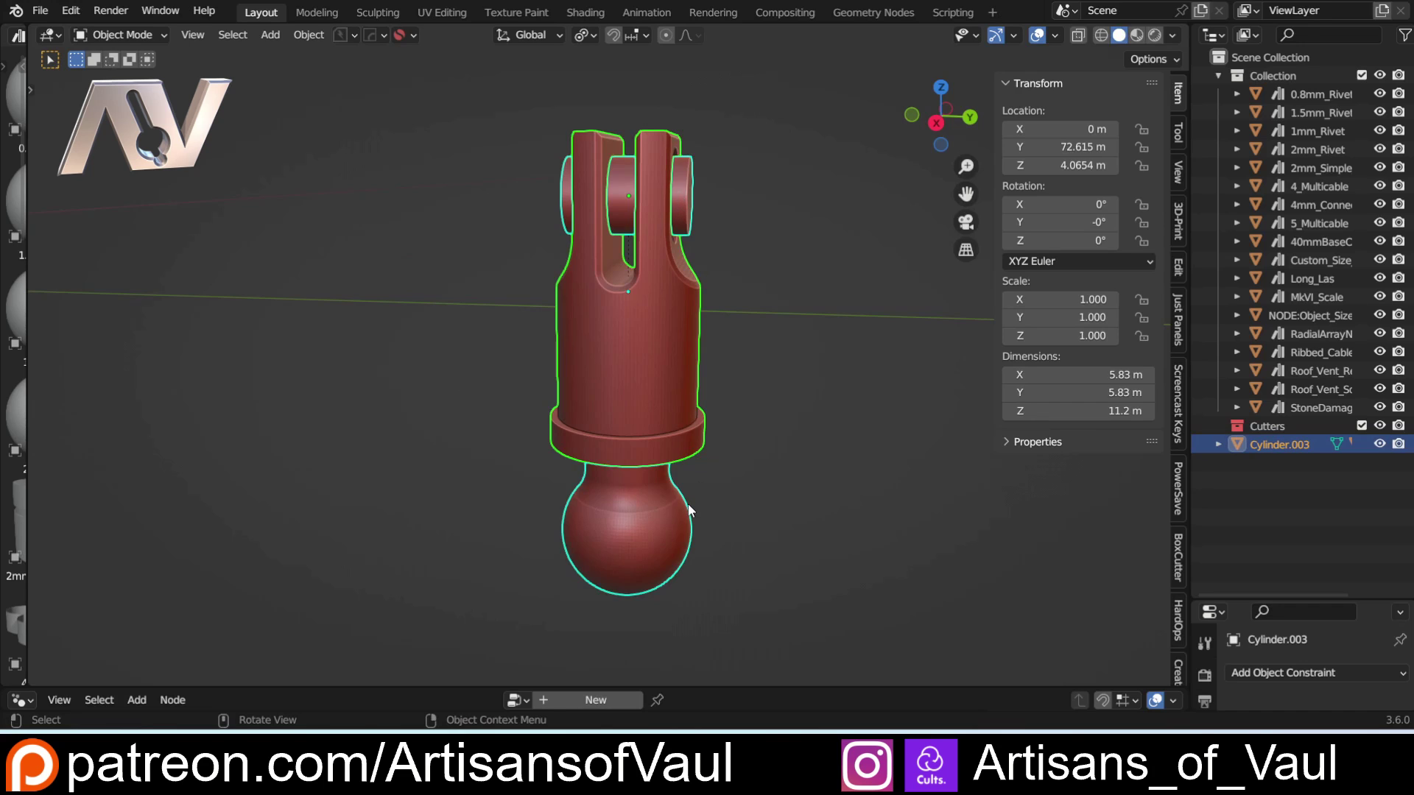
click(1283, 444)
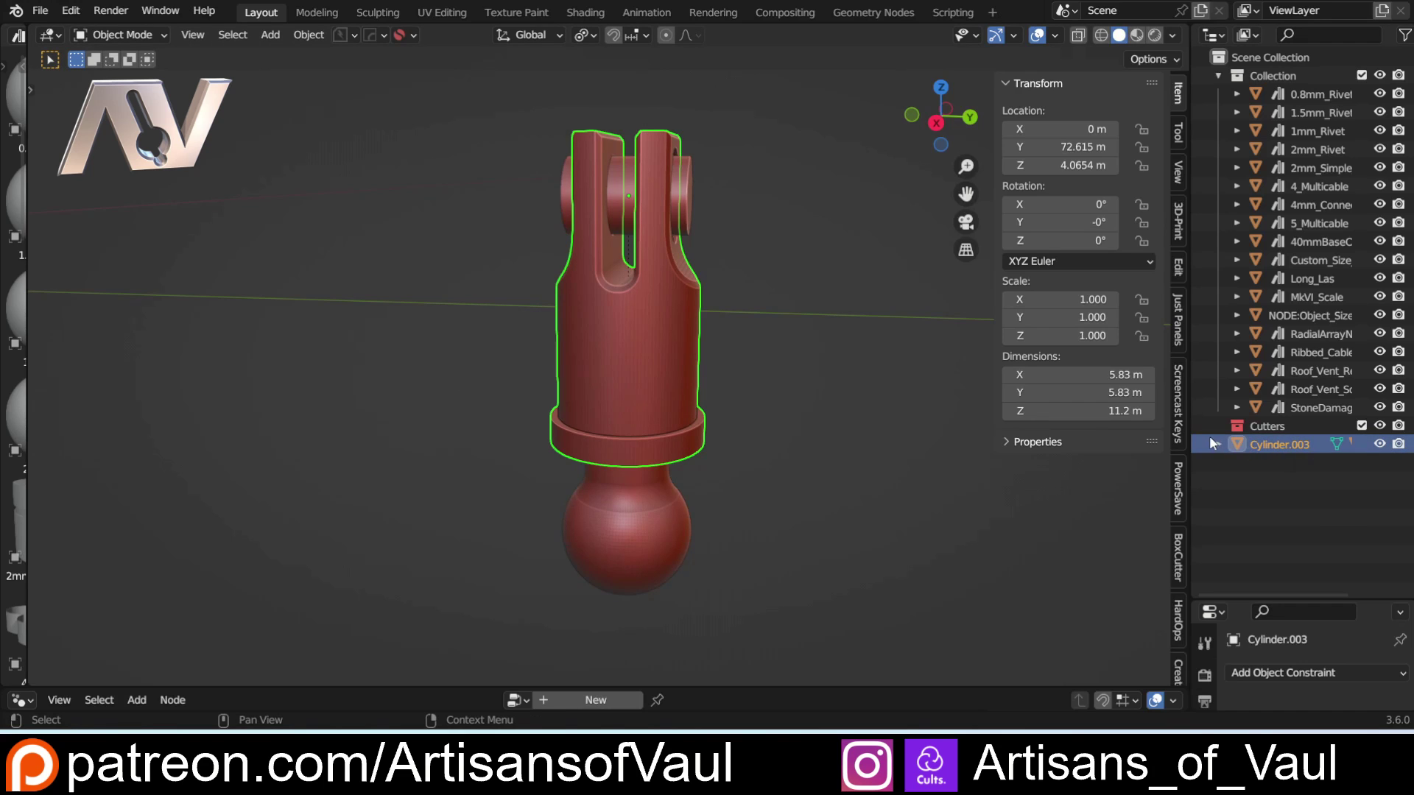
click(1217, 444)
click(1281, 482)
click(1280, 501)
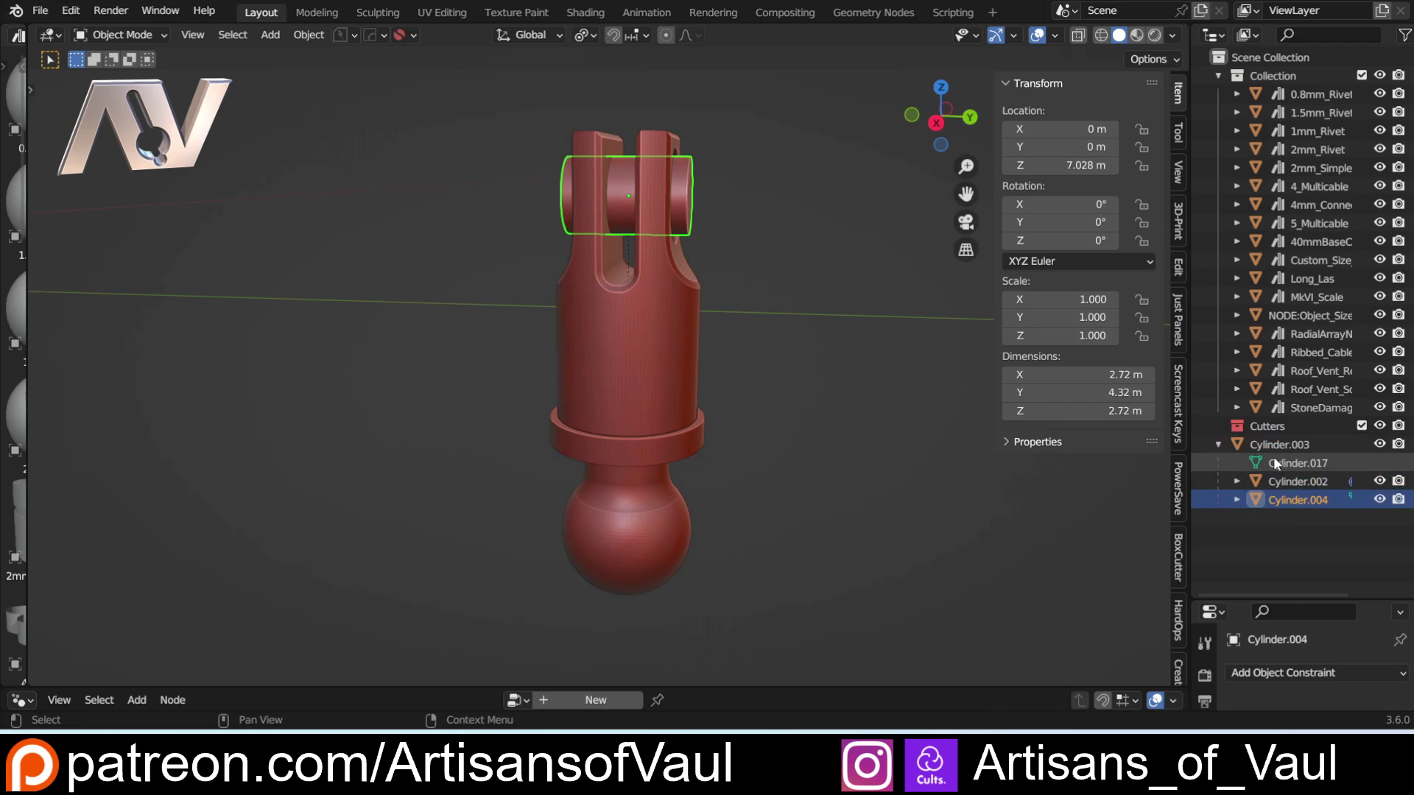
Move all the ball joint parts into a new collection named Piston and mark that collection as an asset.
click(1218, 444)
drag(343, 77, 838, 635)
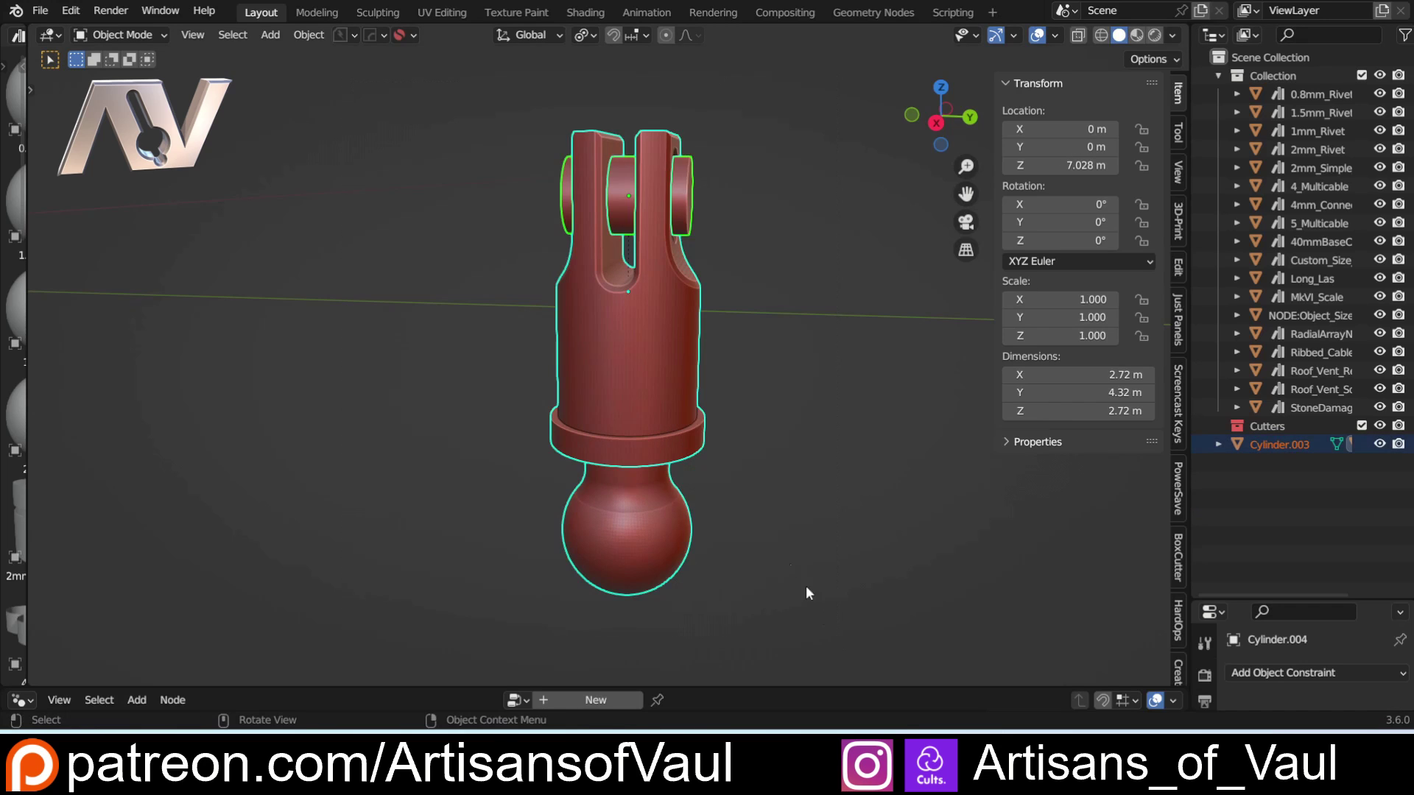
key(m)
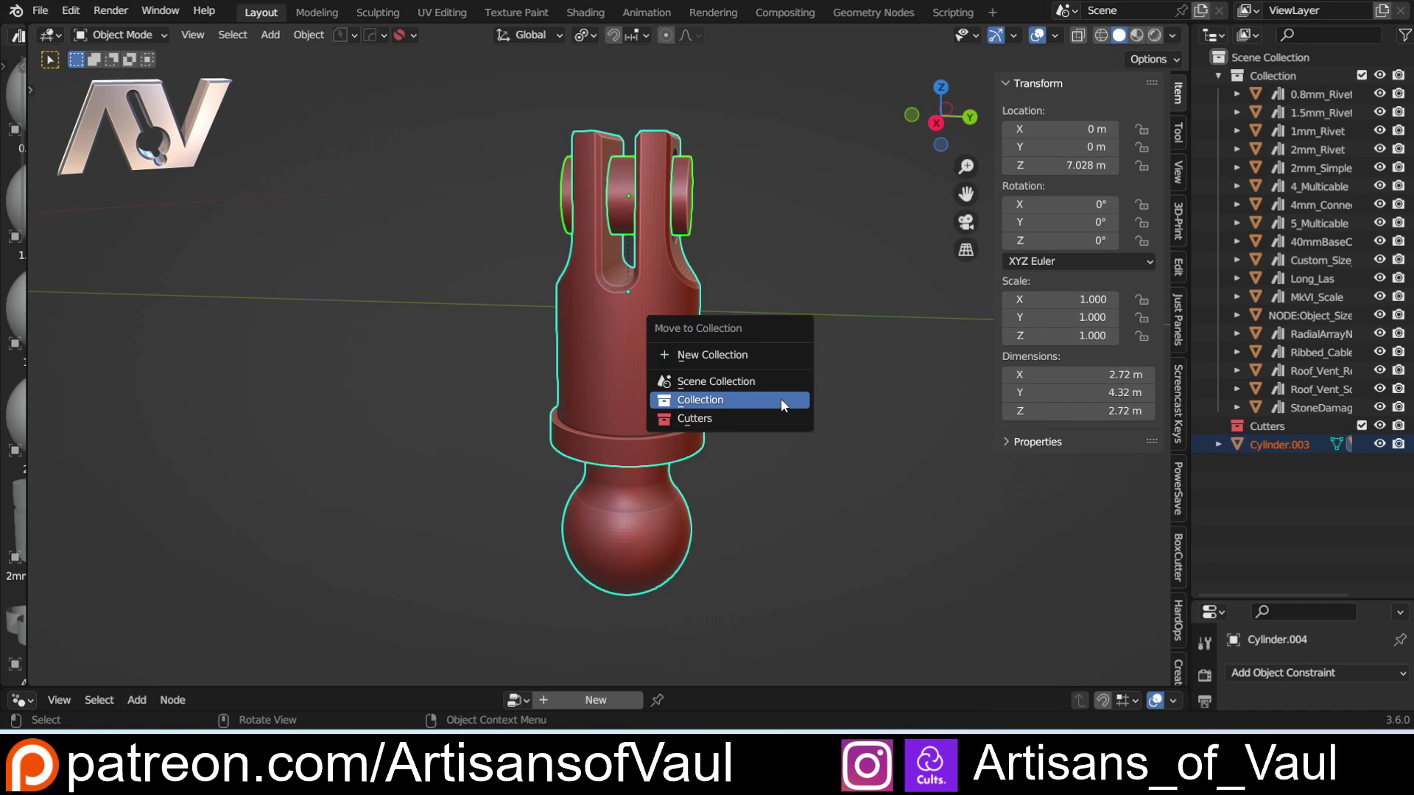
click(745, 355)
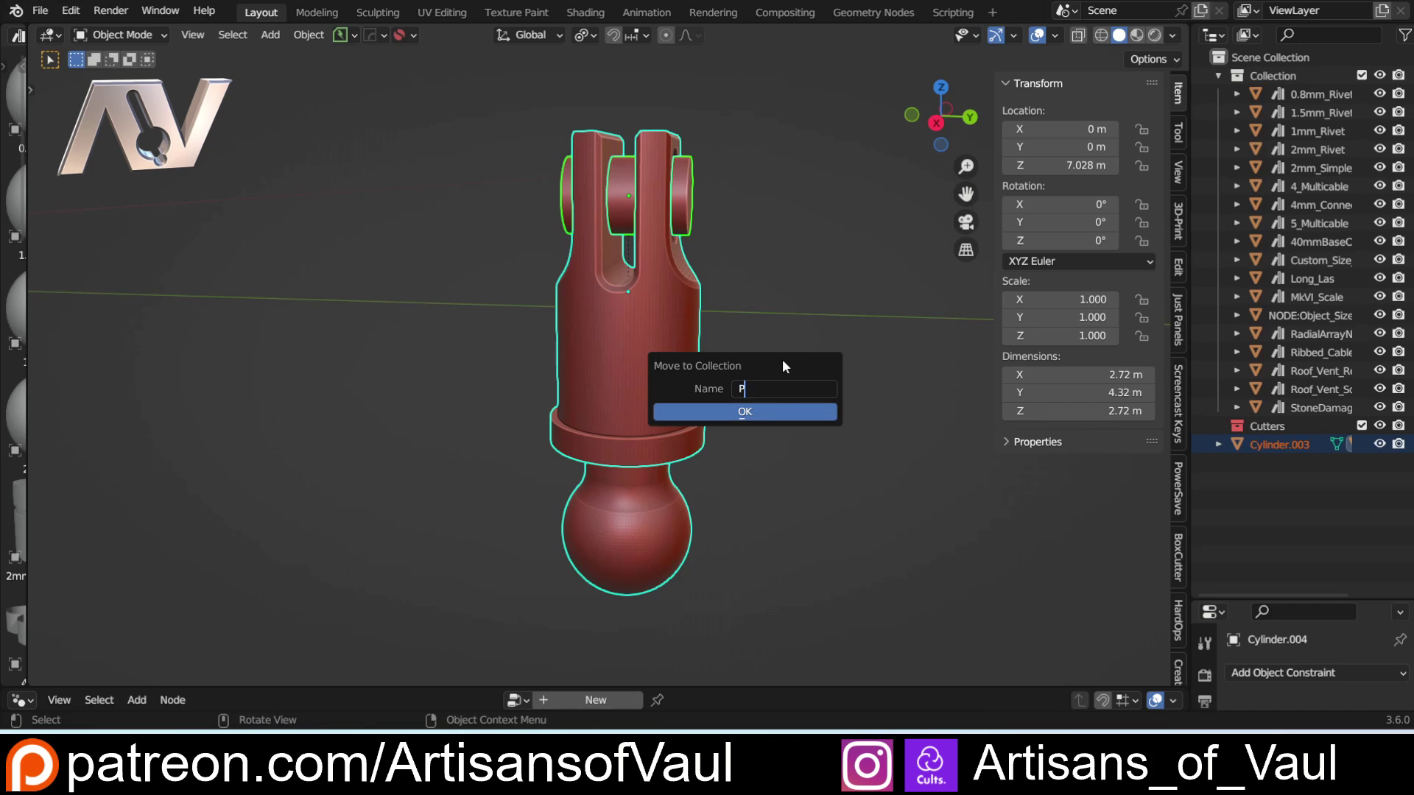
key(Return)
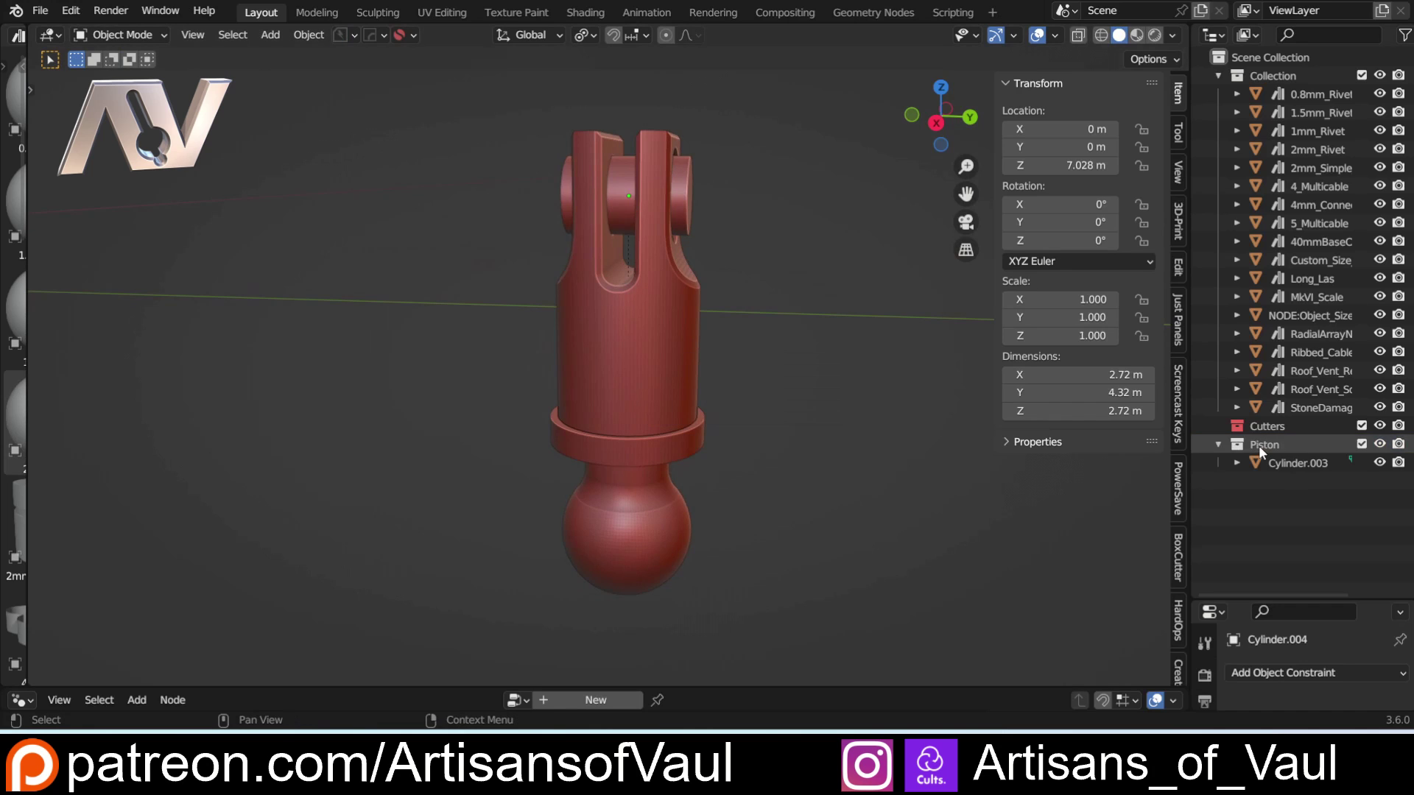
right_click(1258, 445)
click(1253, 445)
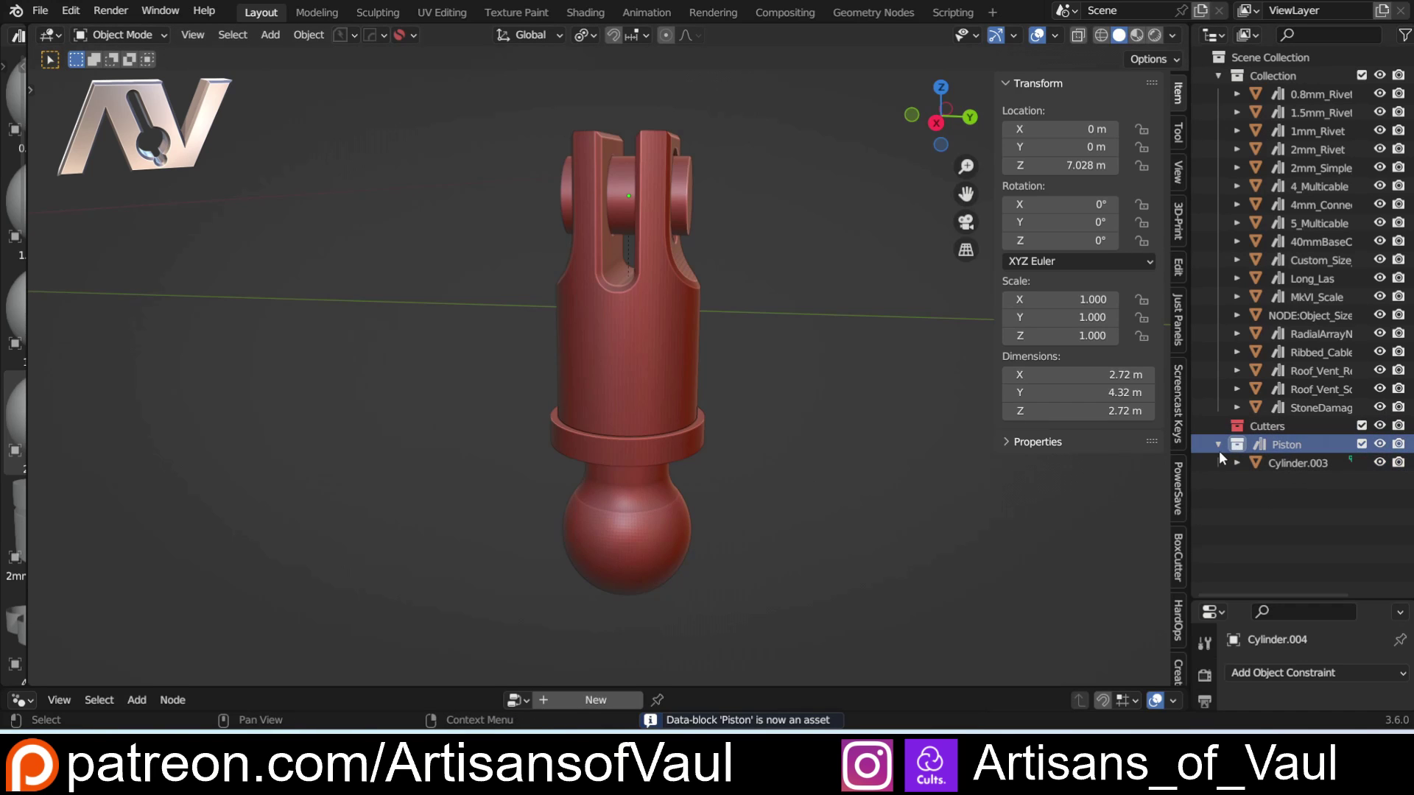
Enlarge the Asset Browser and add an asset catalog named Pistons under All.
drag(24, 378, 663, 374)
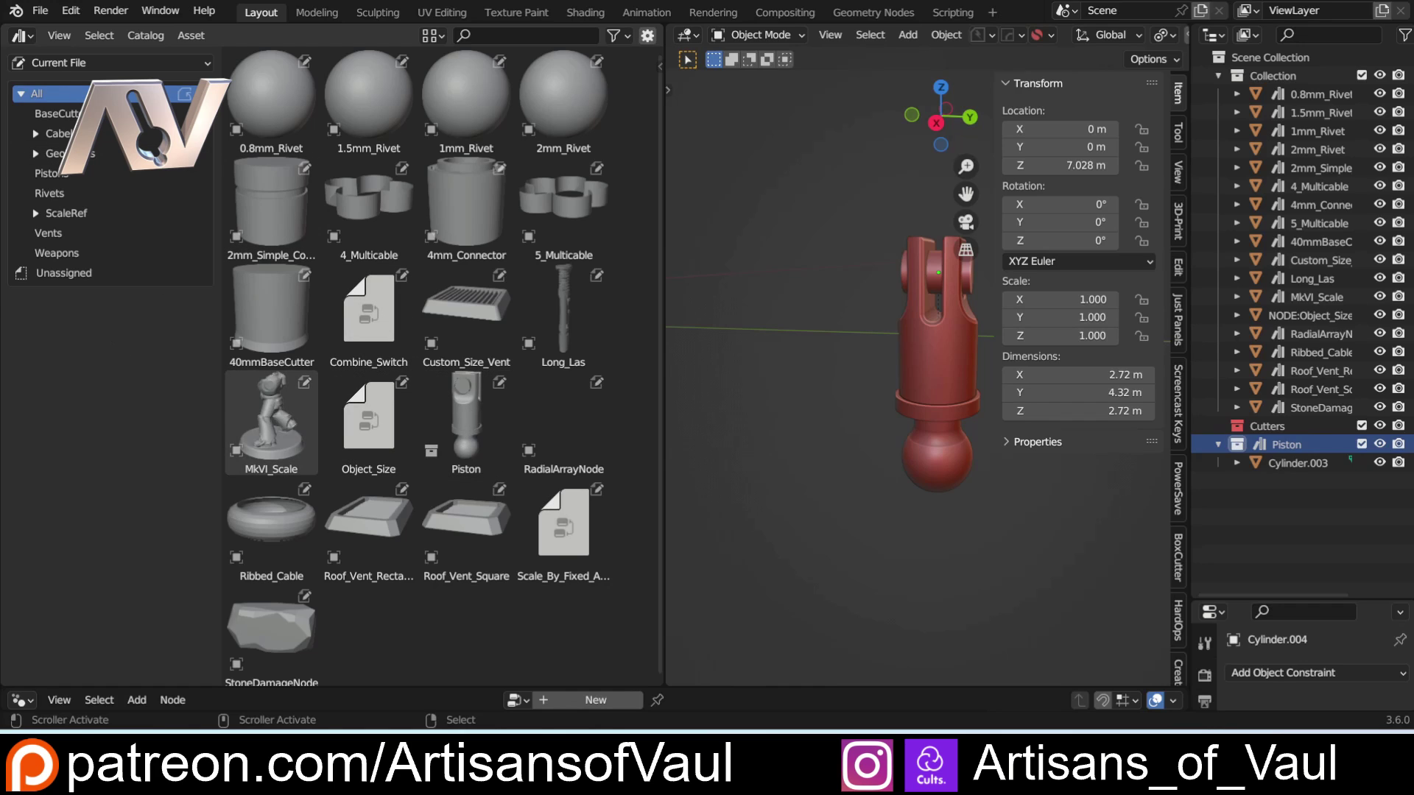
click(184, 94)
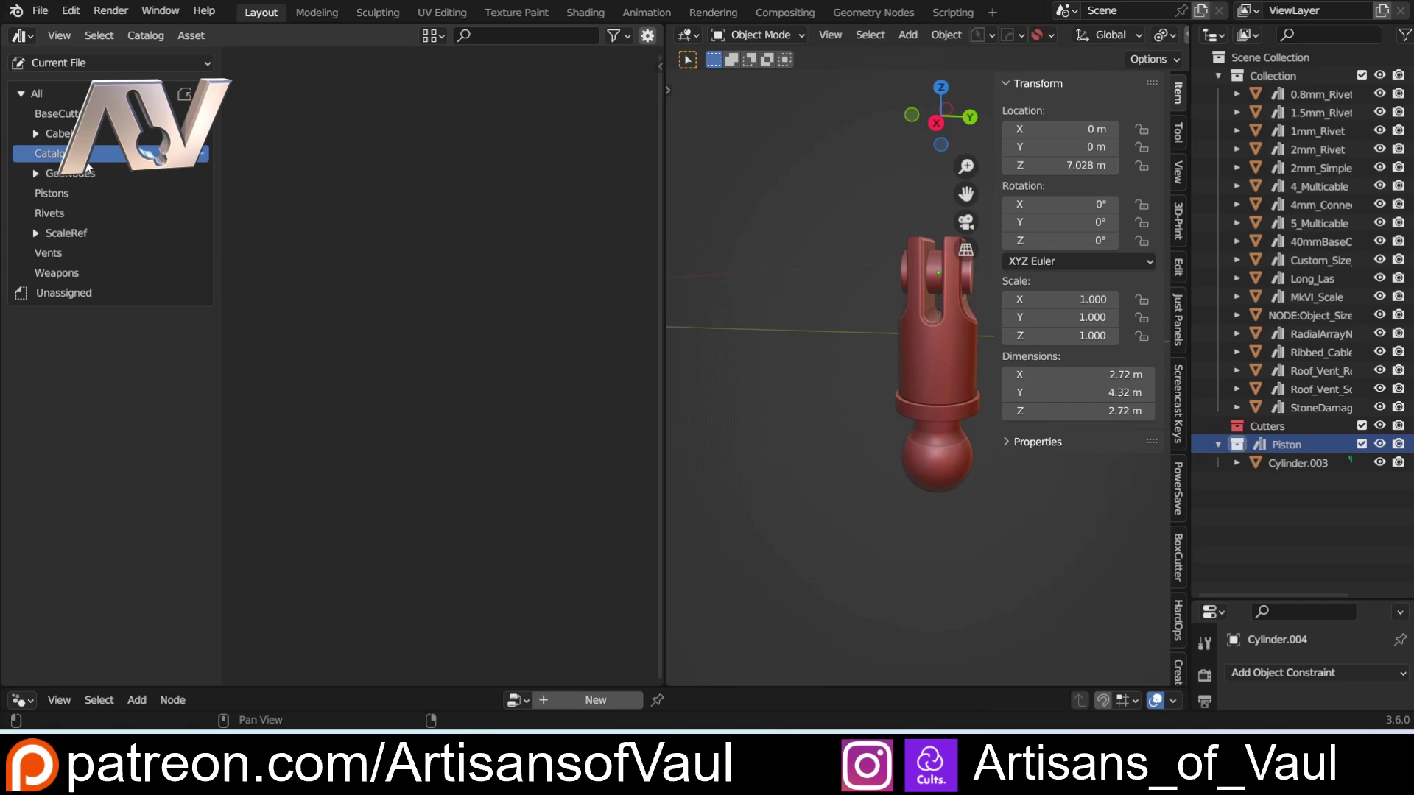
double_click(87, 156)
text(Piston)
key(Return)
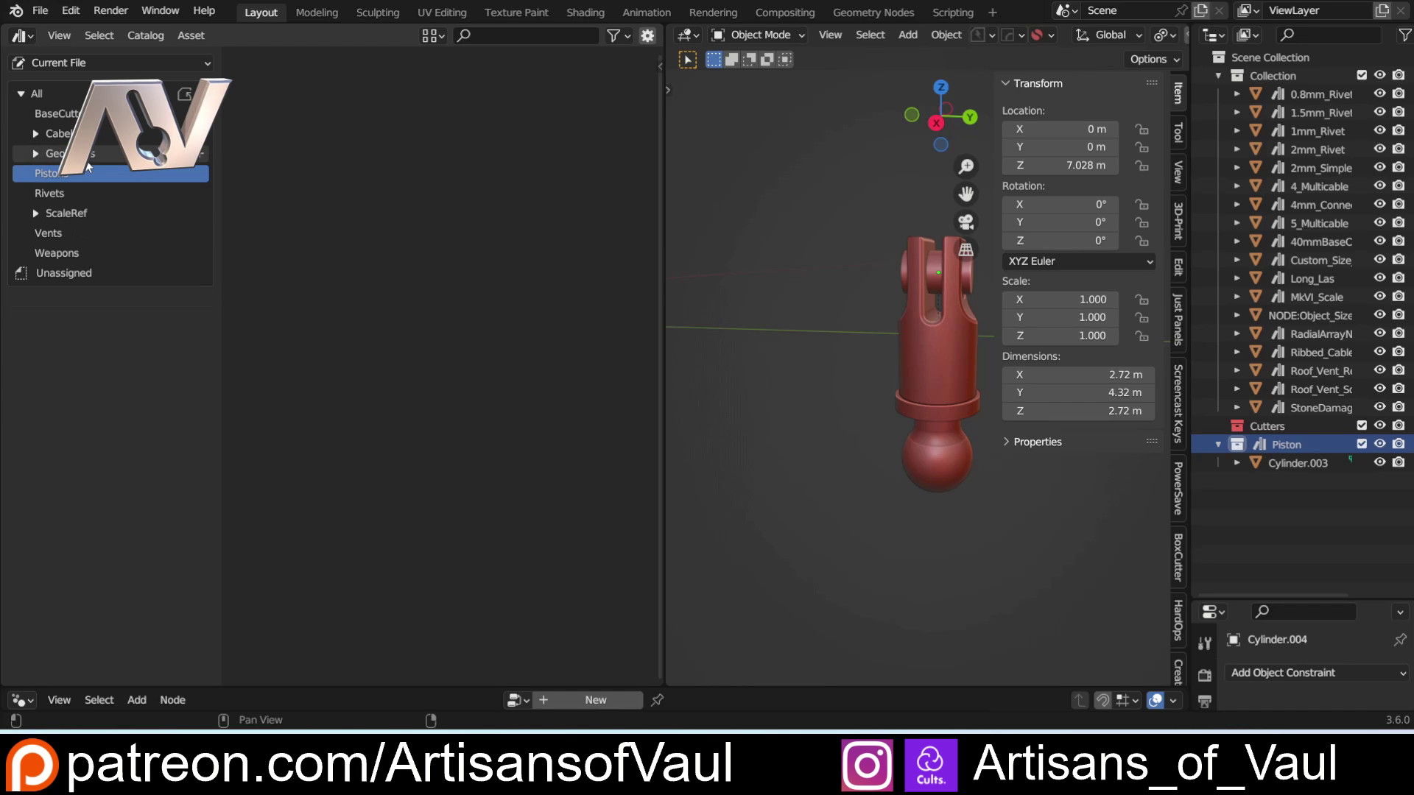
Assign the Piston asset to the Pistons catalog and display that catalog's contents.
click(37, 93)
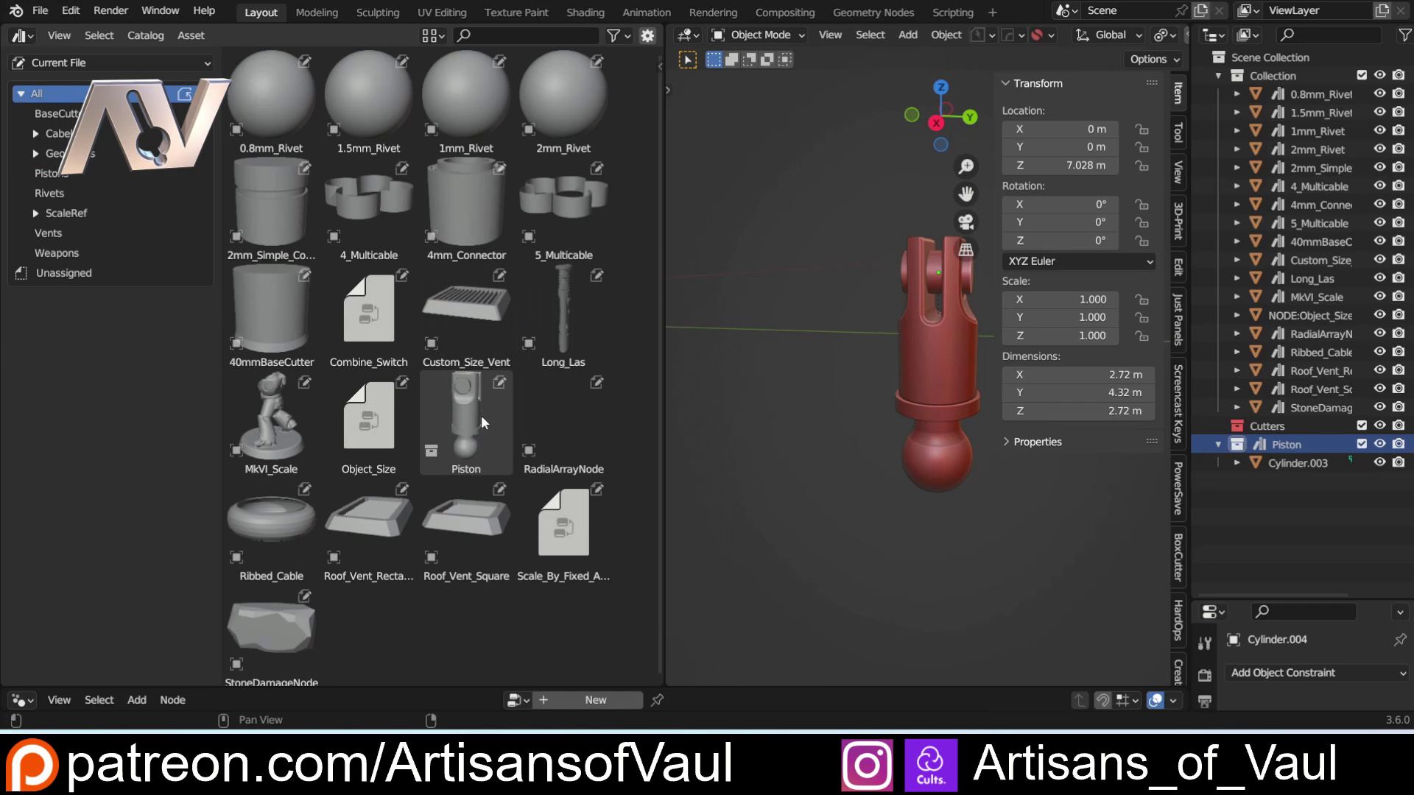
drag(466, 423, 82, 175)
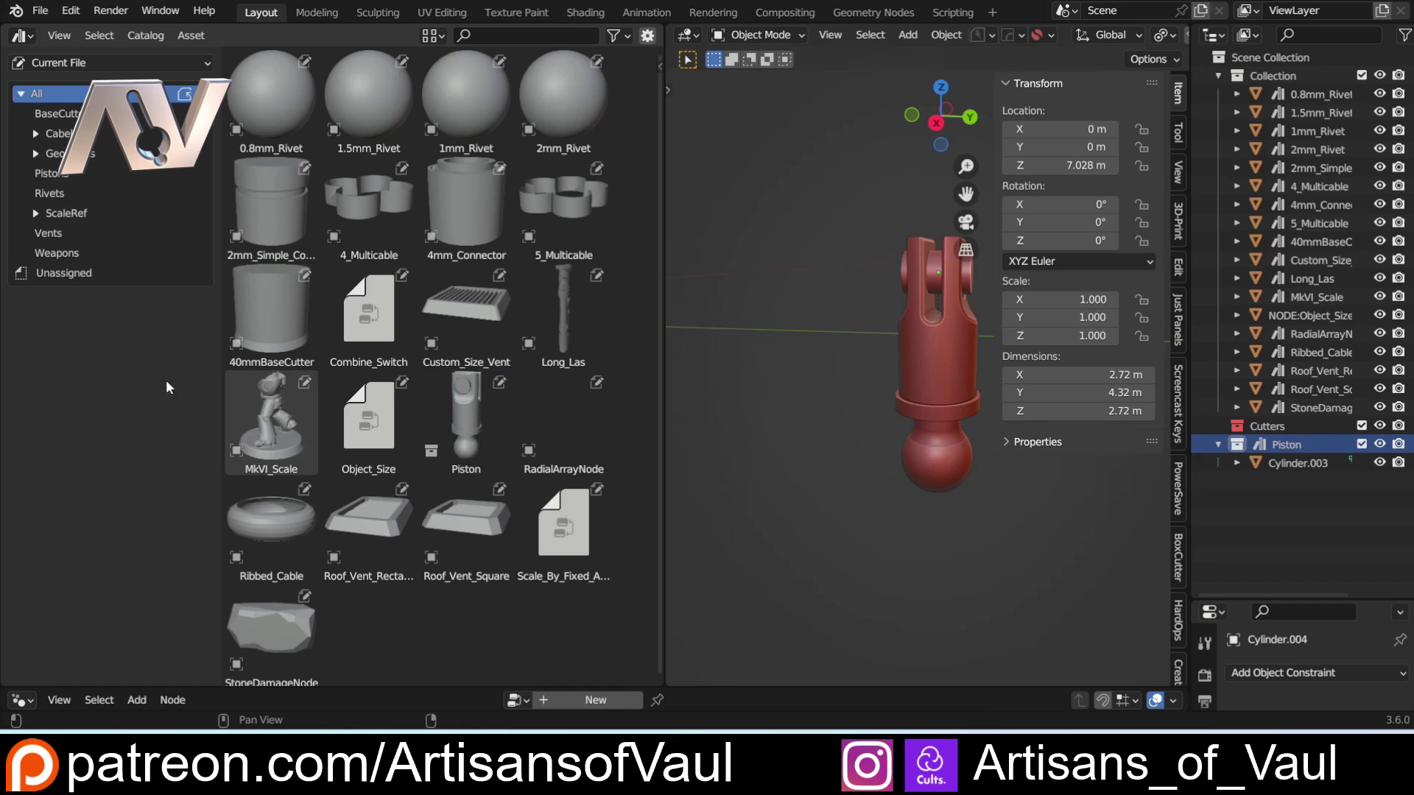
click(59, 175)
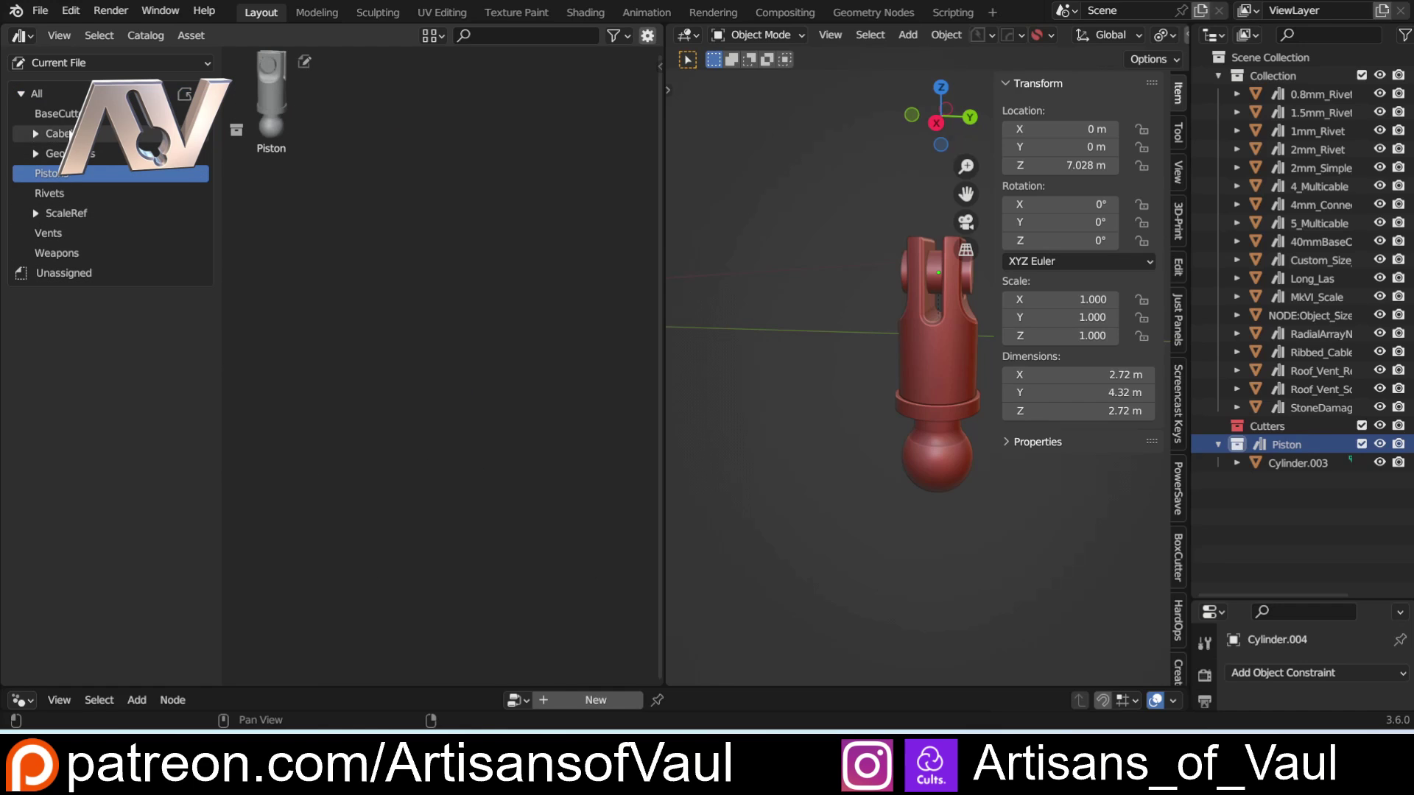
Save the asset file and start a new General file.
click(42, 11)
click(53, 133)
click(40, 10)
mouse_move(75, 32)
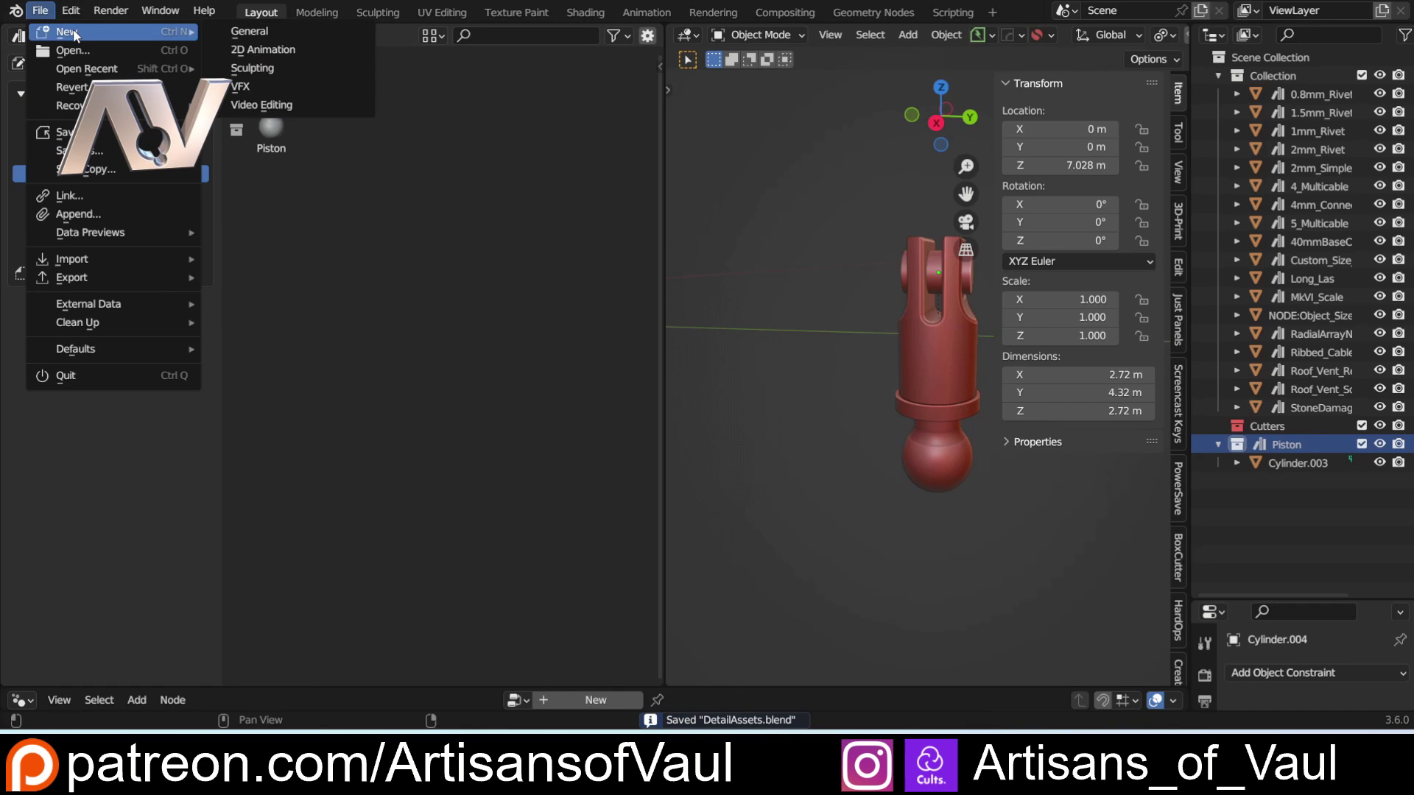
click(249, 31)
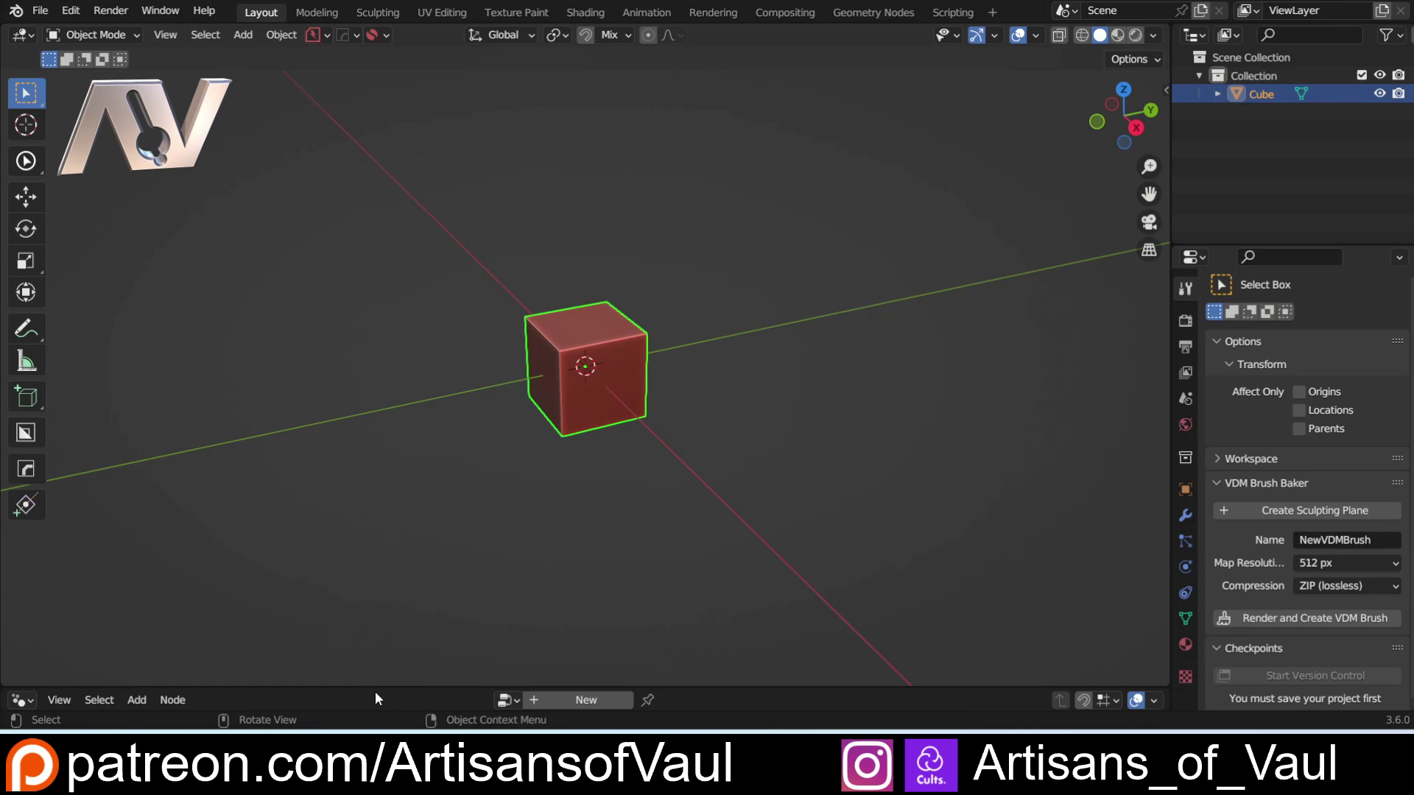
Enlarge the area below the viewport, make it an Asset Browser and set its library to Blender Assets.
drag(374, 691, 391, 451)
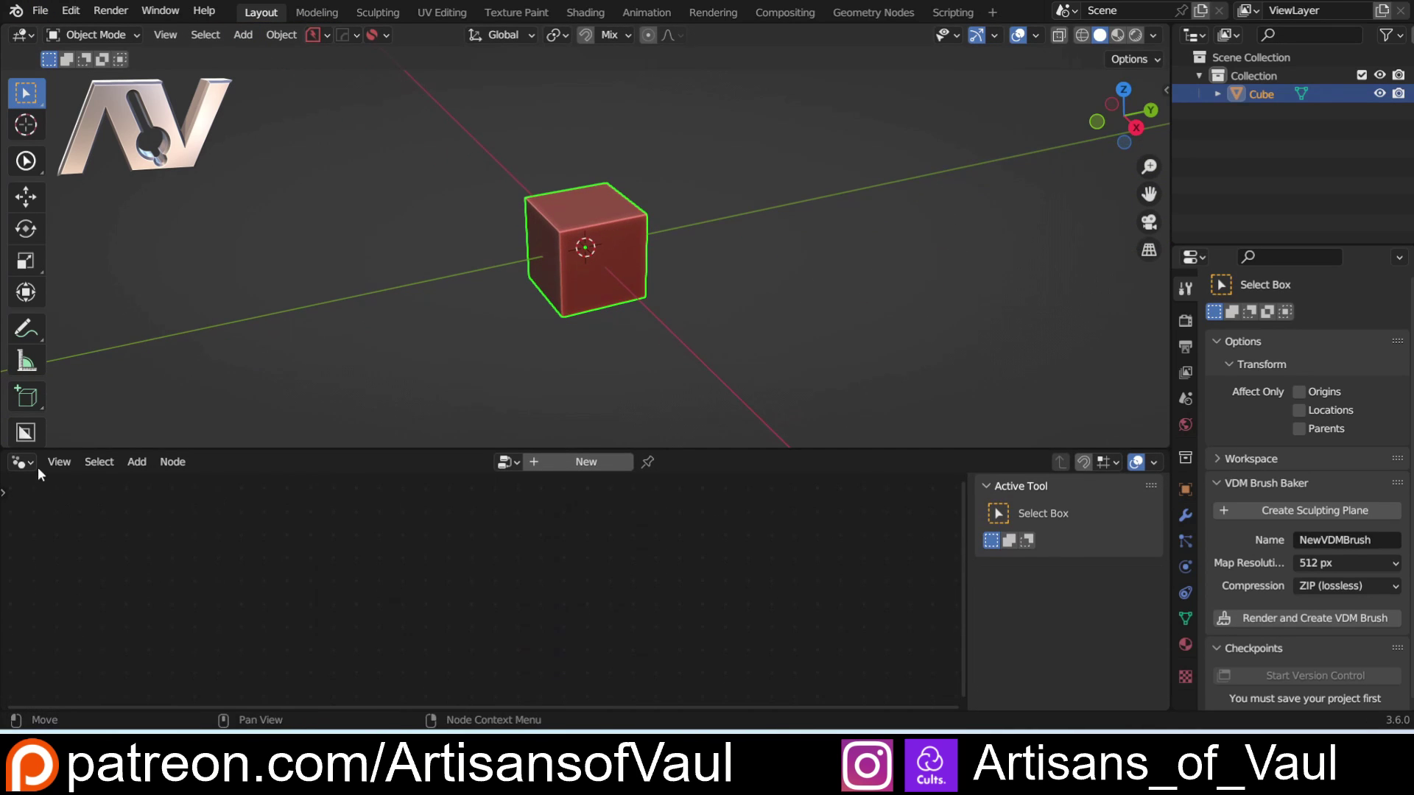
click(22, 461)
click(589, 576)
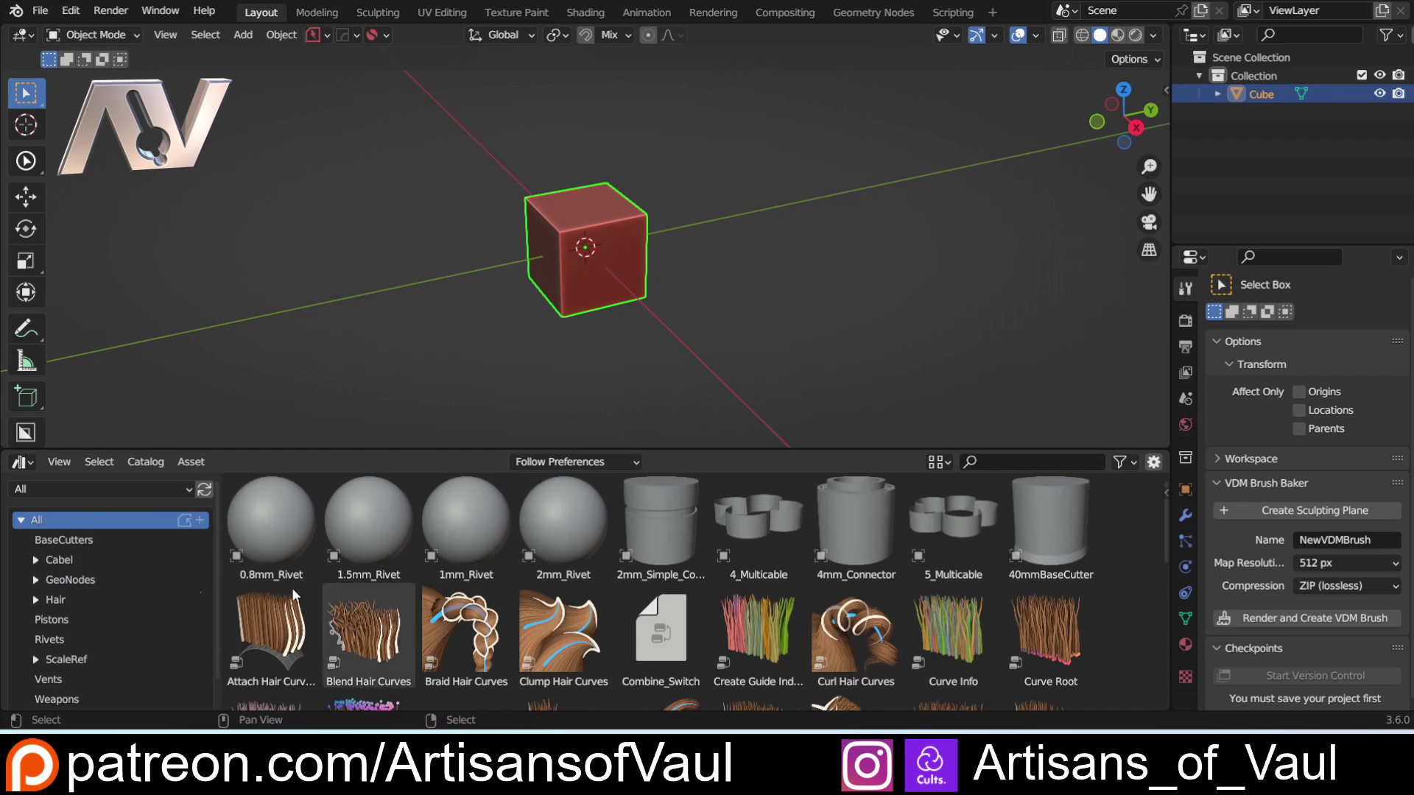
click(85, 487)
click(104, 616)
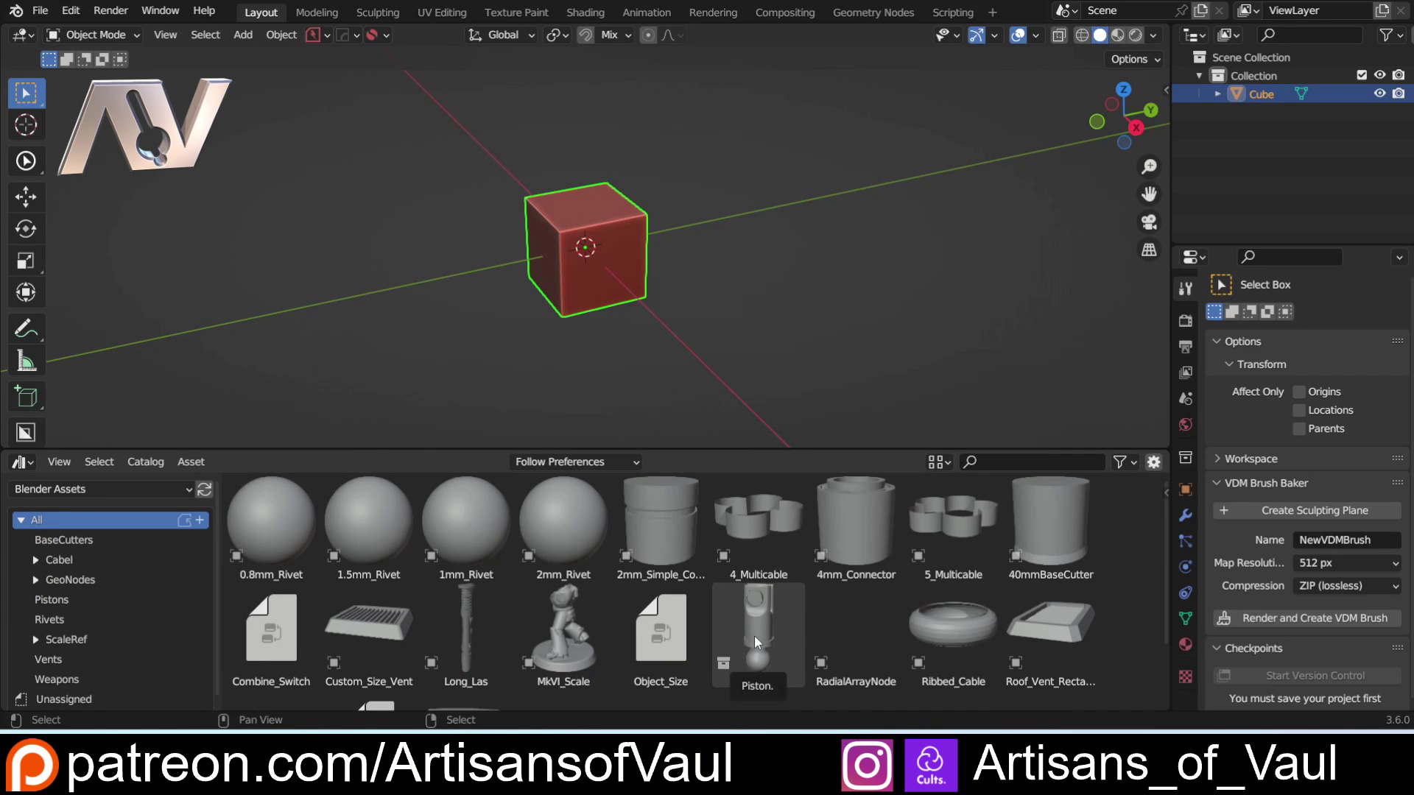
Place the Piston asset near the cube as a collection instance and expand its entry in the Outliner.
drag(754, 635, 787, 277)
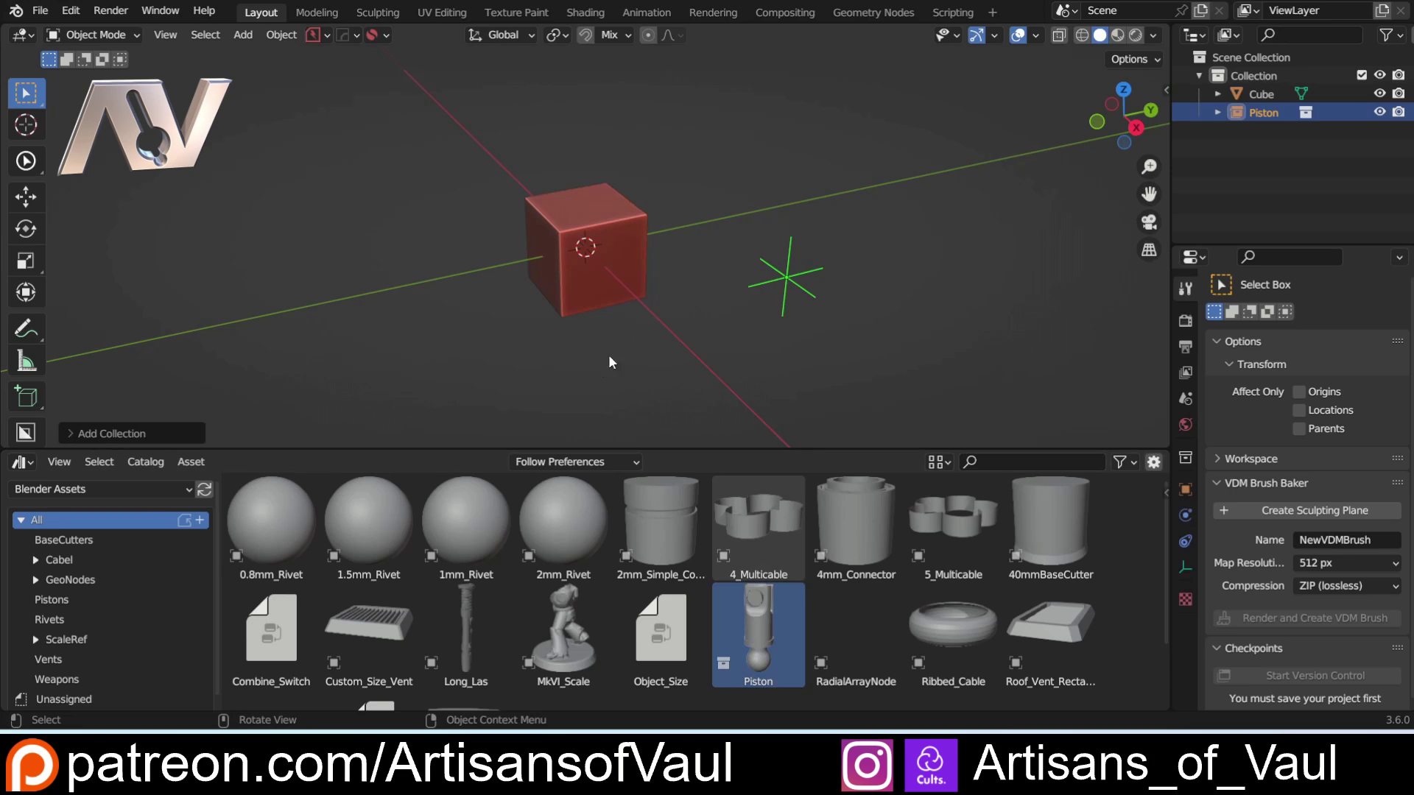
scroll(608, 355, down, 8)
middle_drag(755, 313, 488, 312)
click(639, 293)
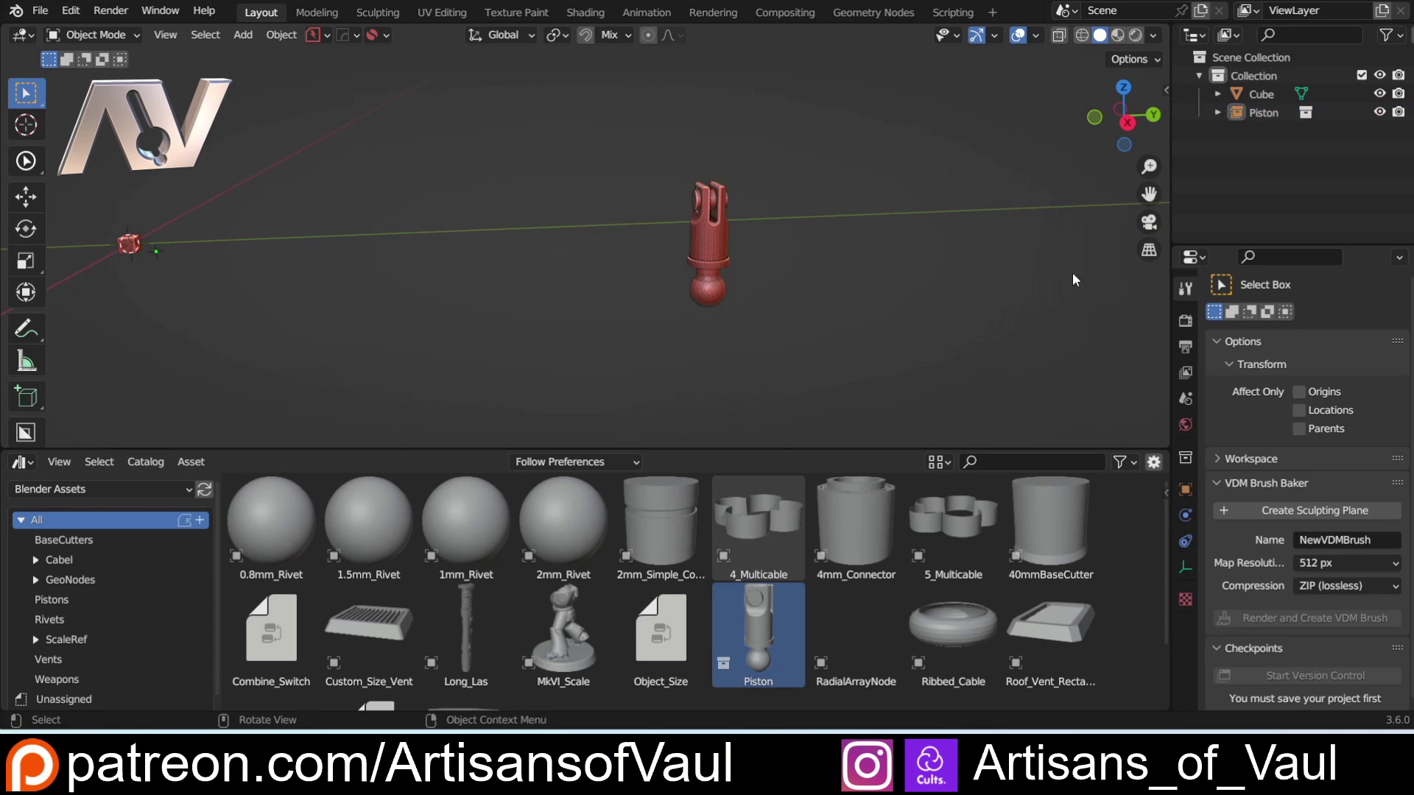
click(1222, 114)
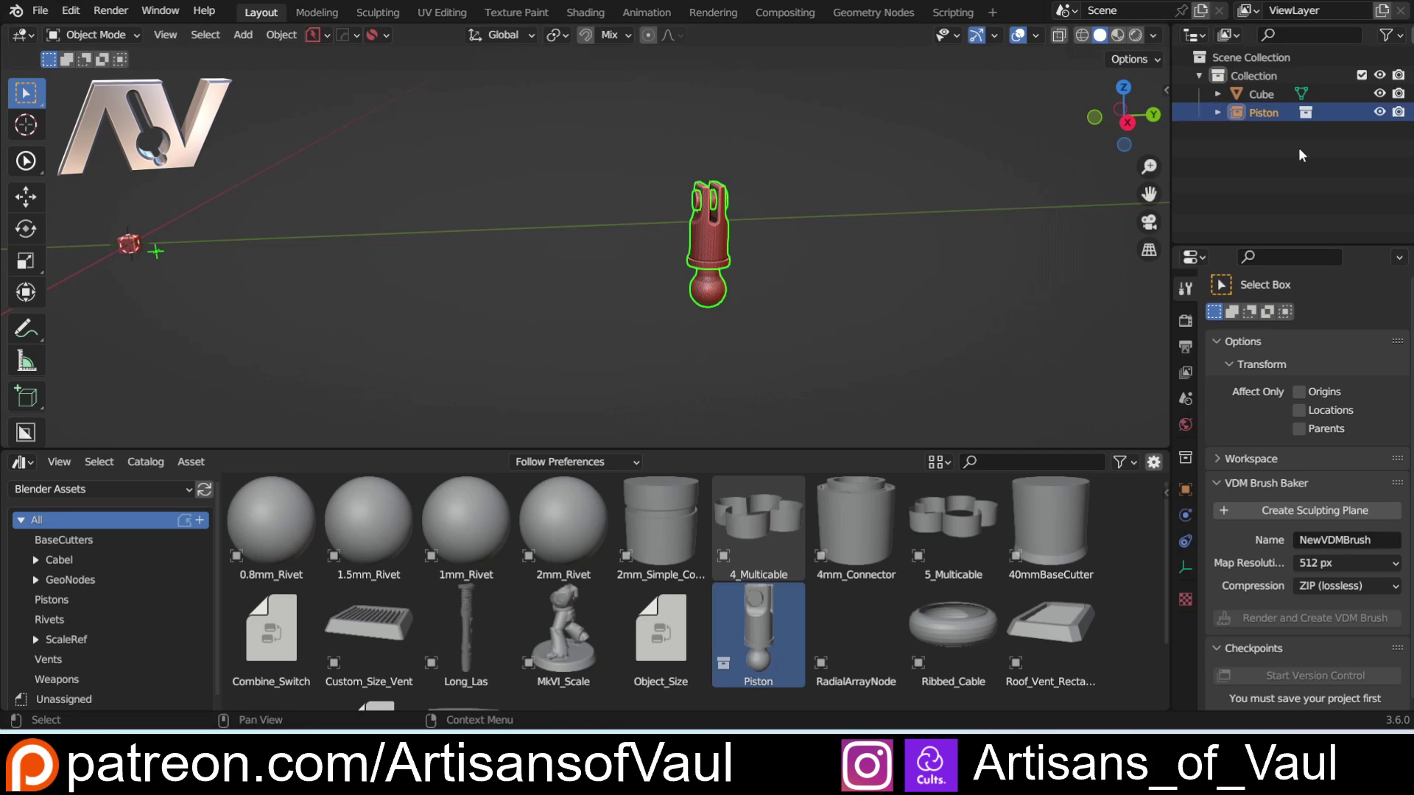
click(1218, 113)
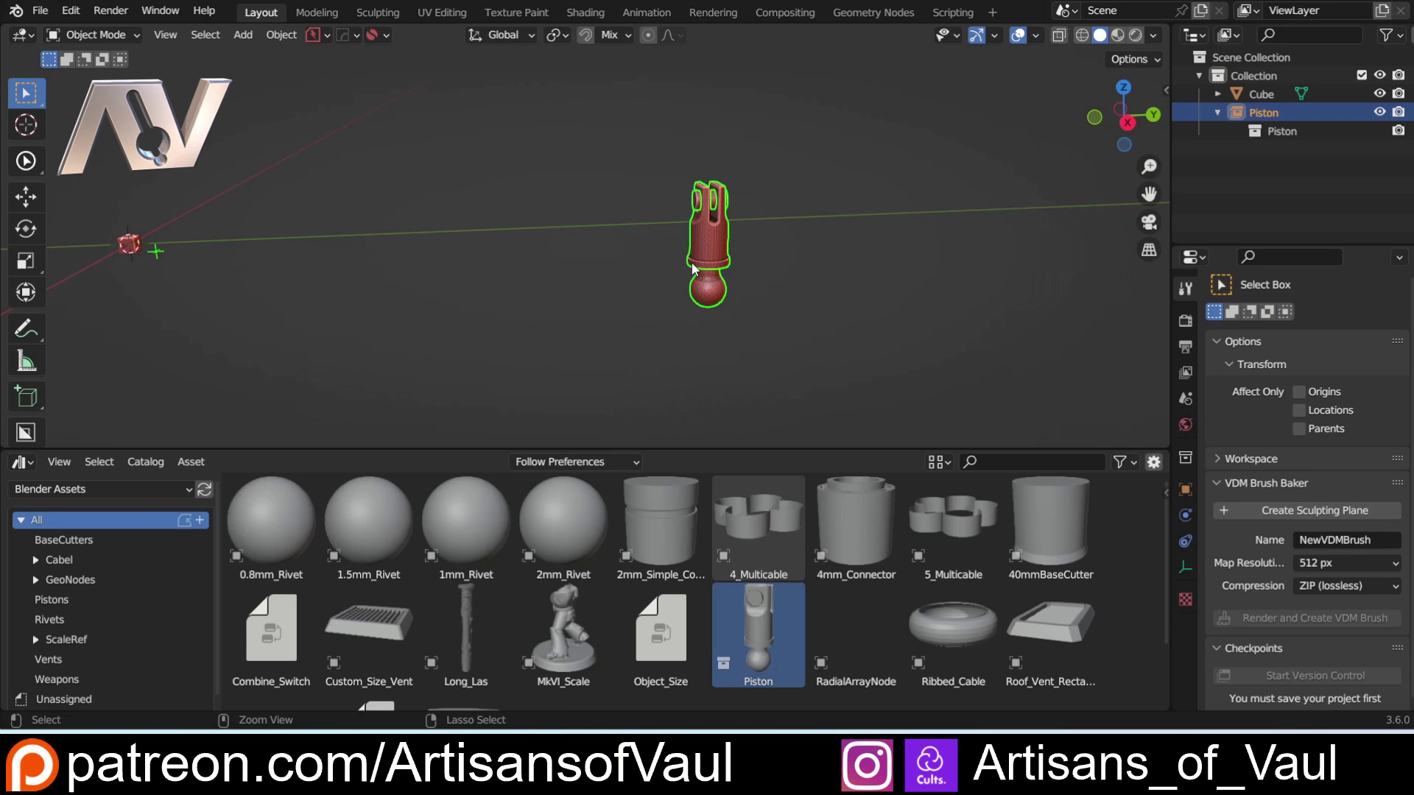
Undo the placement of the Piston collection instance.
click(639, 273)
key(ctrl+z)
key(ctrl+z)
Place the Piston asset at about X 0.44, Y 10.81, Z 3.53 with Instance turned off.
shift+middle_drag(568, 272, 876, 287)
middle_drag(699, 292, 693, 354)
drag(743, 590, 579, 241)
click(139, 432)
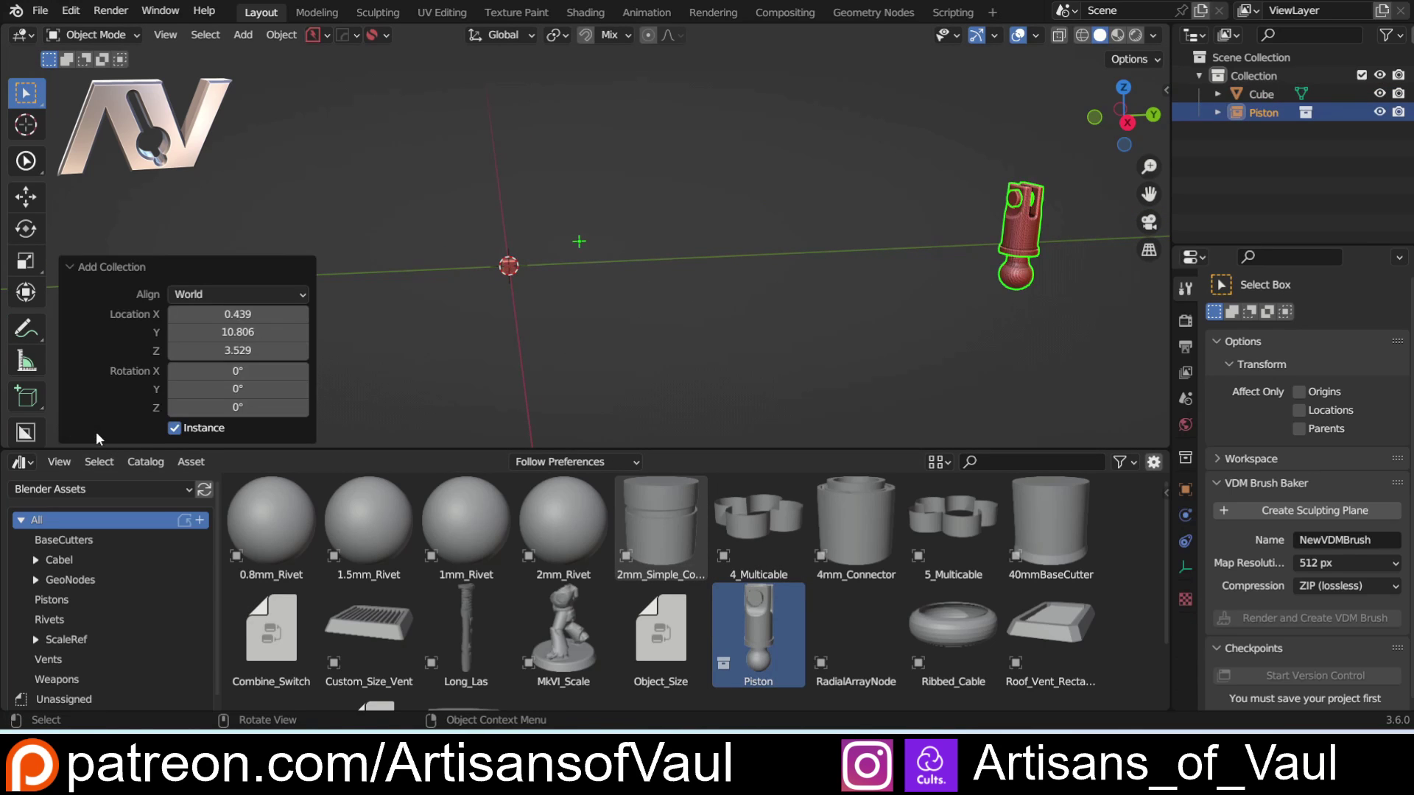
click(173, 429)
middle_drag(846, 273, 439, 255)
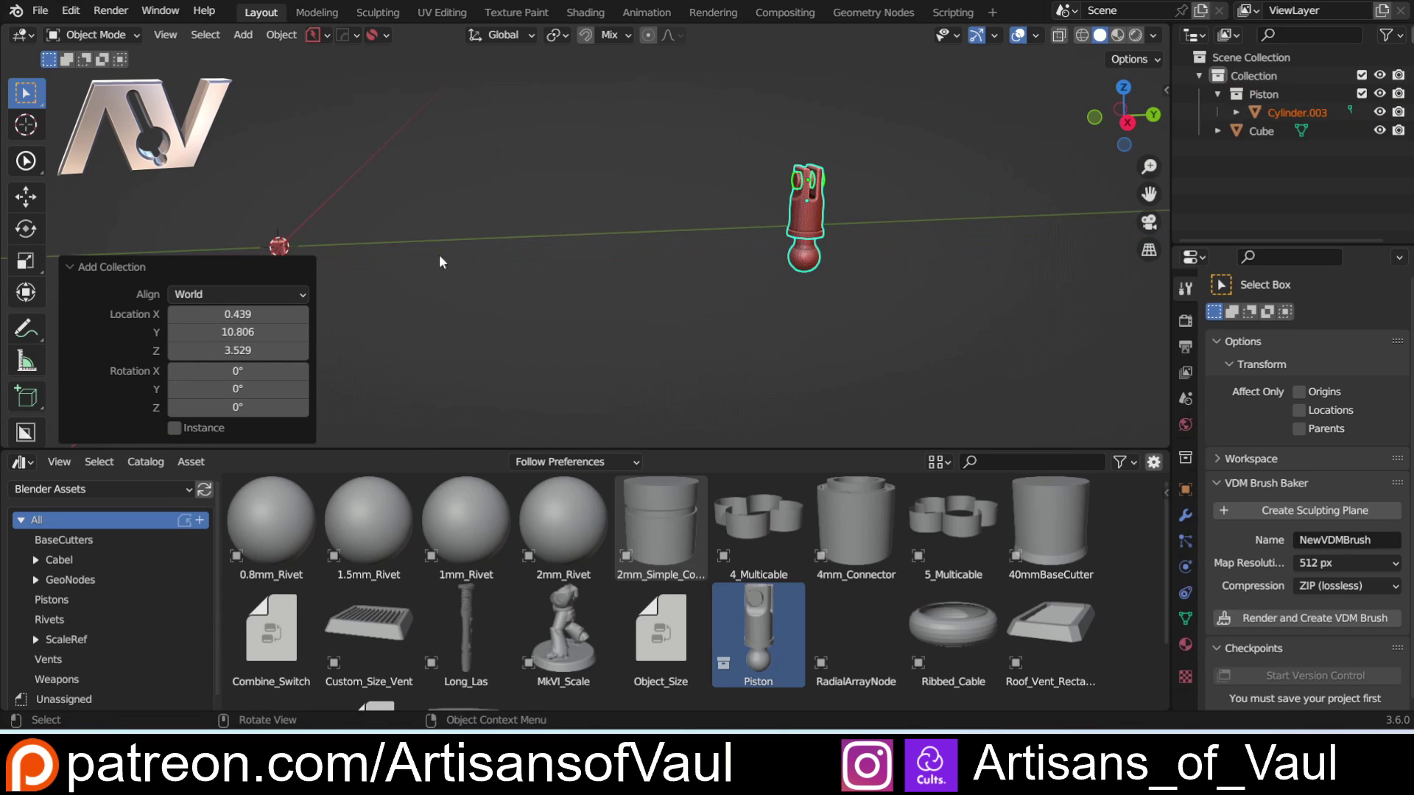
Expand Cylinder.003 in the Outliner, then select its ball stem Cylinder.002 and show the stem's object constraints.
click(1289, 112)
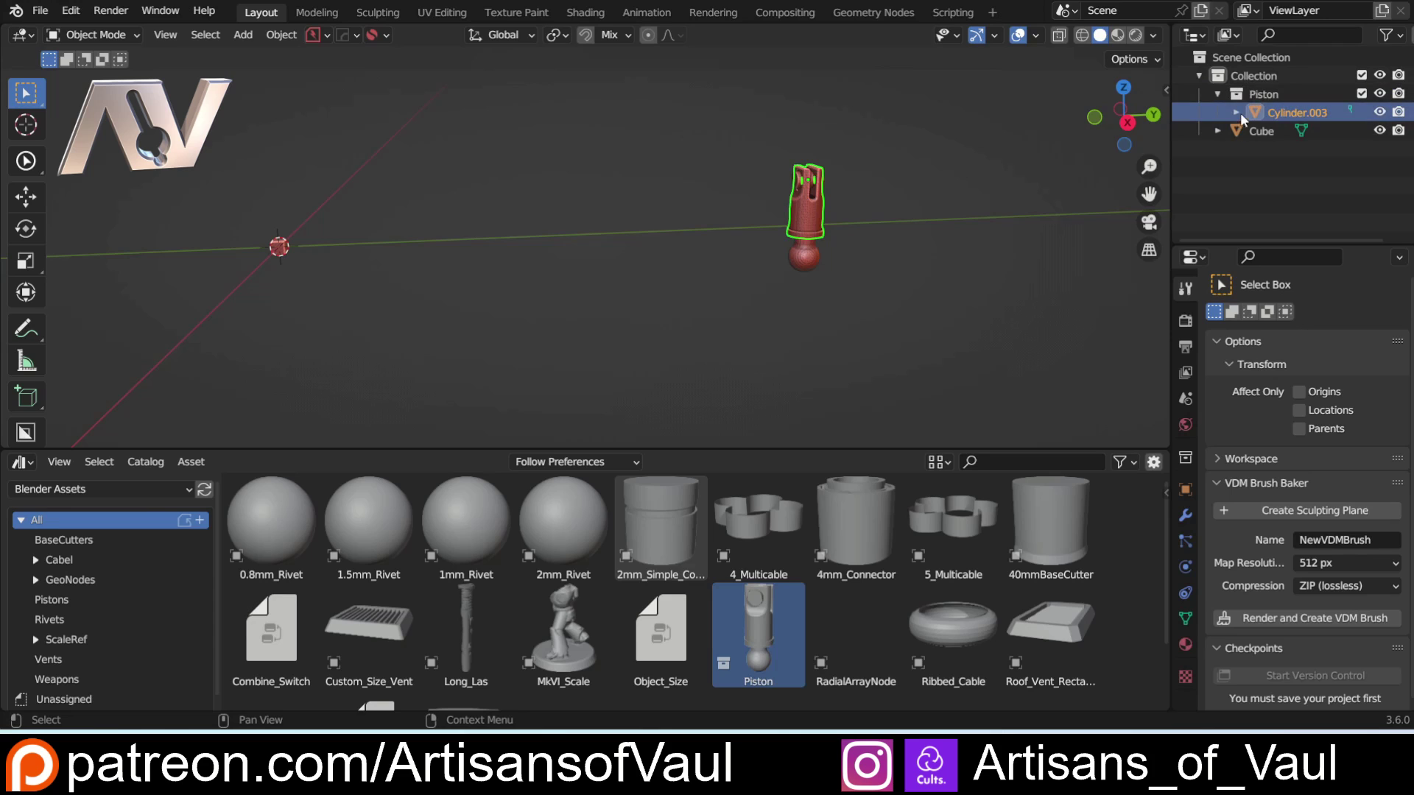
click(1235, 112)
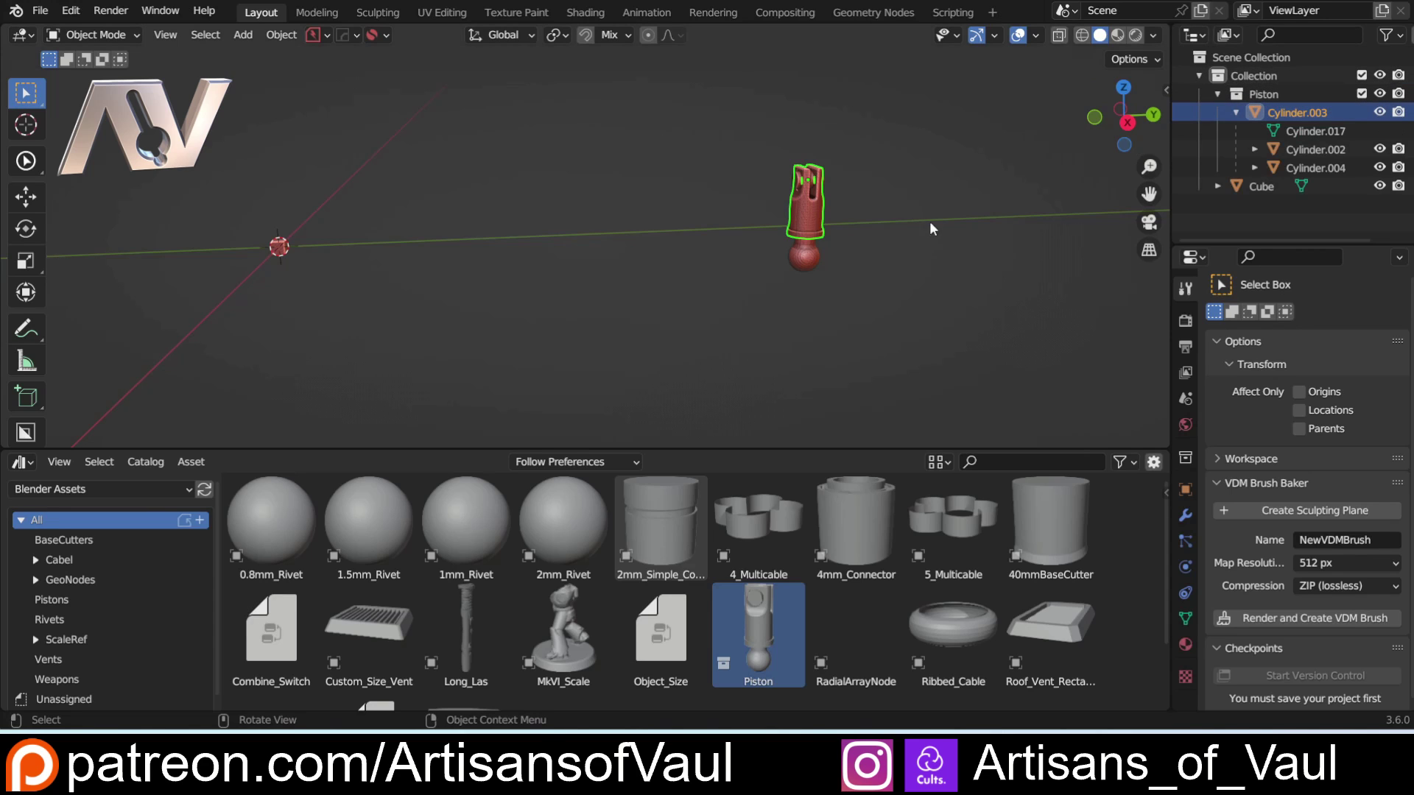
shift+middle_drag(910, 214, 644, 270)
scroll(644, 271, up, 4)
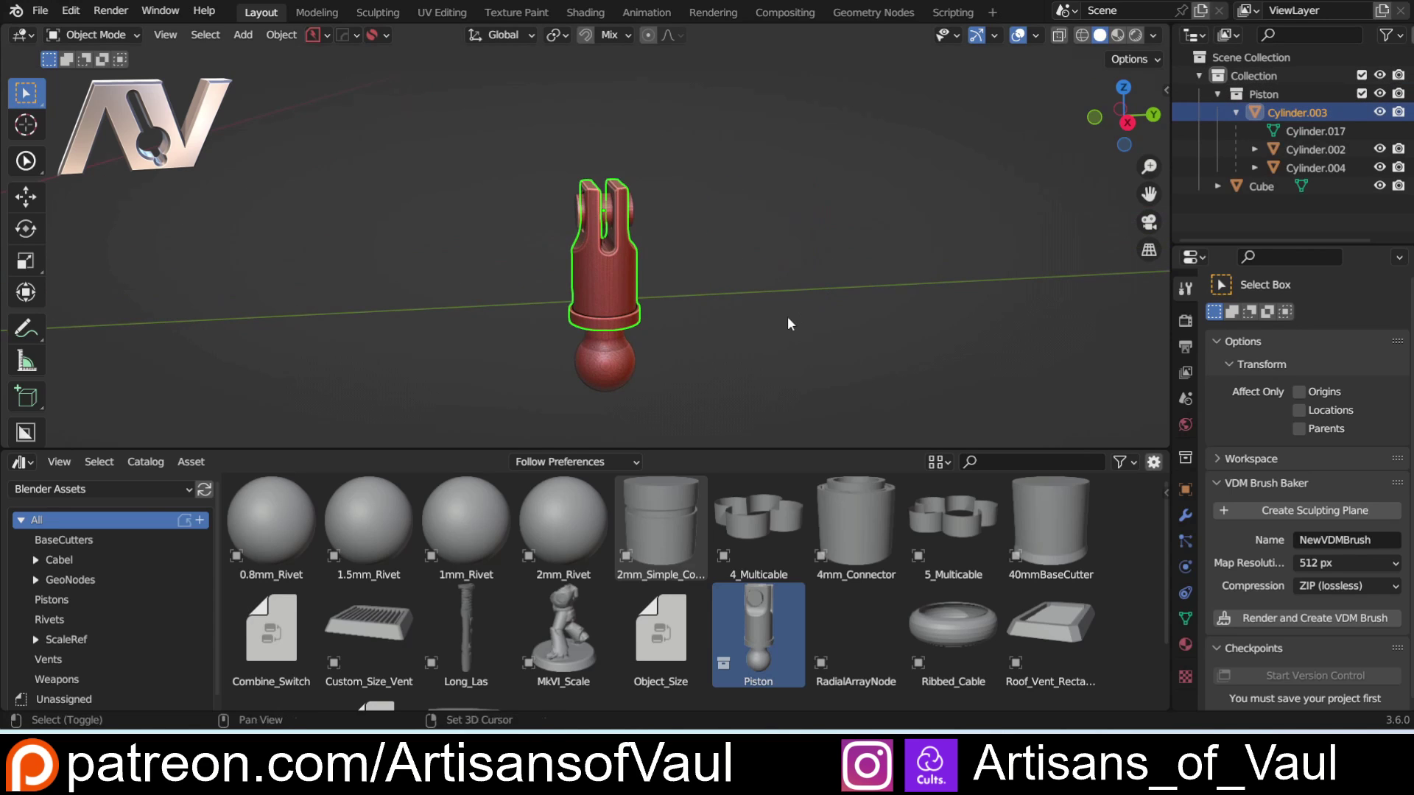
shift+middle_drag(559, 346, 564, 303)
click(565, 304)
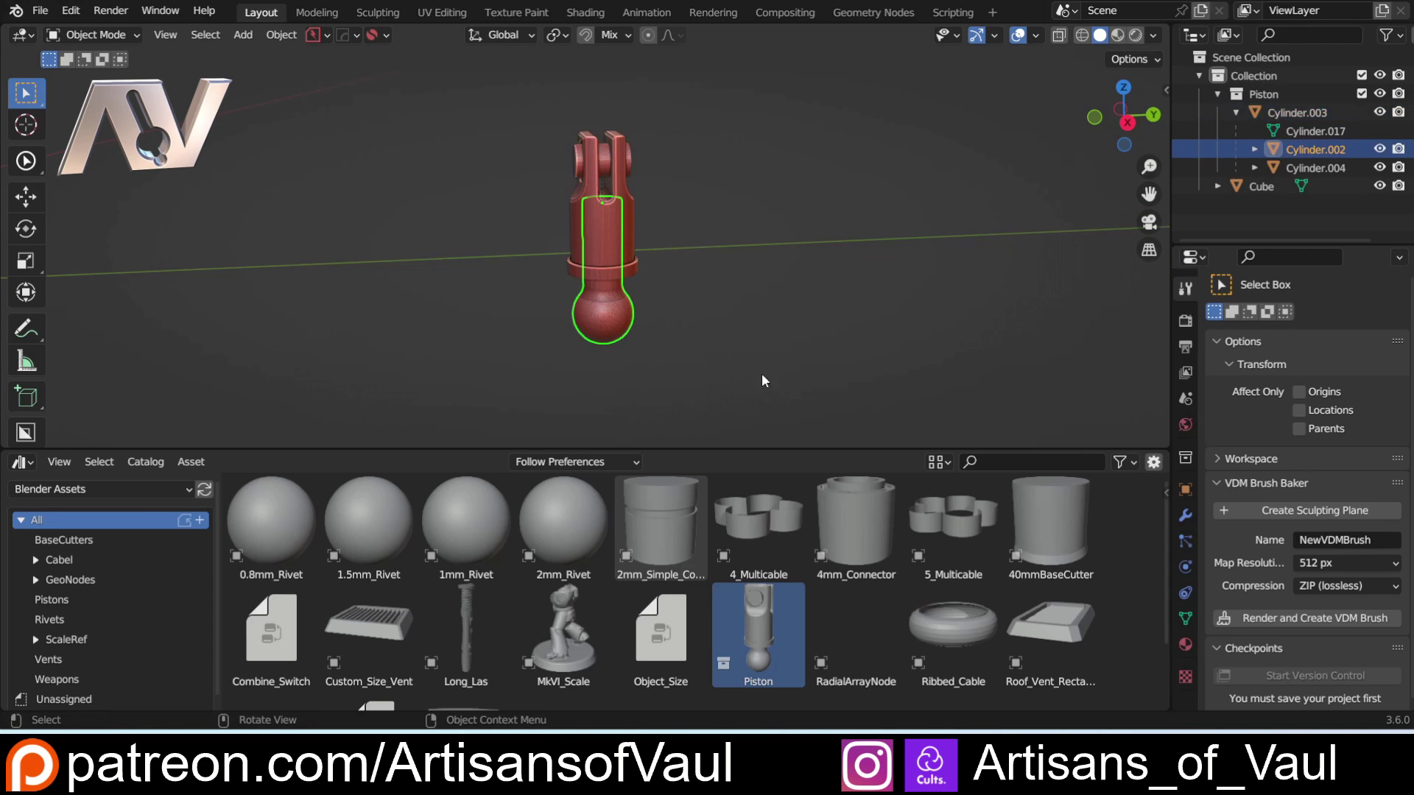
click(1188, 591)
Collapse the Asset Browser and rotate the forked body so that the ball joint lies at a shallow slant.
drag(855, 451, 810, 696)
click(634, 354)
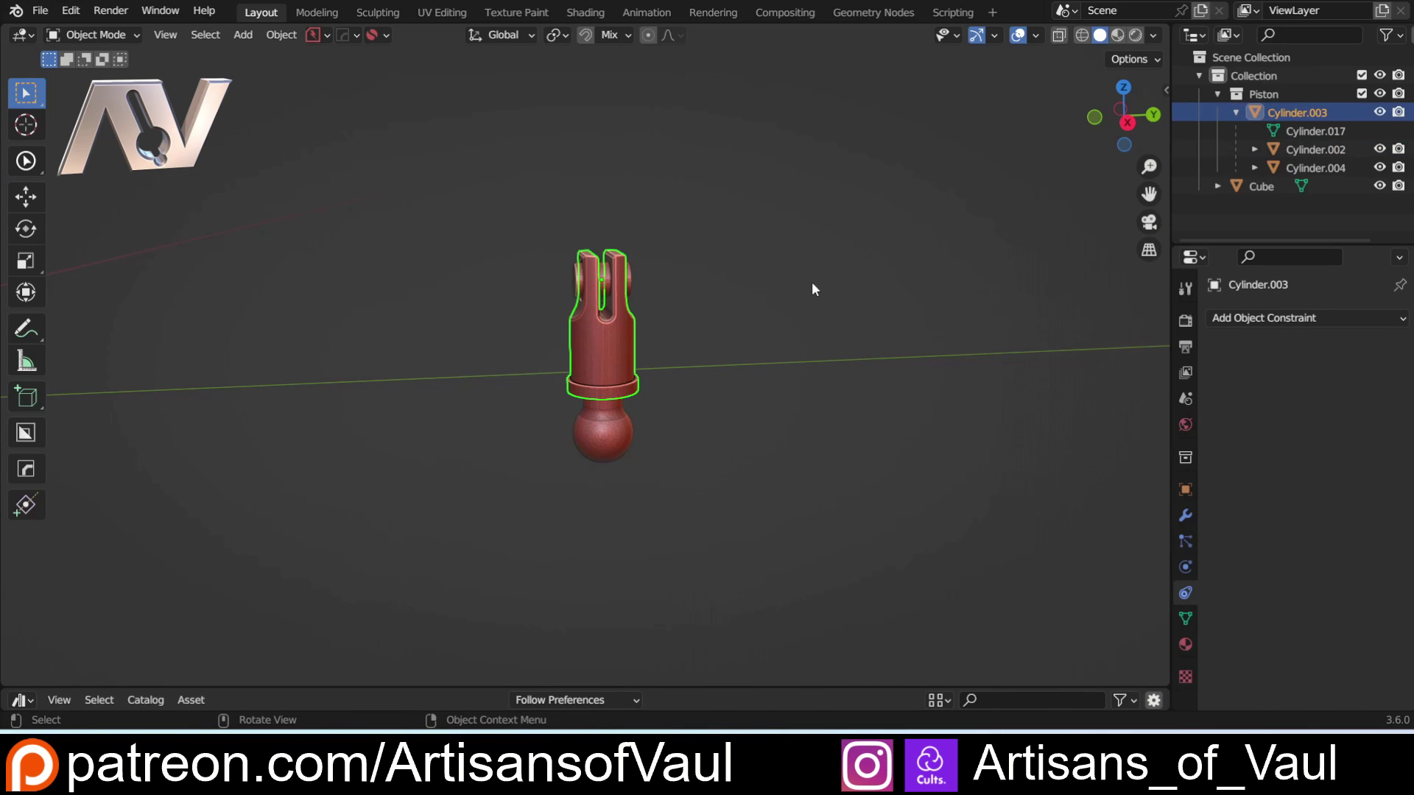
key(r)
click(669, 442)
Test the ball stem's location limits by moving it about -0.49 in X, -13.53 in Y and -4.66 in Z.
click(478, 377)
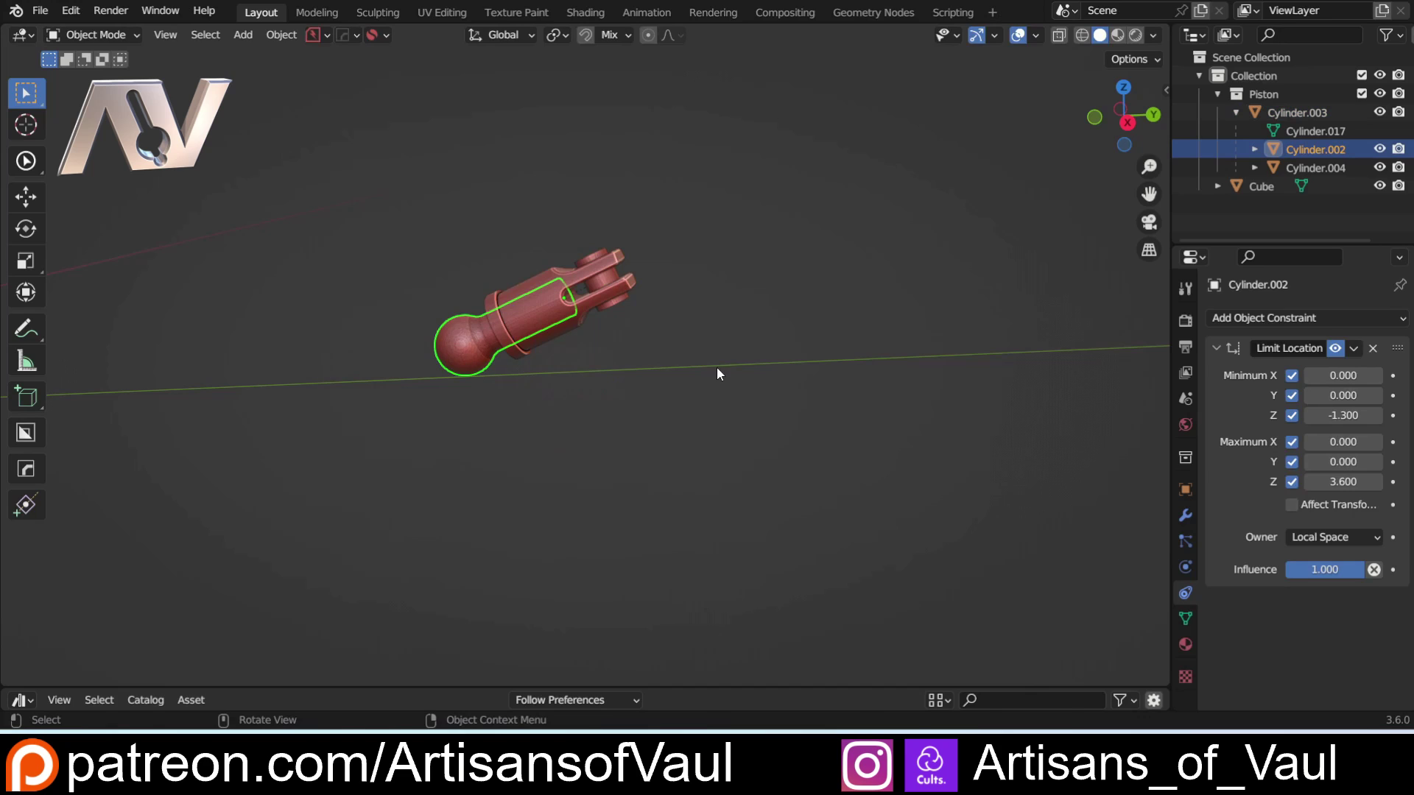
key(g)
click(556, 416)
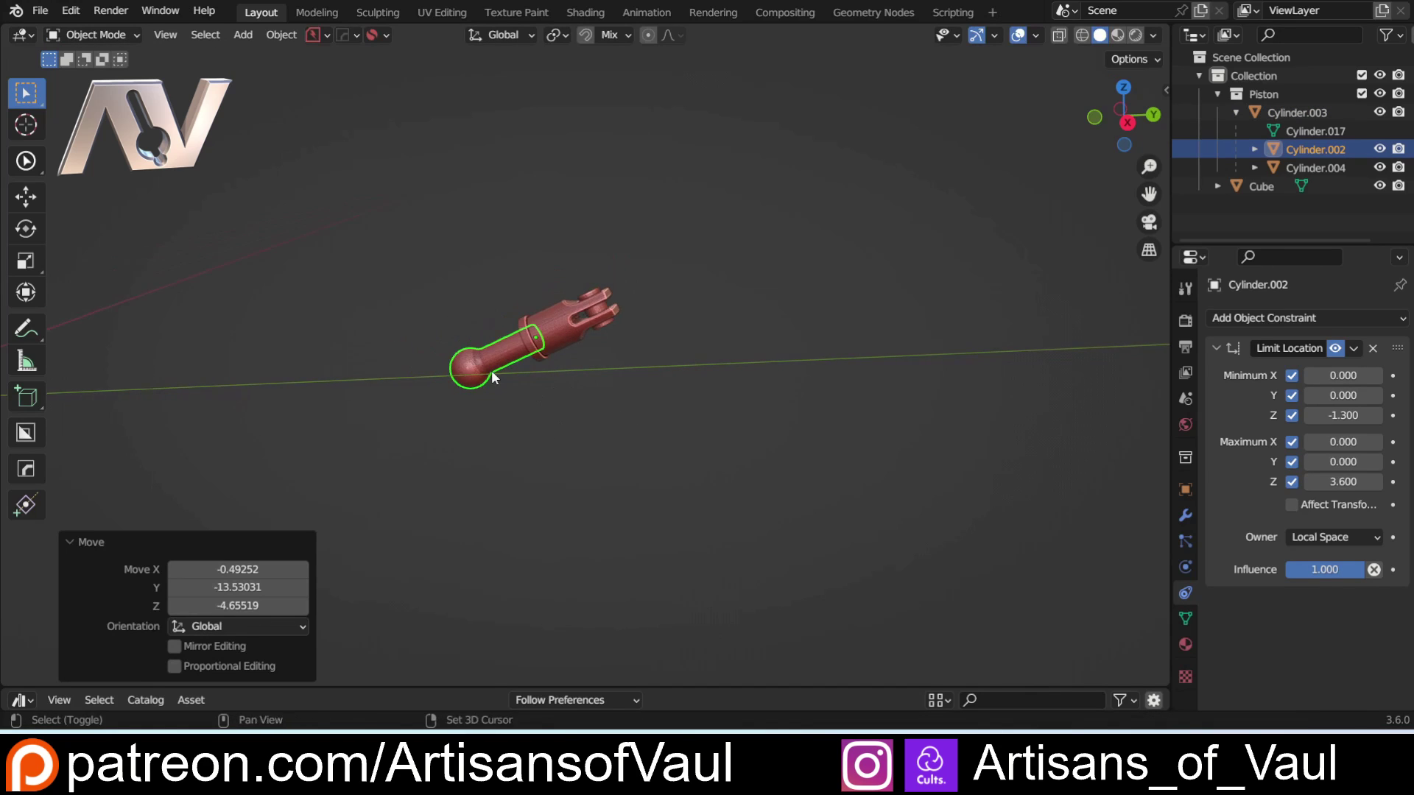
shift+middle_drag(492, 370, 894, 287)
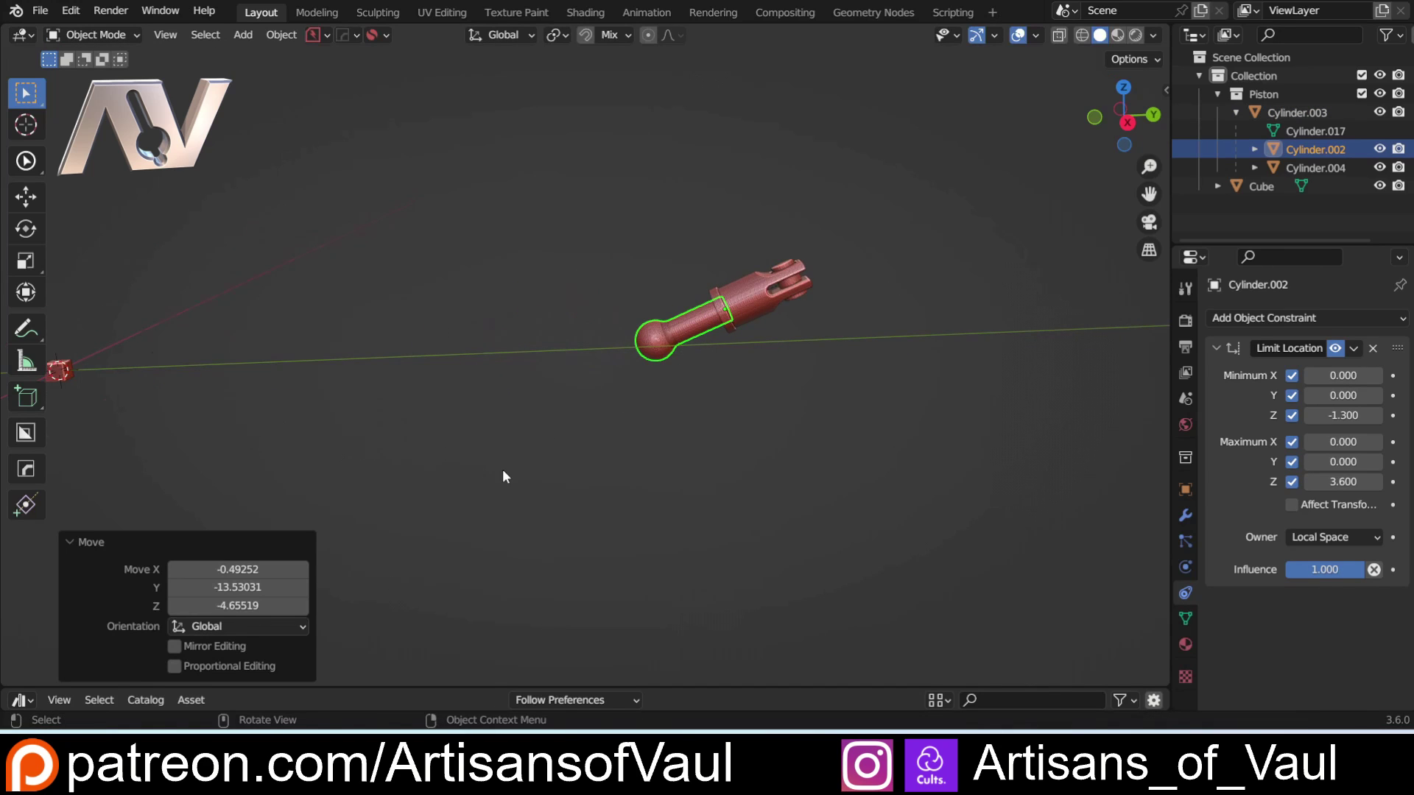
shift+middle_drag(504, 477, 548, 444)
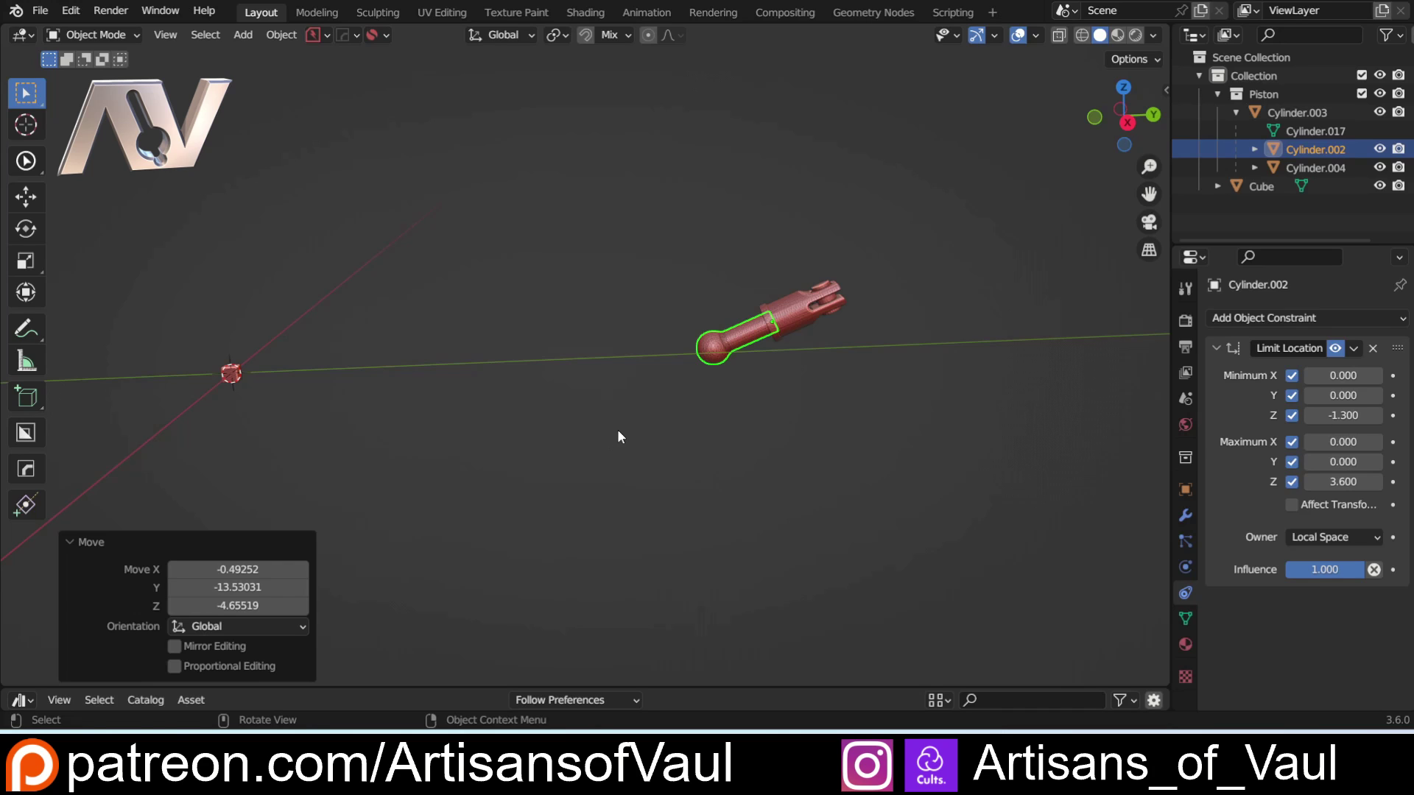
Delete all the ball joint parts and the empty Piston collection, keeping the cube.
drag(550, 182, 849, 445)
key(Delete)
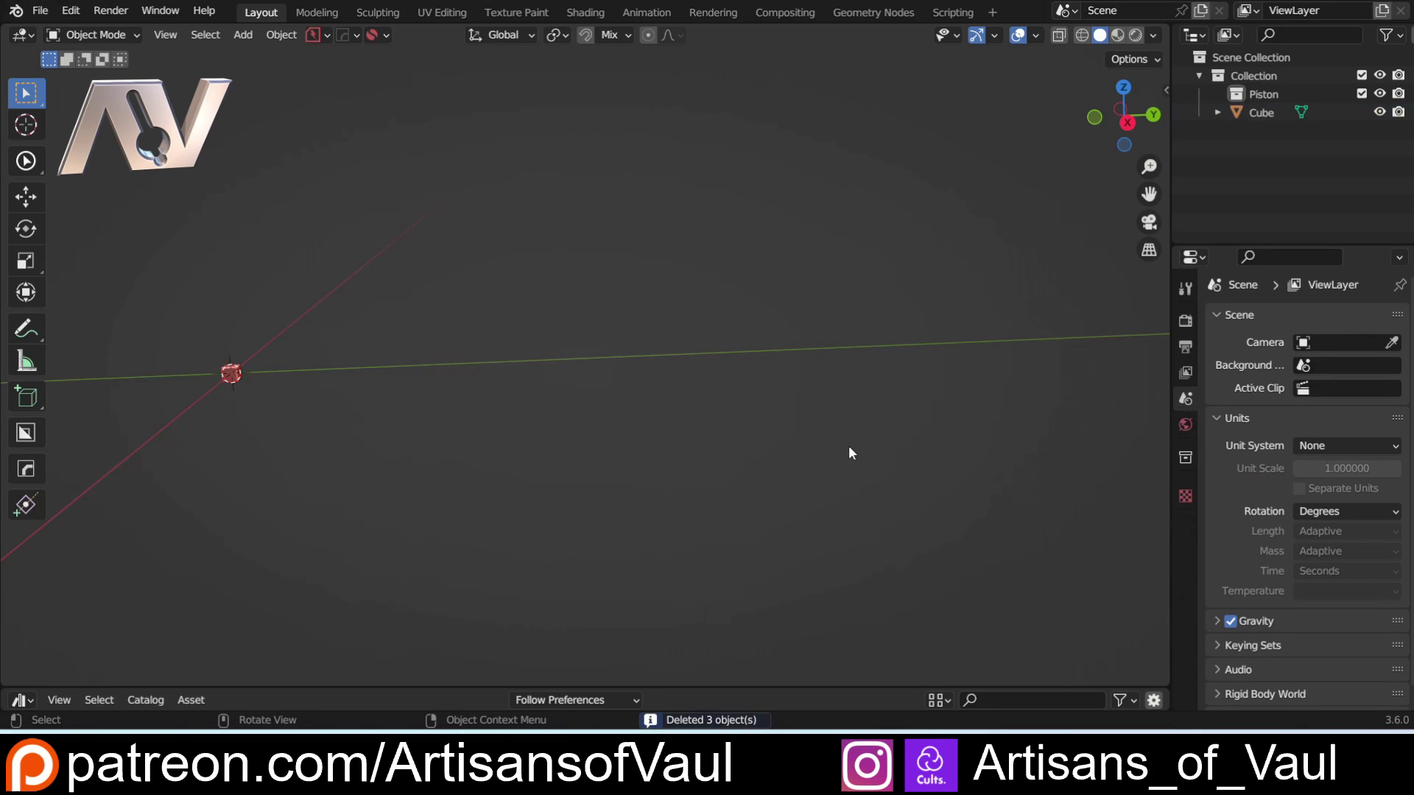
click(1330, 90)
key(Delete)
Reopen the Asset Browser area and place the Piston asset, not instanced, at about X 4.05, Y 43.93, Z 5.11.
shift+middle_drag(292, 289, 403, 299)
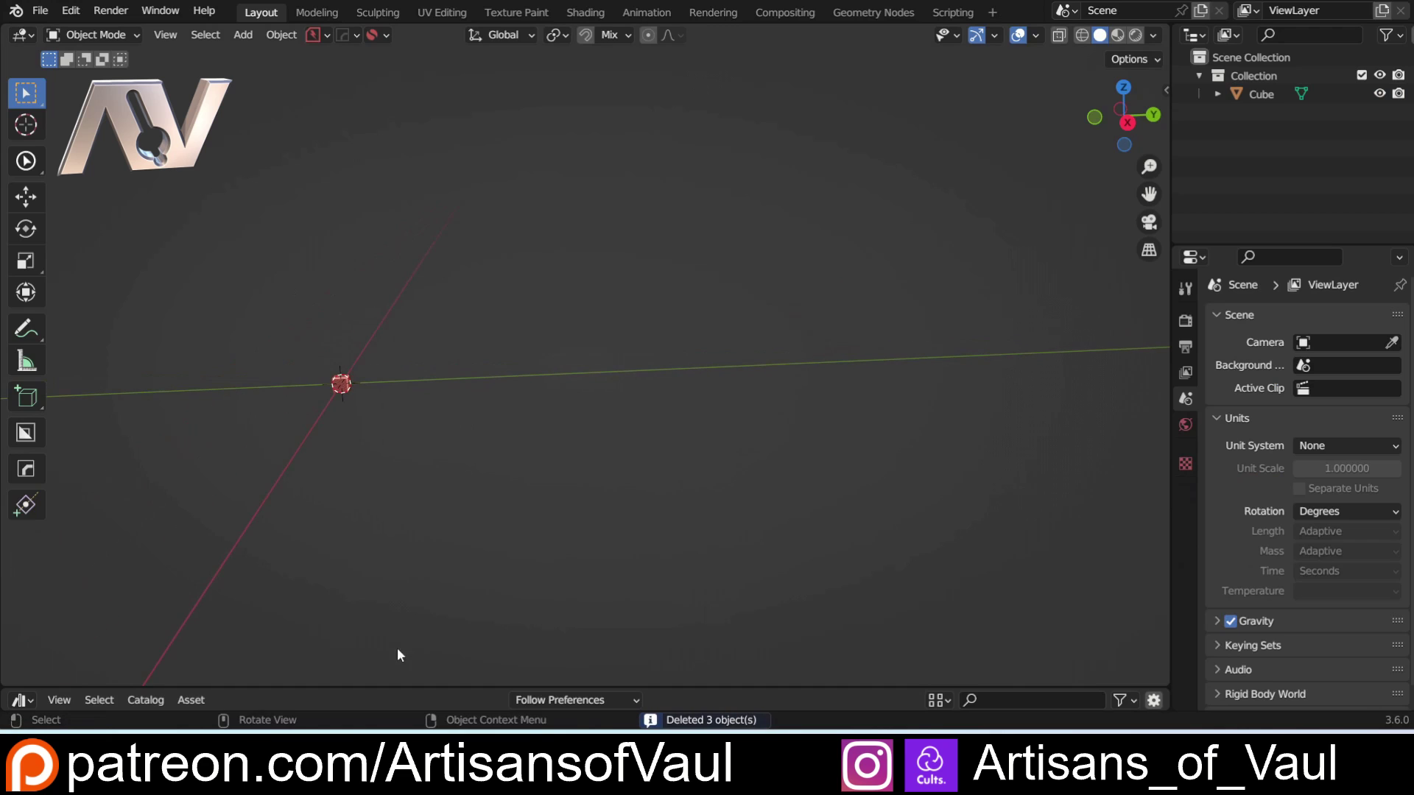
drag(380, 684, 399, 419)
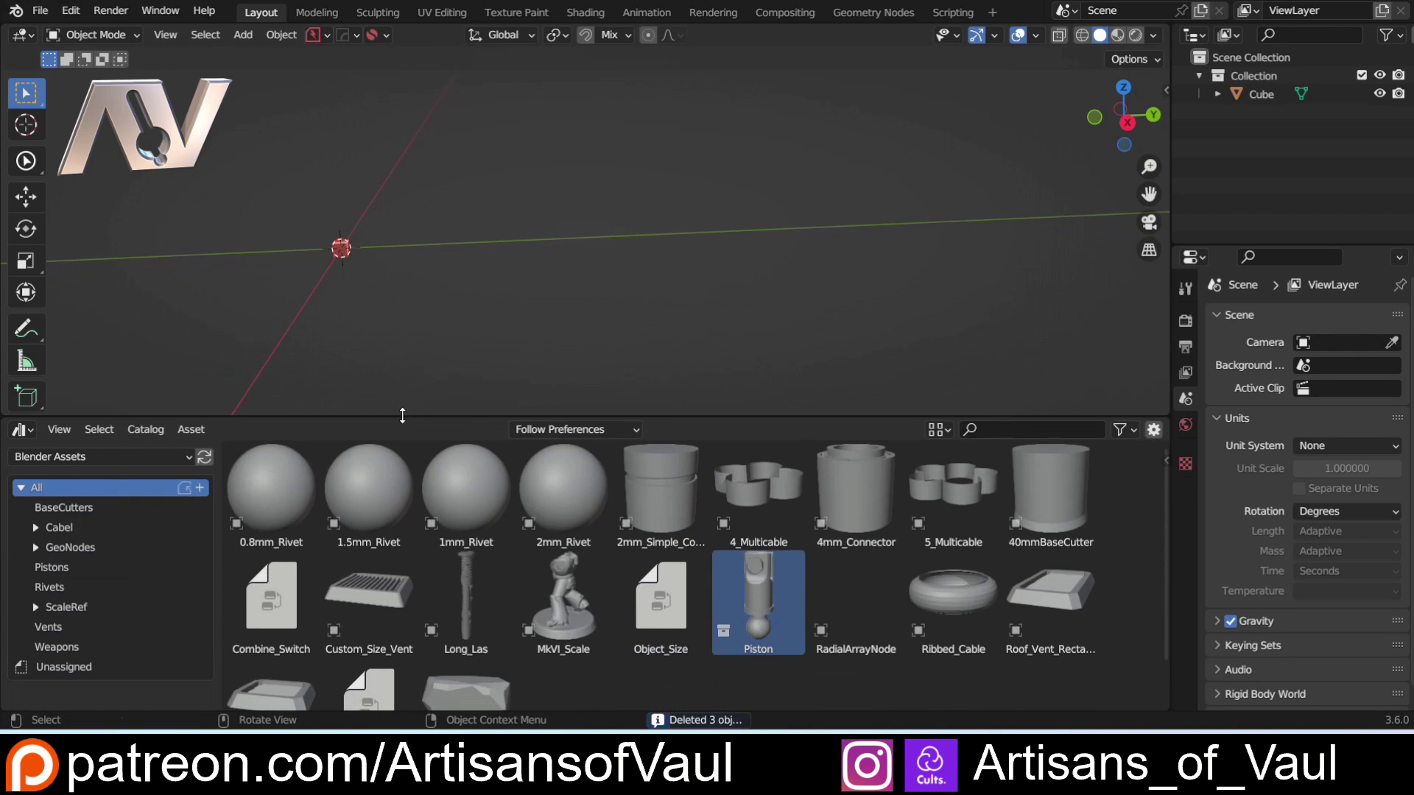
drag(759, 600, 652, 213)
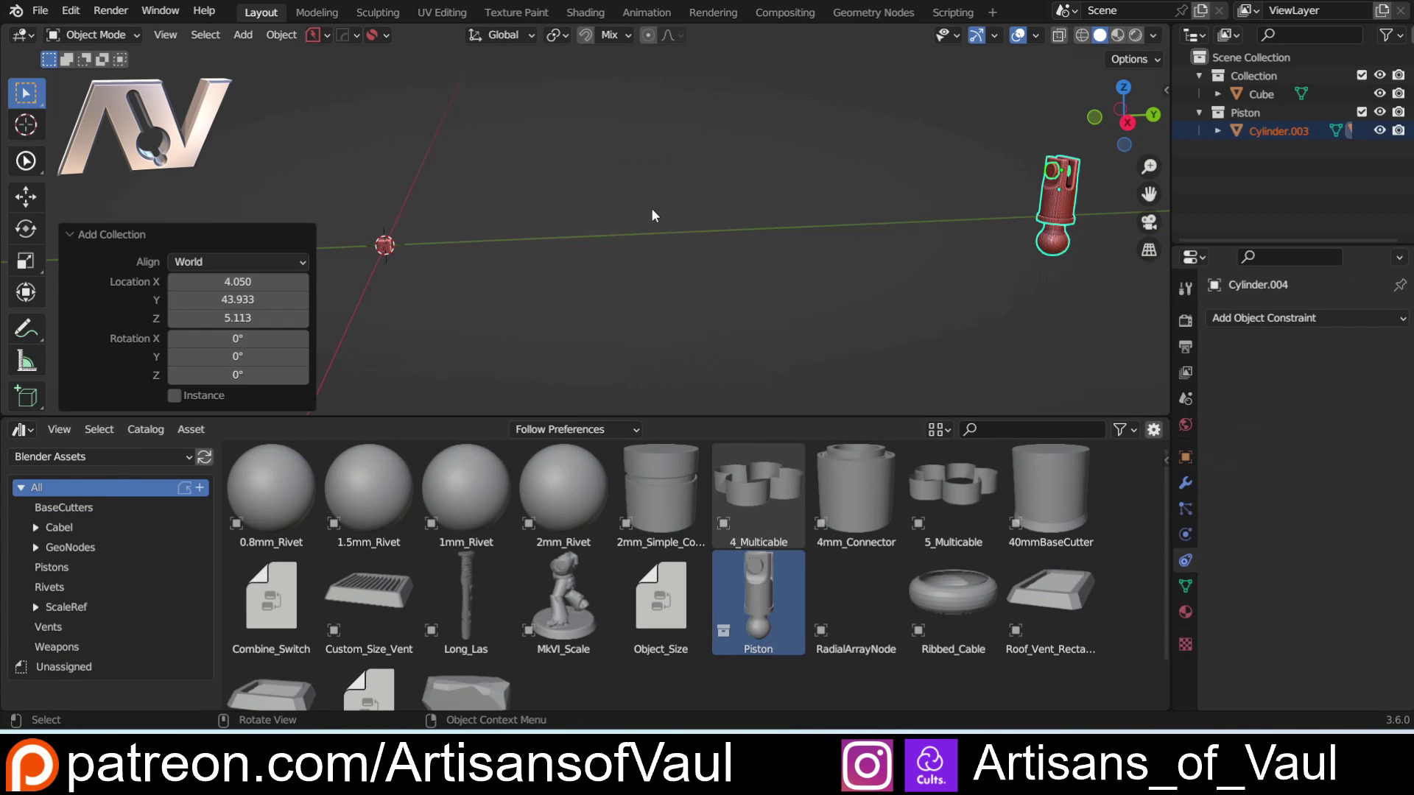
Make the placed Piston asset a collection instance and collapse the Asset Browser to enlarge the 3D view.
middle_drag(833, 339, 187, 402)
click(174, 396)
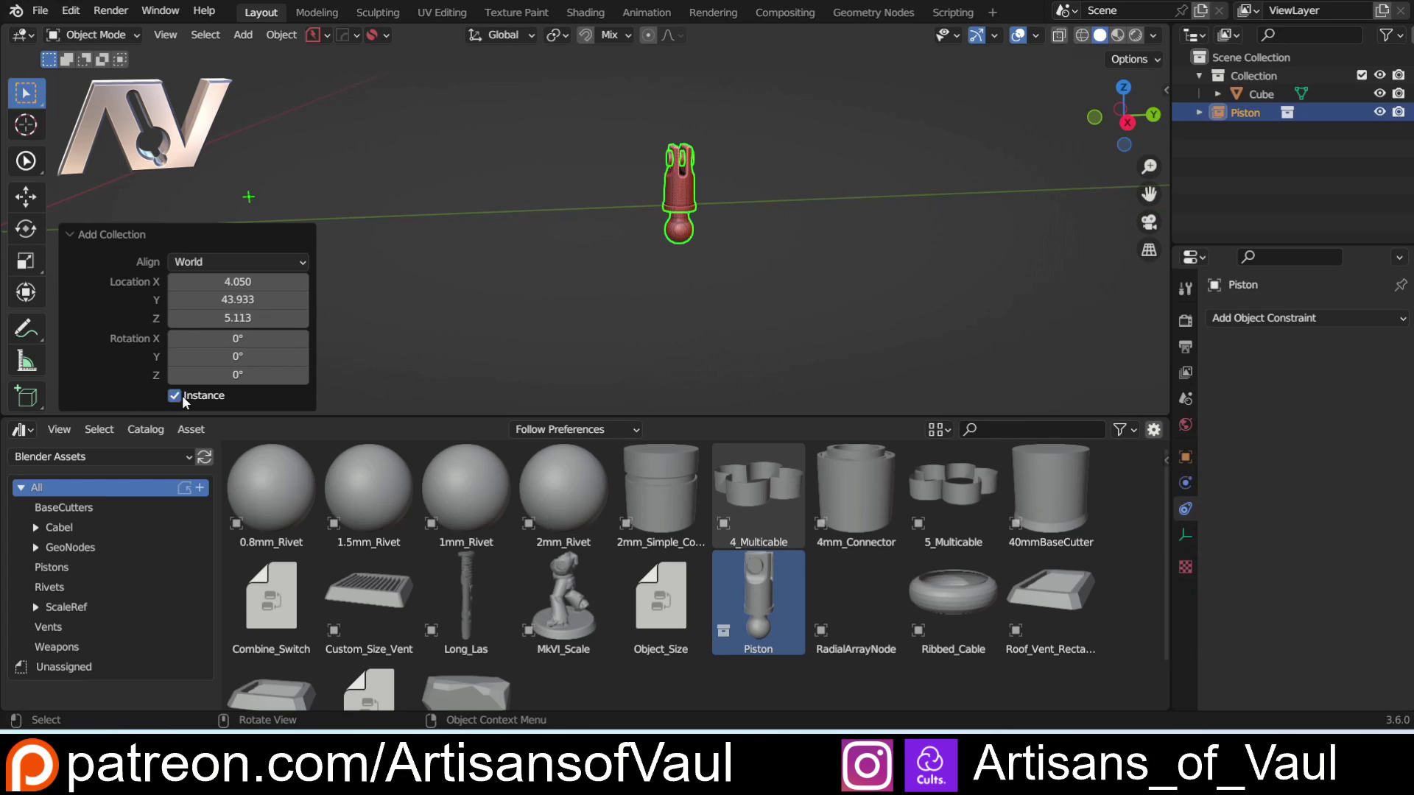
shift+middle_drag(454, 236, 538, 286)
scroll(751, 254, up, 2)
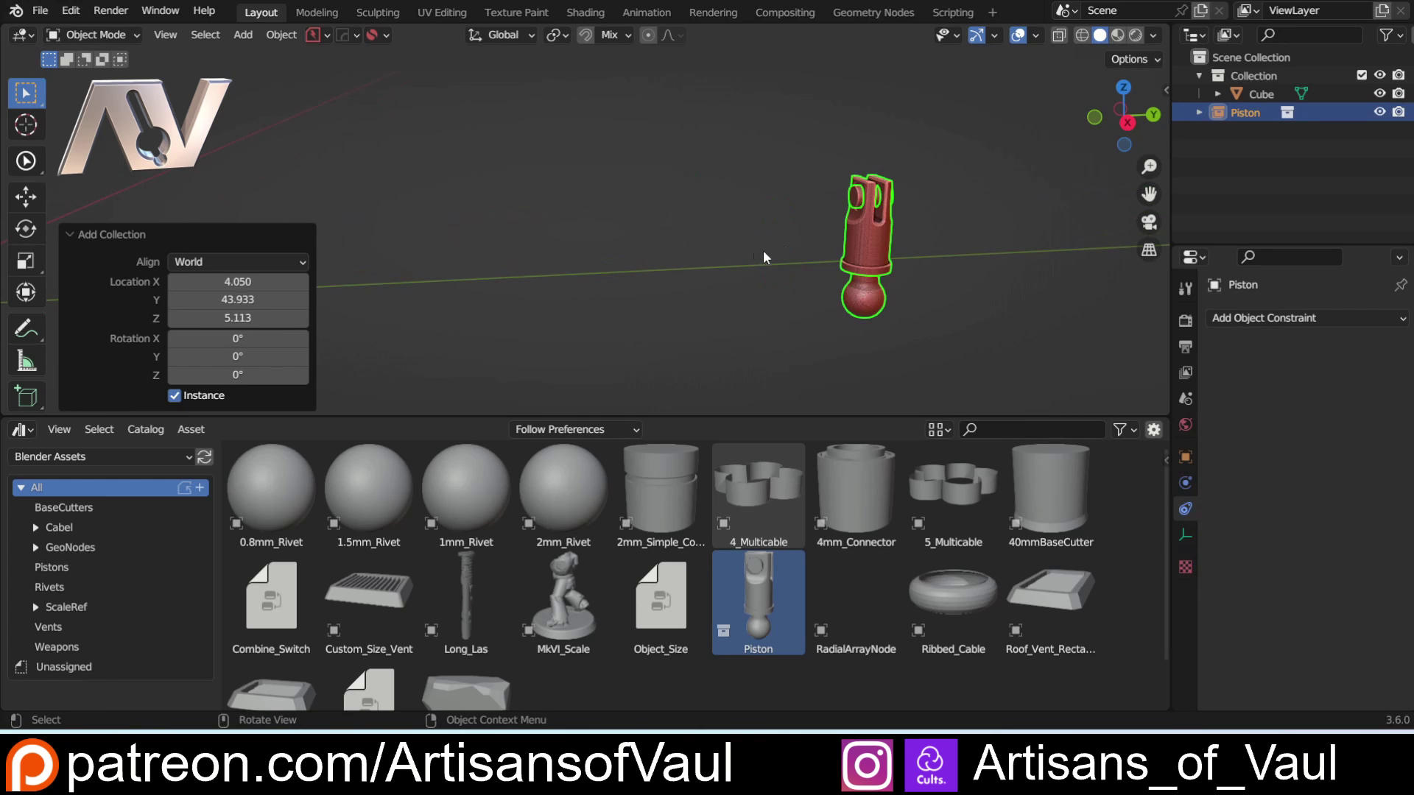
shift+middle_drag(910, 232, 759, 219)
drag(663, 417, 662, 687)
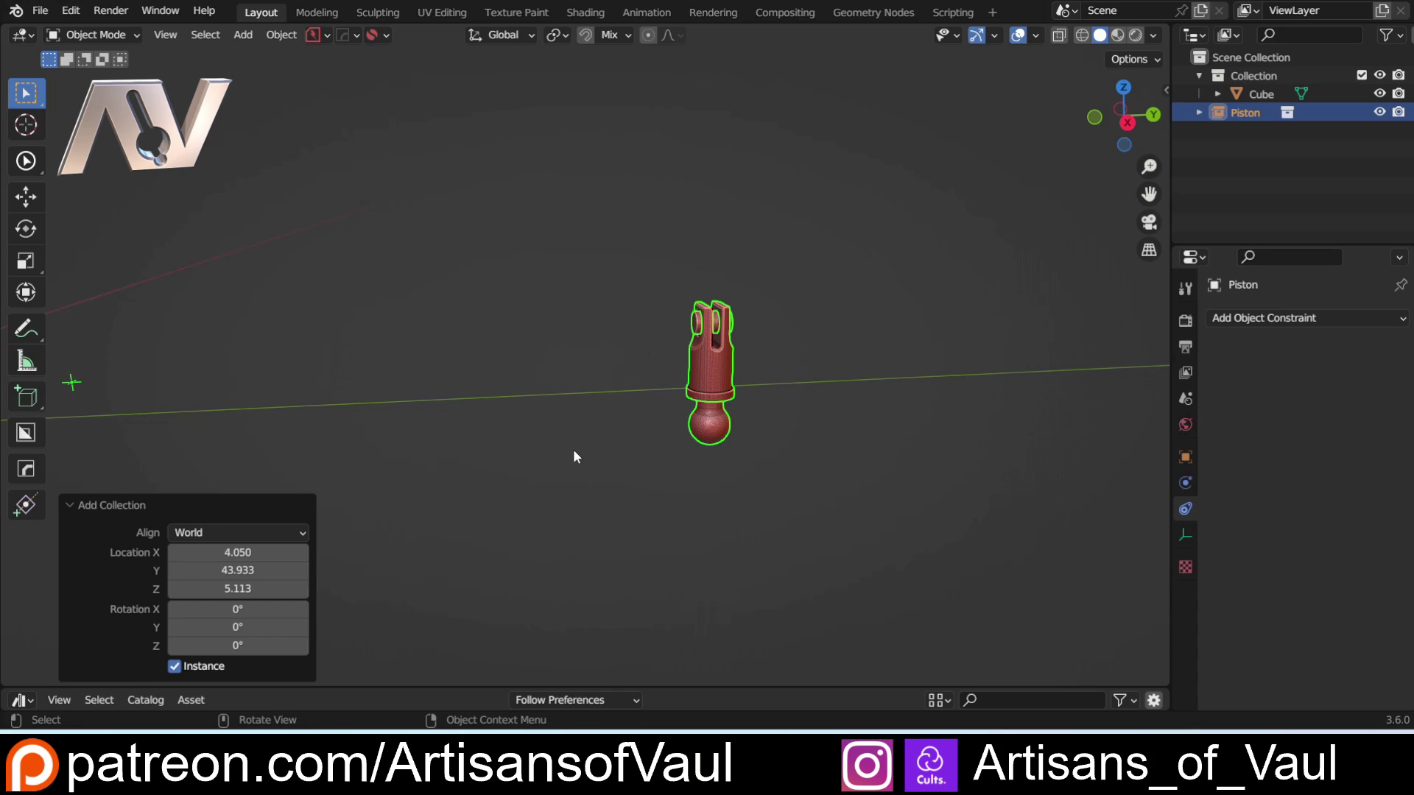
Make the Piston collection instance real so its parts become separate objects, and clear the selection.
key(ctrl+a)
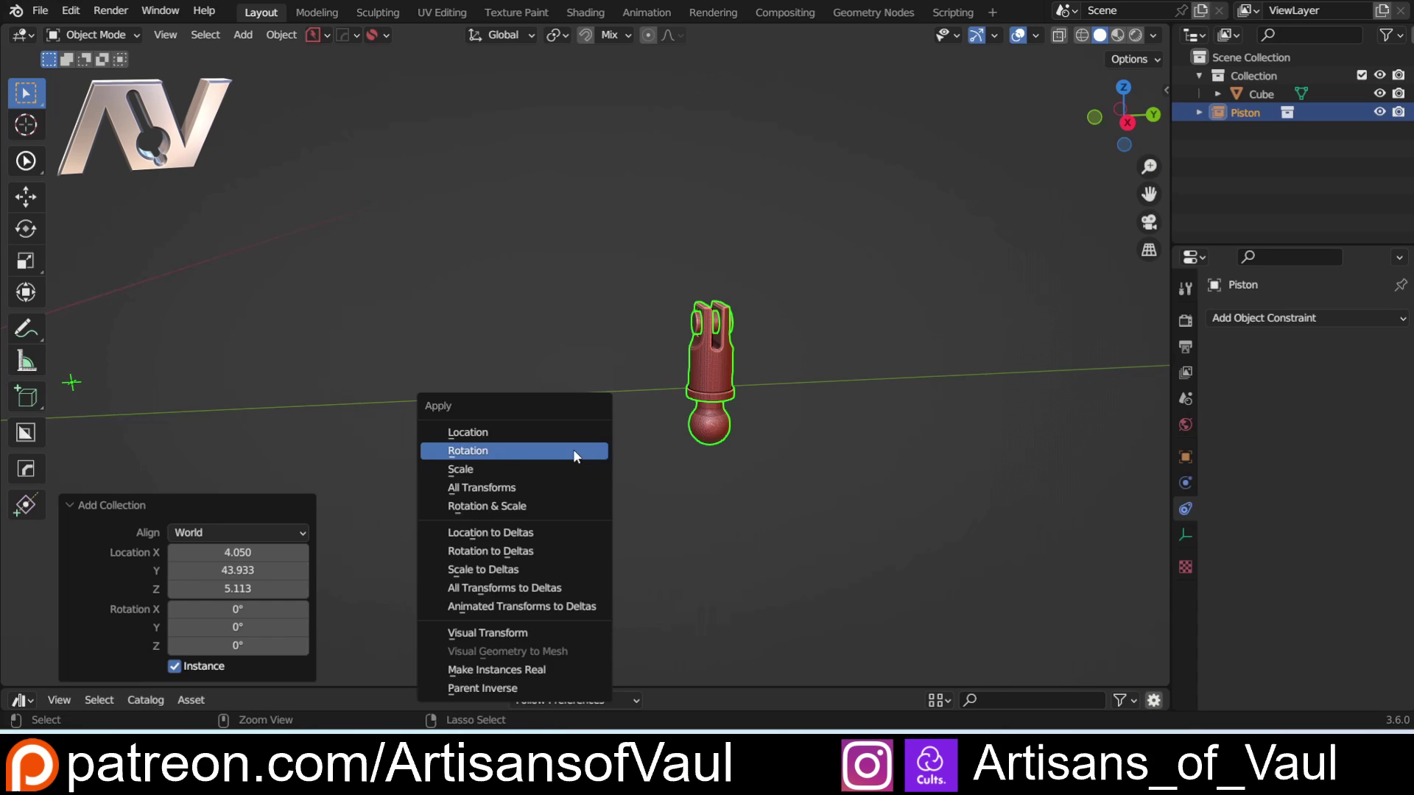
click(502, 670)
click(637, 448)
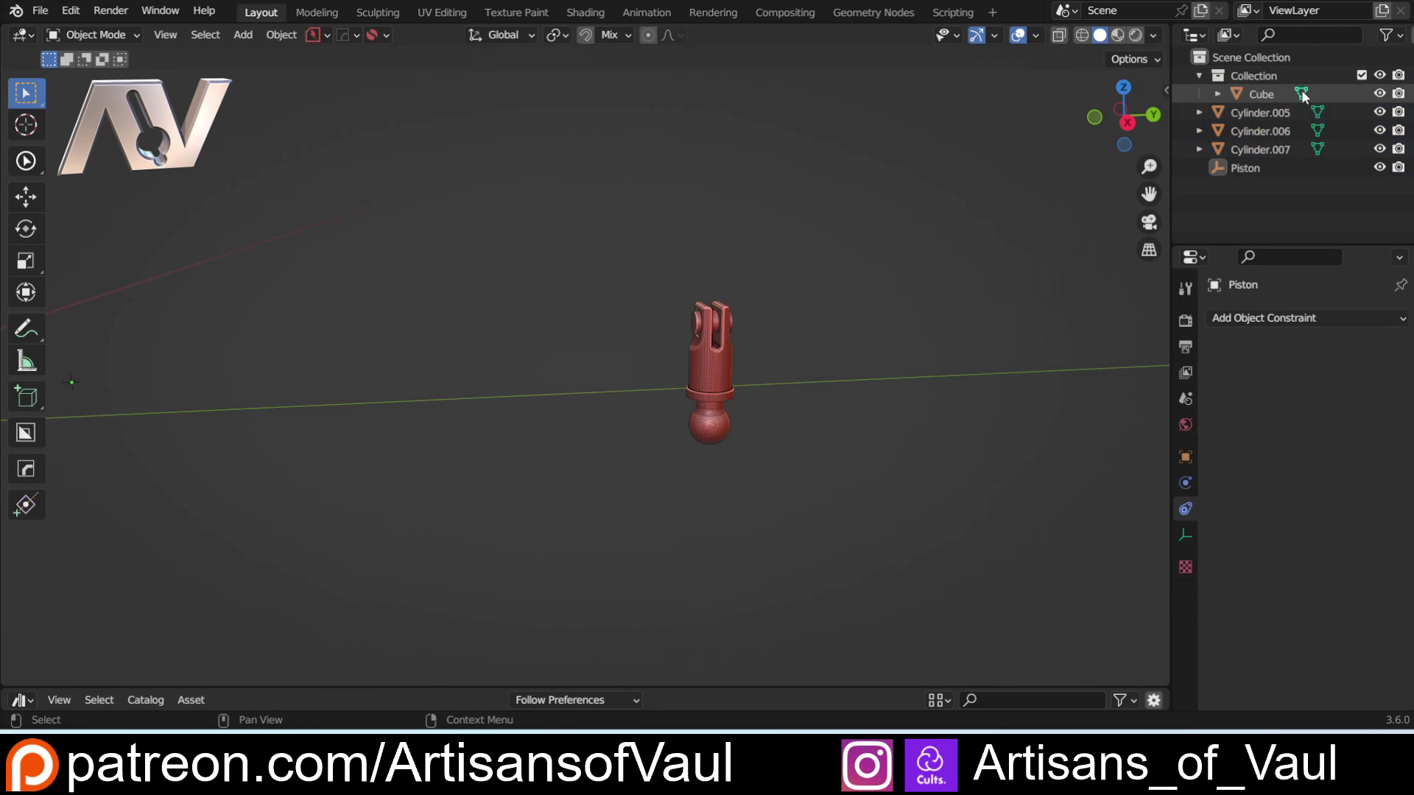
Check that the forked body, ball stem and cross pin can each be selected individually.
click(723, 390)
click(705, 428)
click(727, 378)
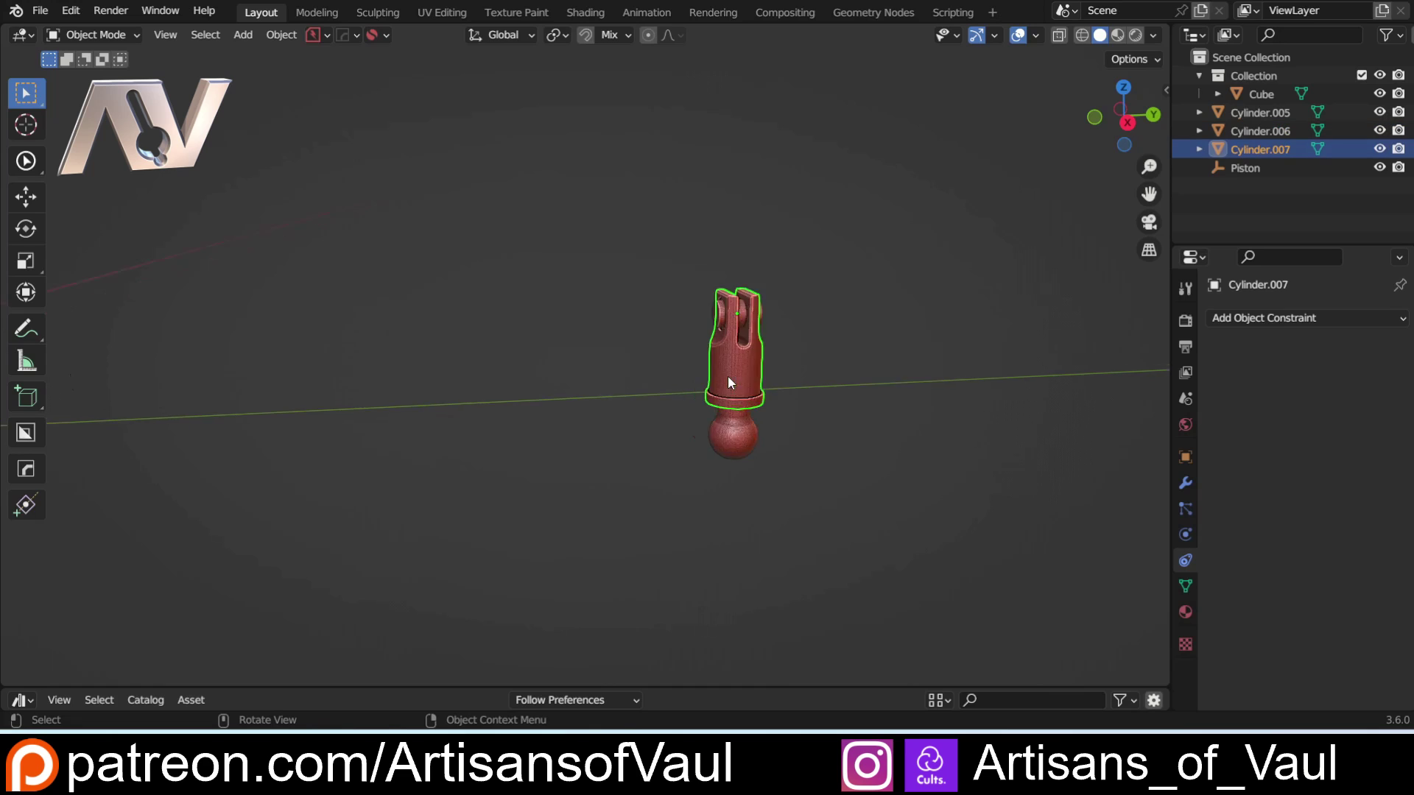
scroll(728, 377, up, 4)
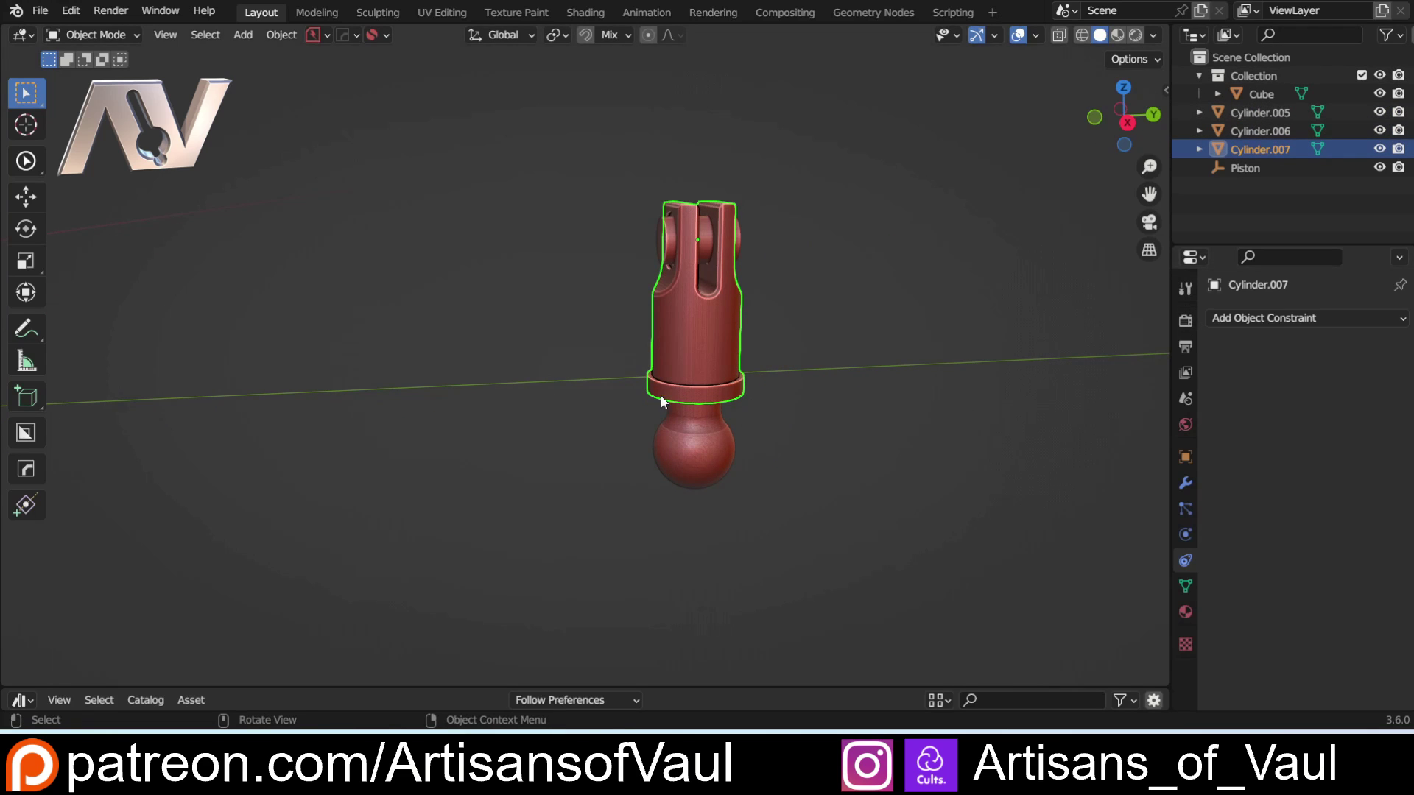
click(679, 431)
click(702, 221)
click(670, 247)
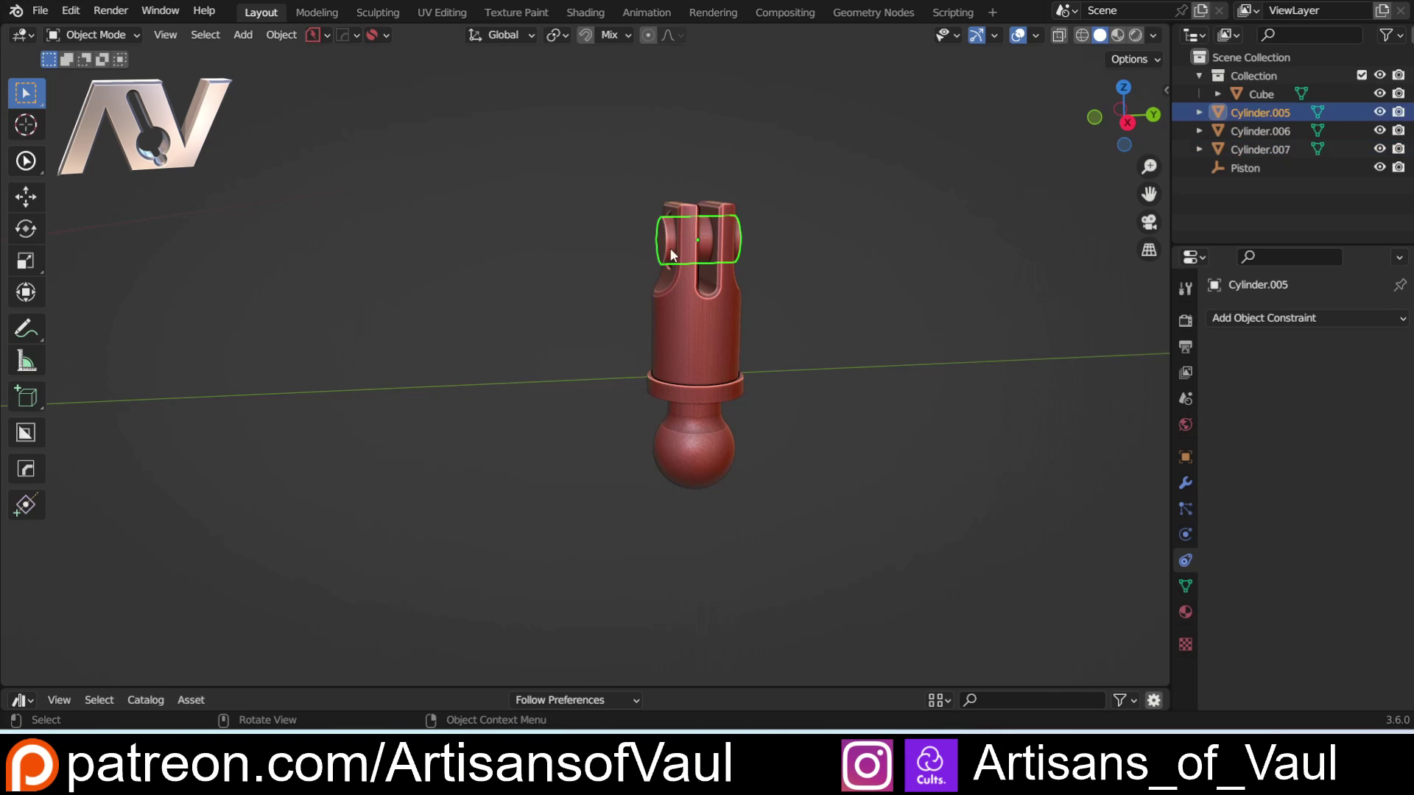
Move only the forked body 1 unit along the global X axis to test its independence from the other parts.
click(703, 320)
key(g)
key(1)
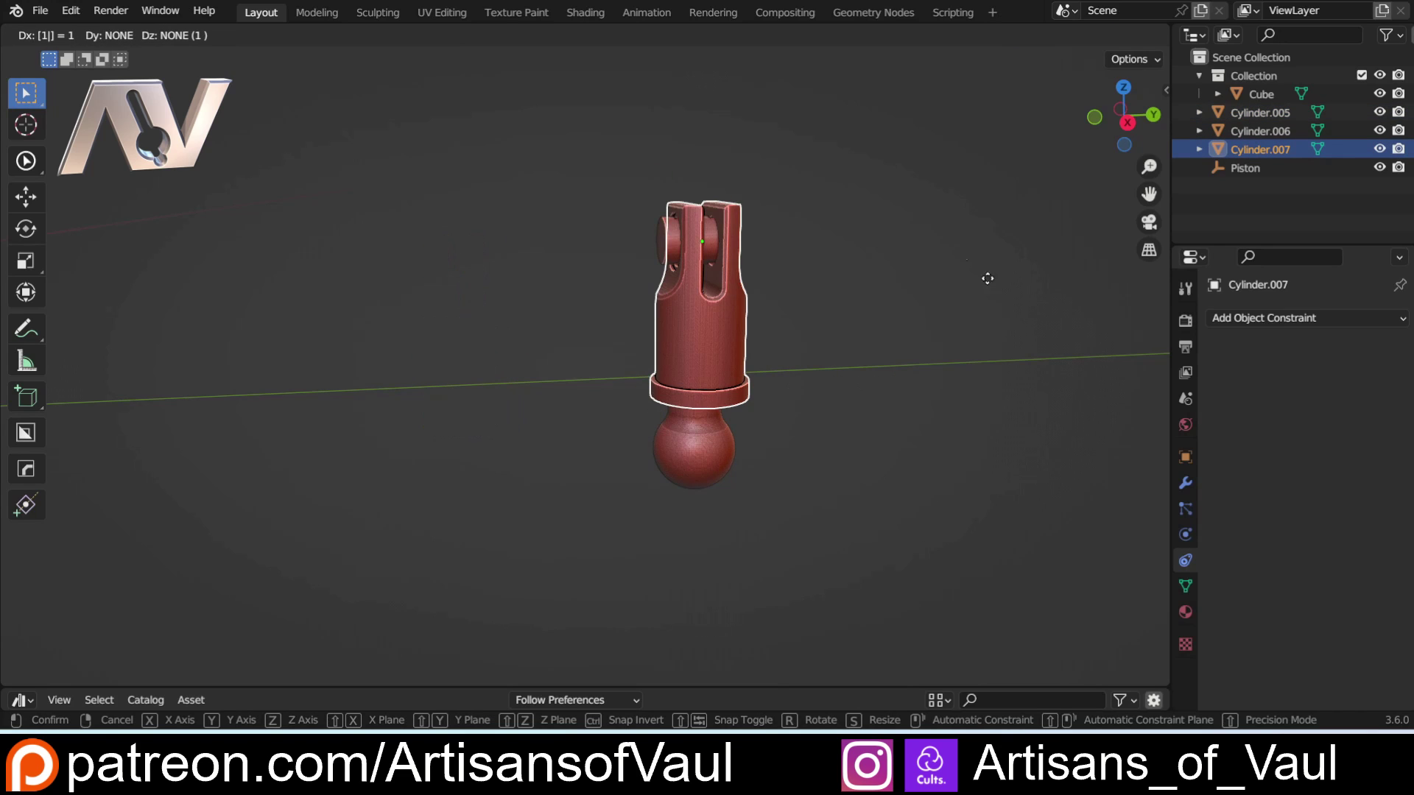
key(Return)
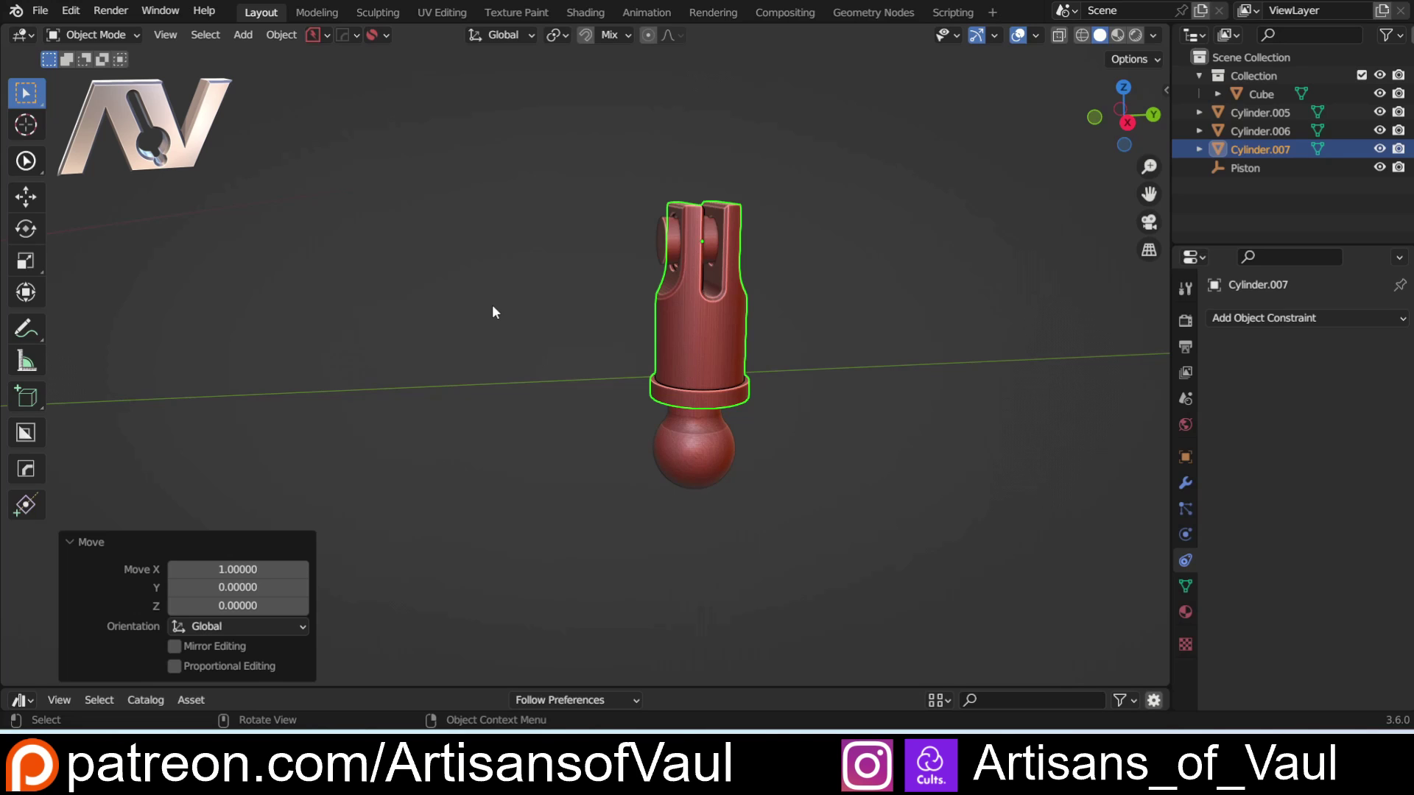
Examine the shifted forked body against the cross pin and ball stem from several angles and close up.
scroll(508, 301, down, 3)
middle_drag(534, 288, 484, 298)
scroll(516, 313, up, 3)
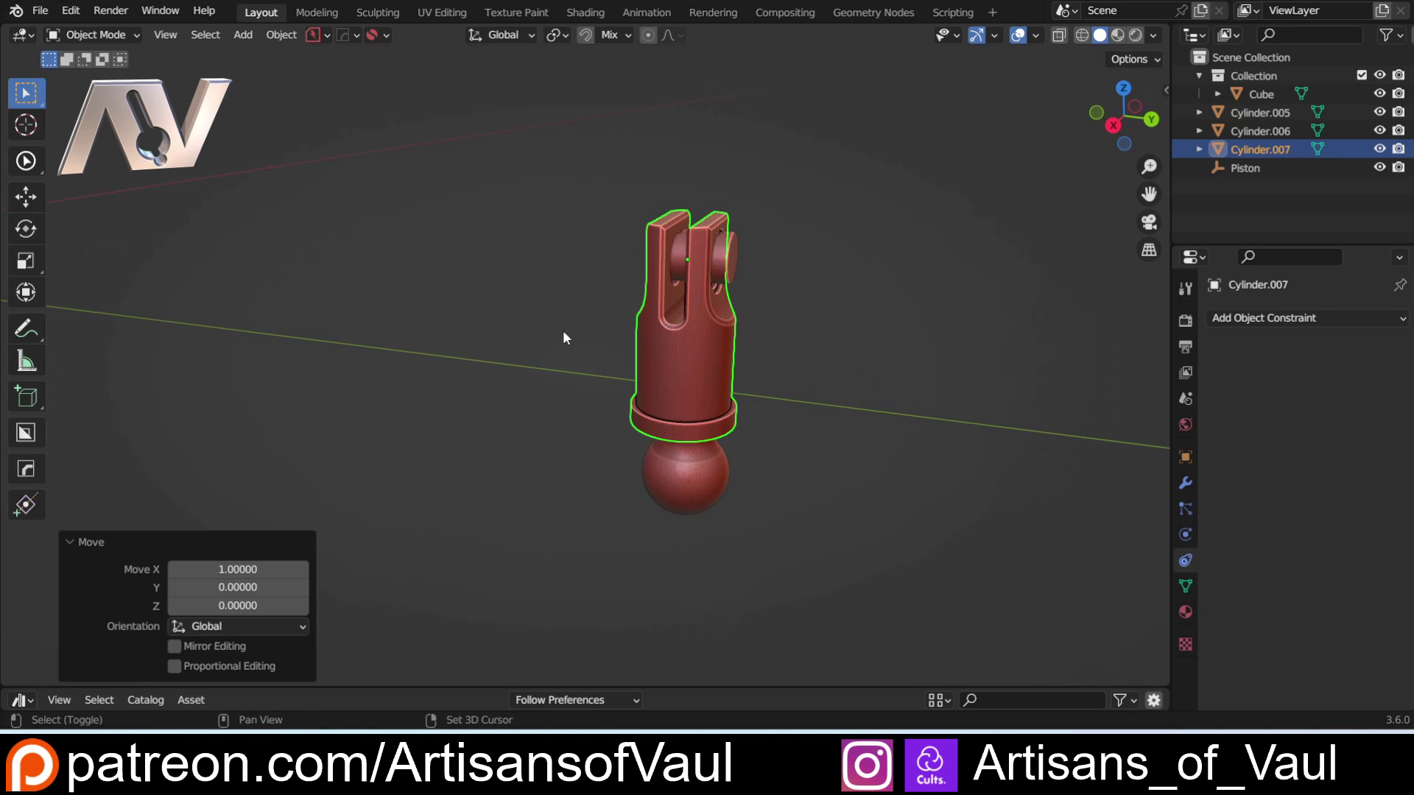
shift+middle_drag(563, 331, 512, 292)
scroll(513, 293, down, 3)
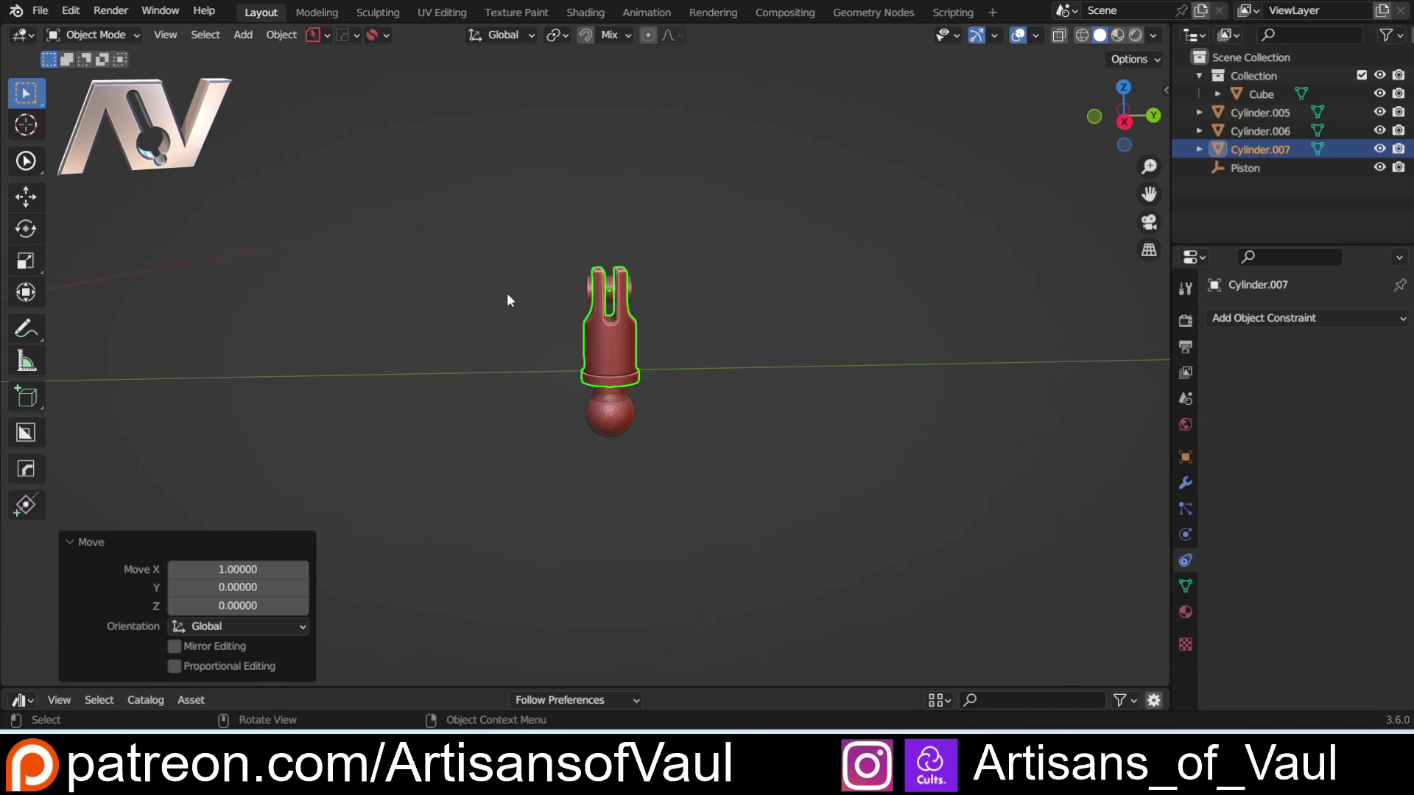
key(KP_Decimal)
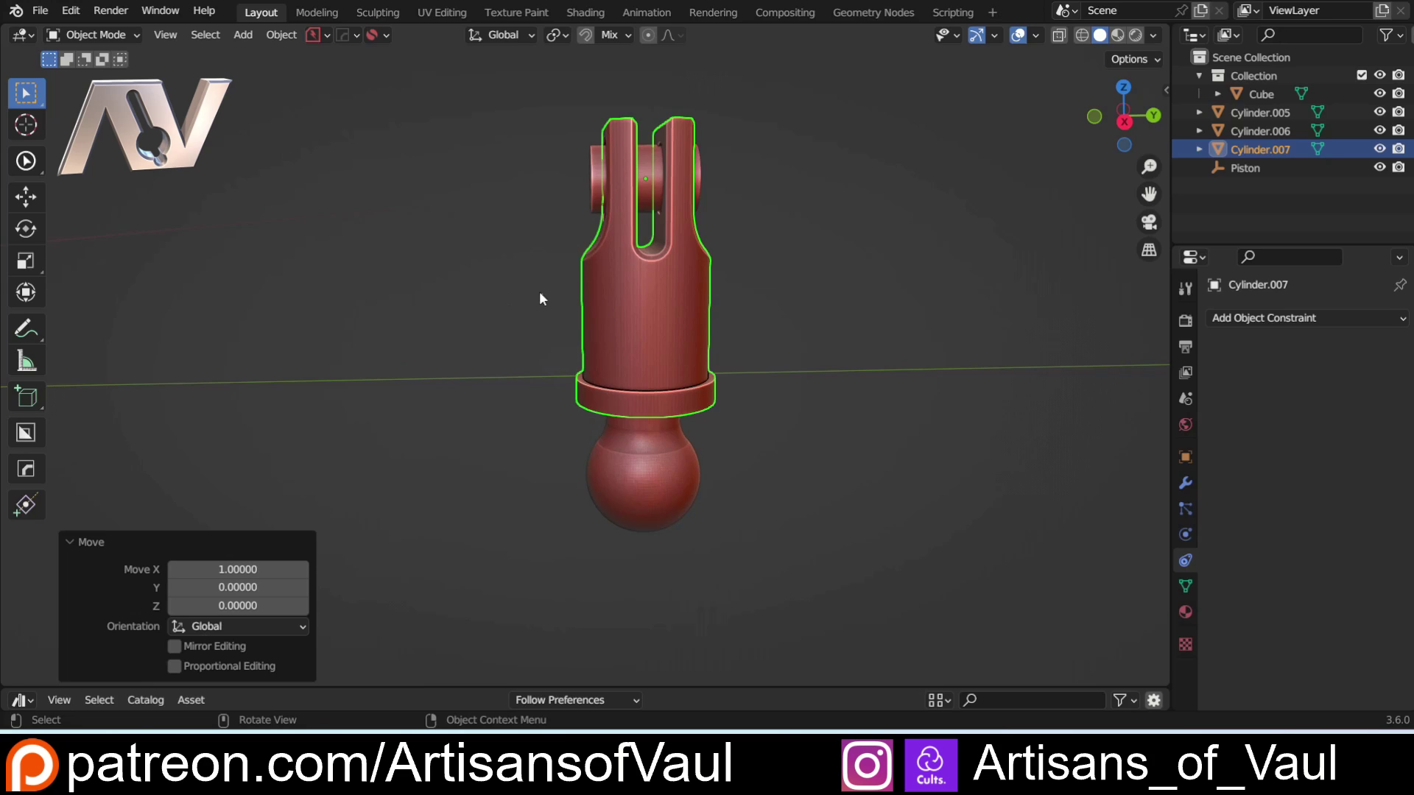
middle_drag(549, 262, 533, 281)
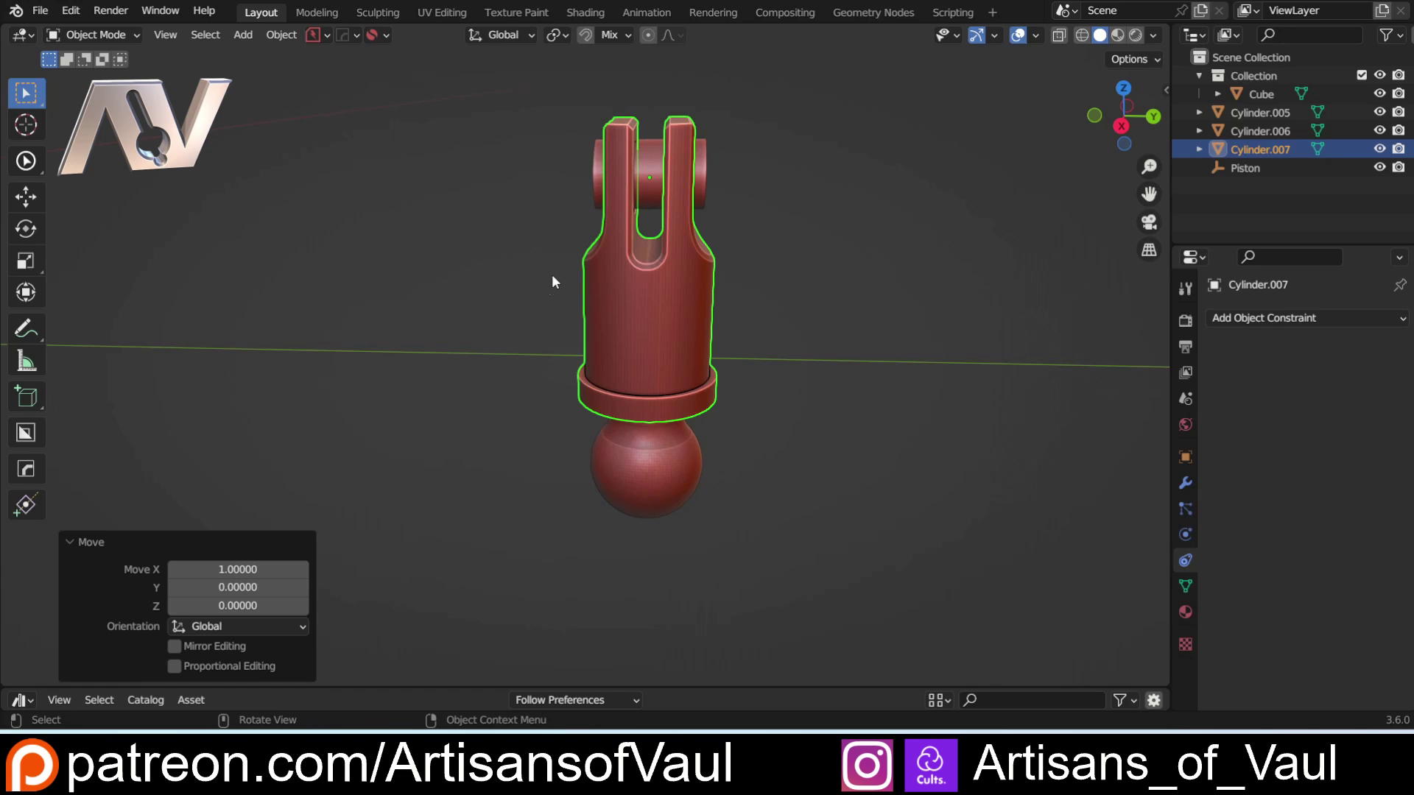
middle_drag(538, 313, 492, 308)
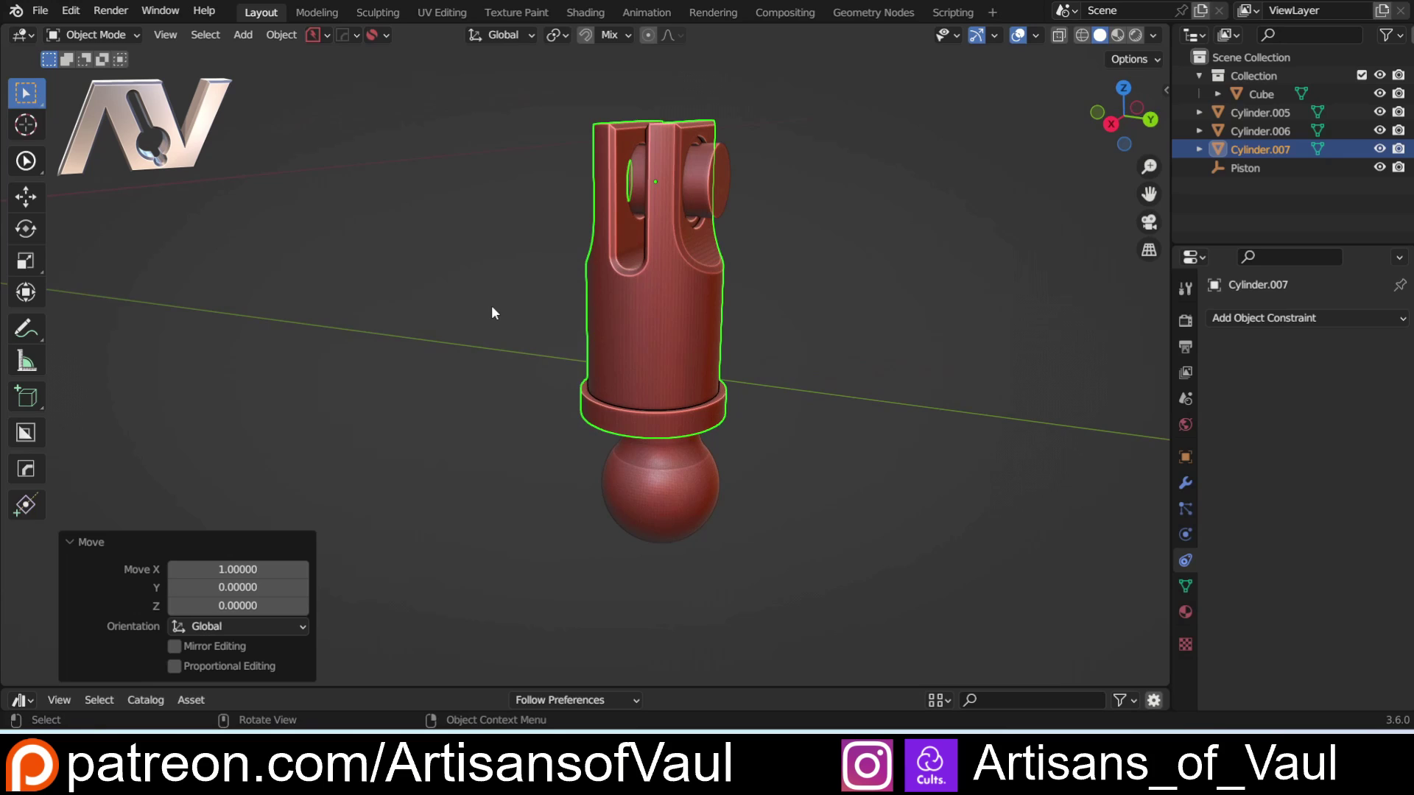